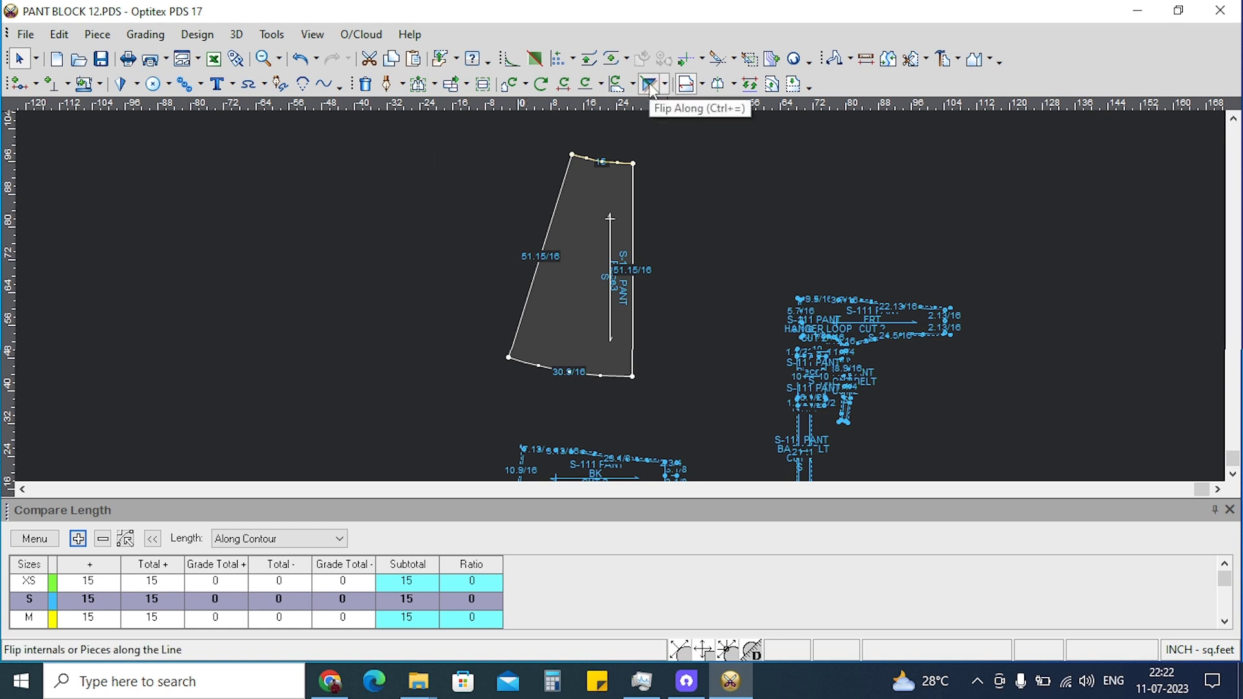
Create a new baseline centred on the pocket piece and show the baseline command list.
click(688, 84)
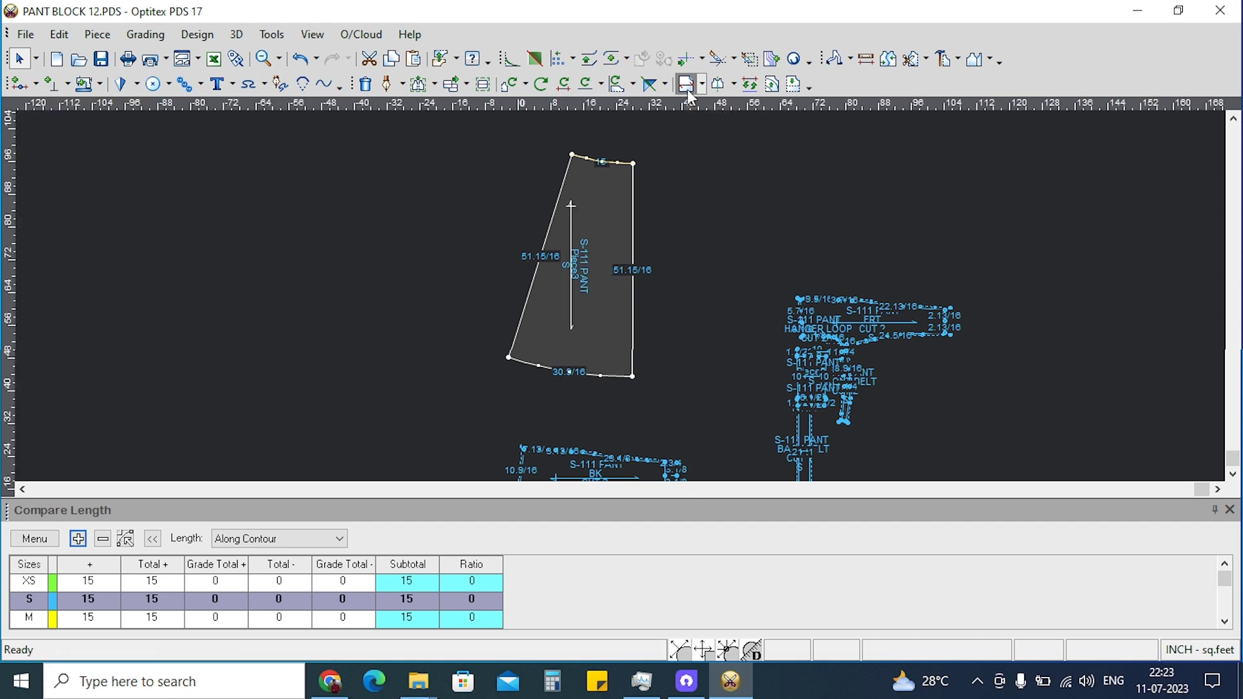
click(571, 223)
click(635, 185)
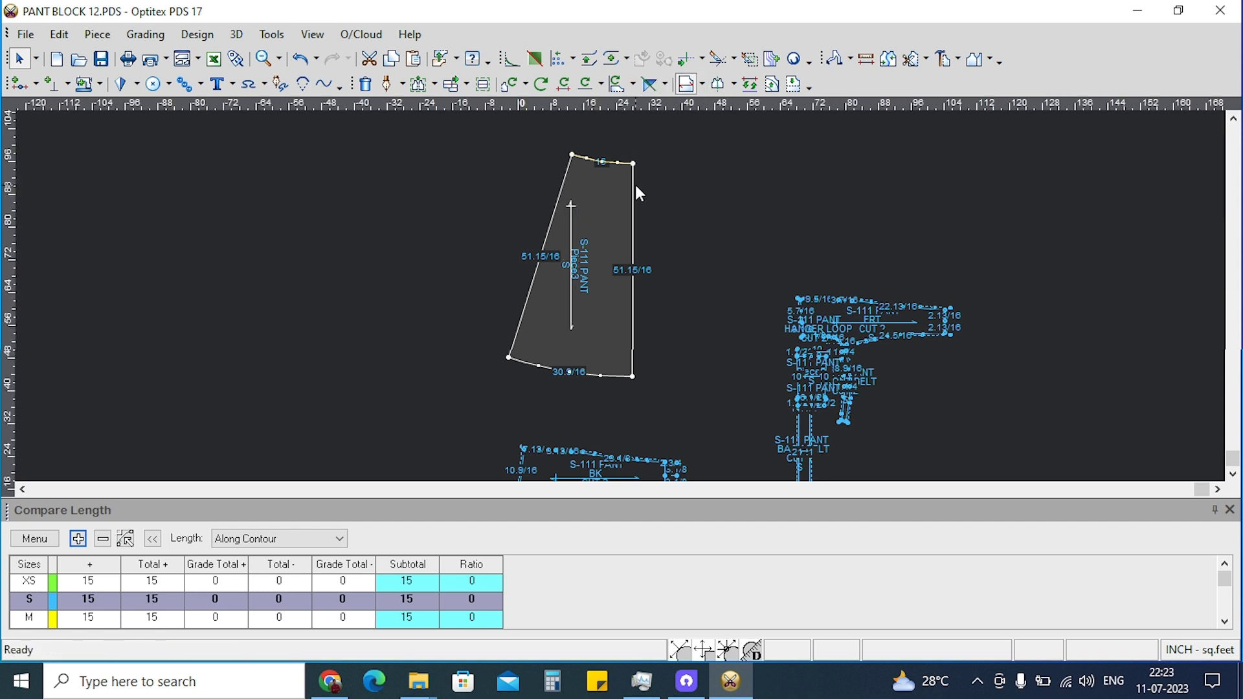
click(703, 90)
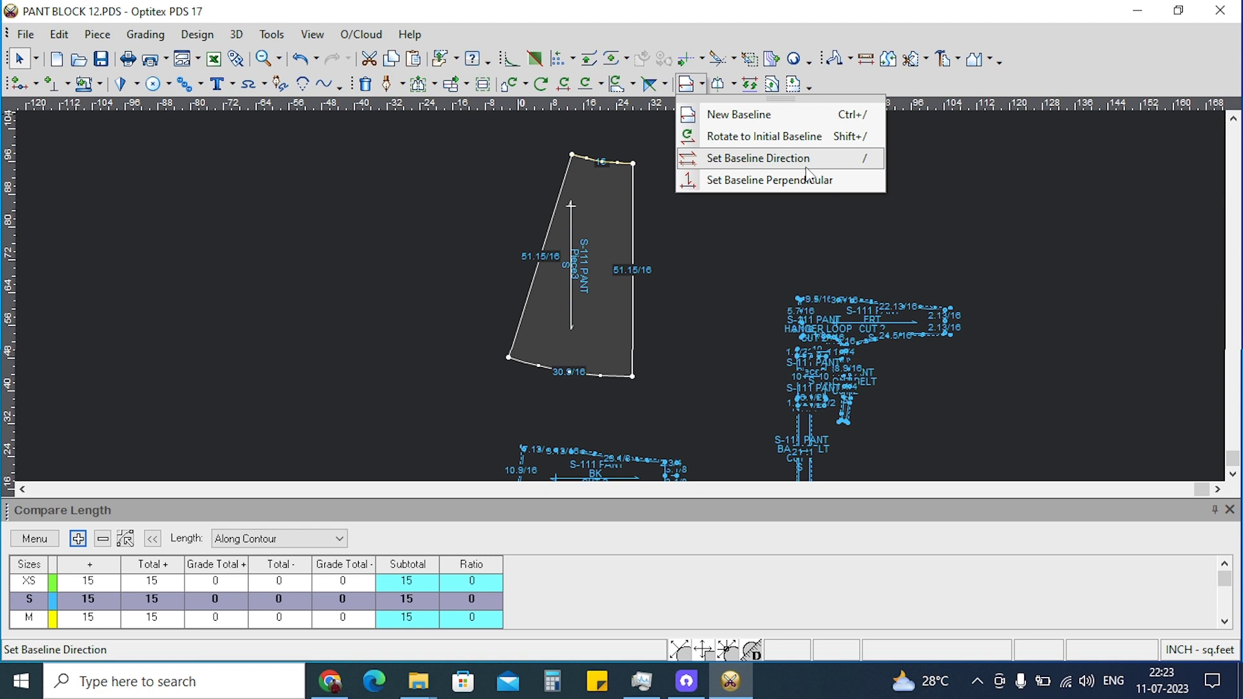
Set the baseline direction along the piece's left edge from its bottom-left to top corner.
click(713, 166)
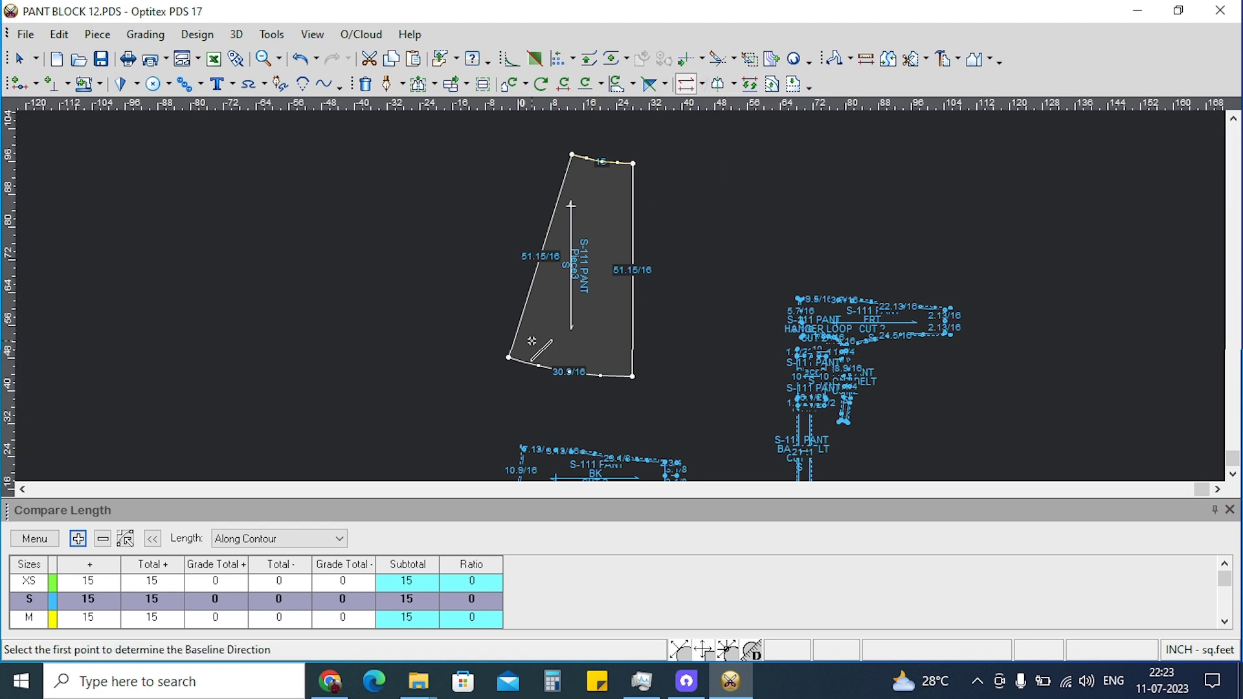
click(507, 358)
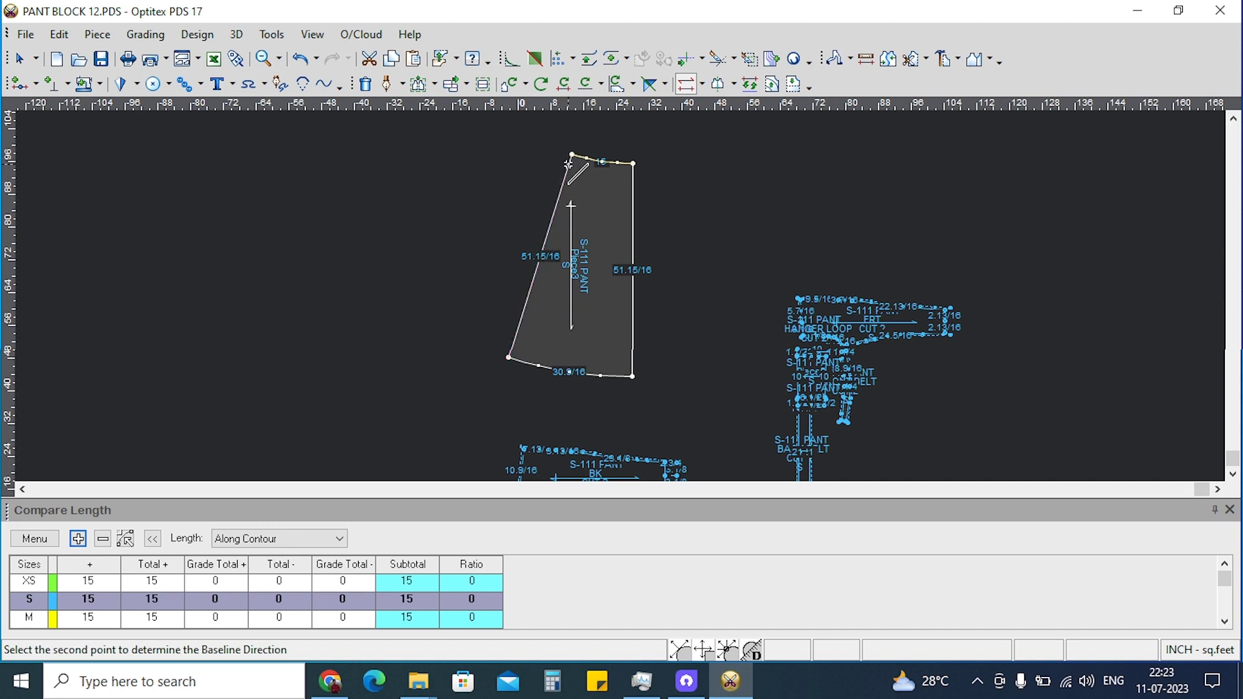
click(572, 156)
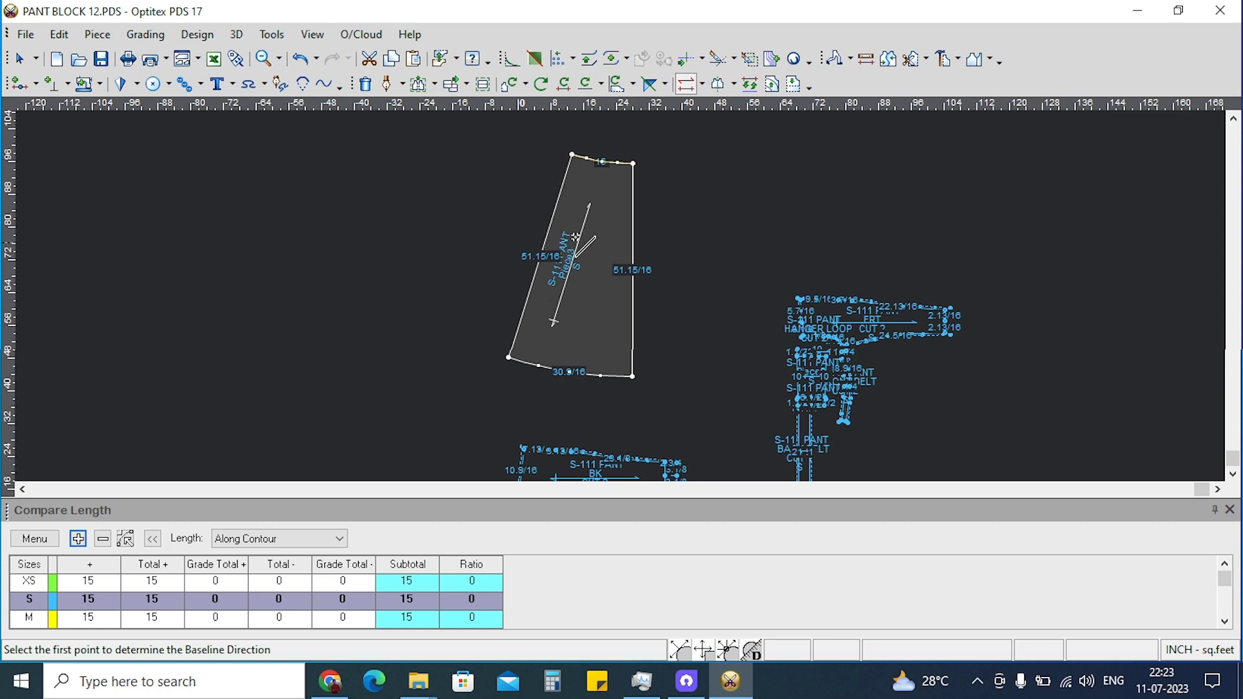
Rotate the piece to its initial baseline so the grain line lies horizontal.
click(701, 84)
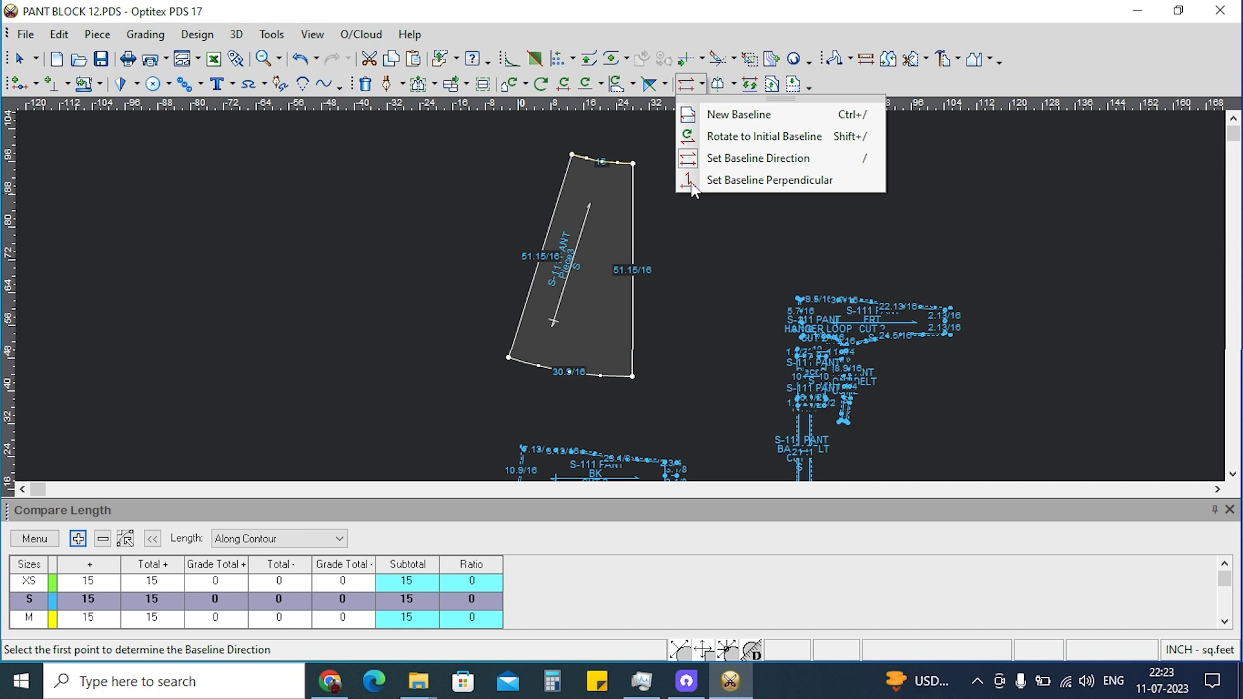
click(726, 138)
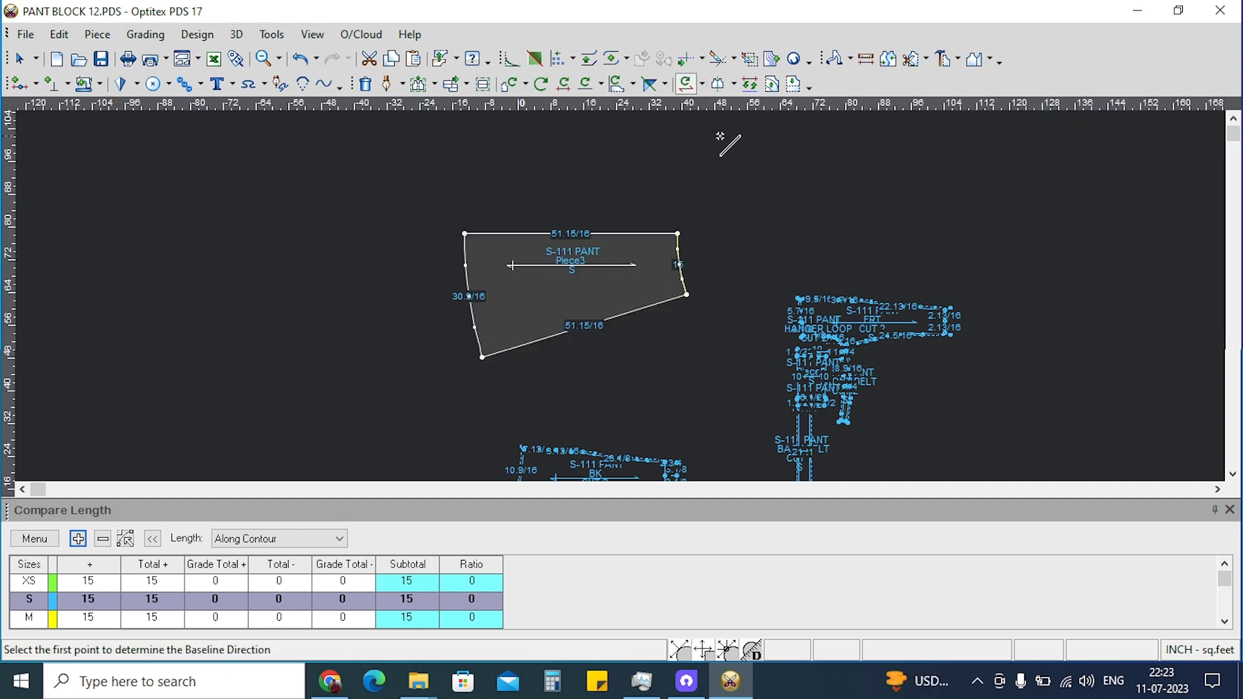
click(703, 90)
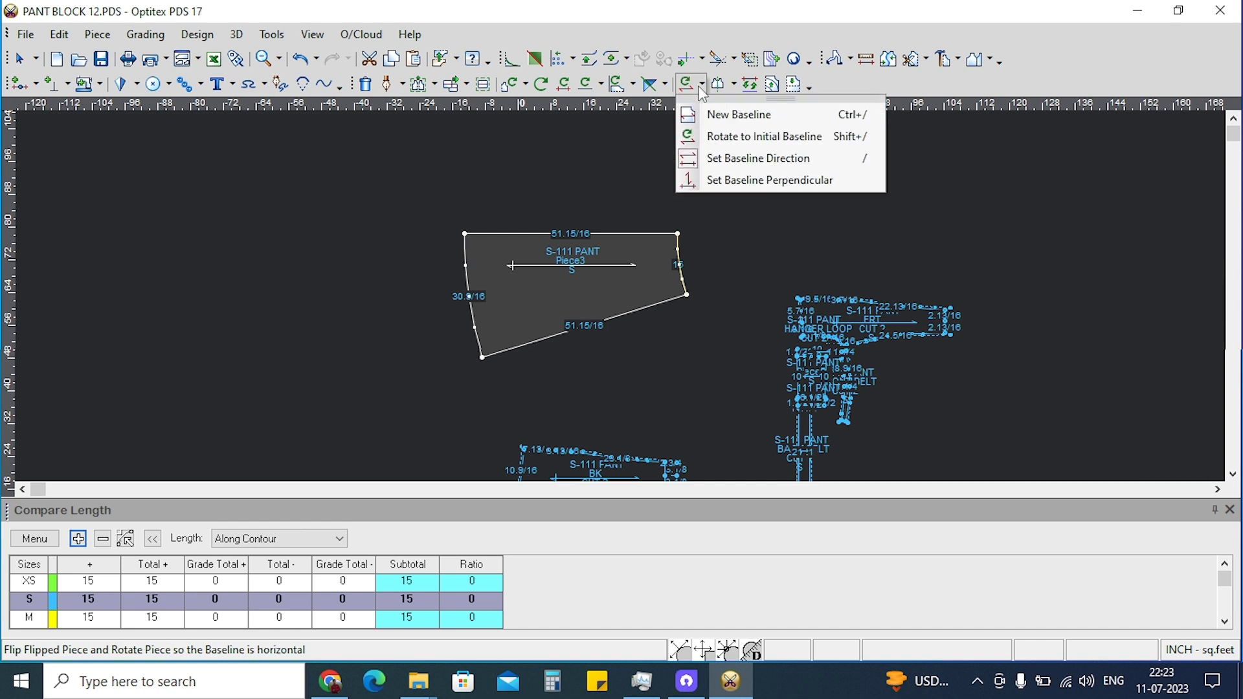
click(697, 158)
right_click(717, 216)
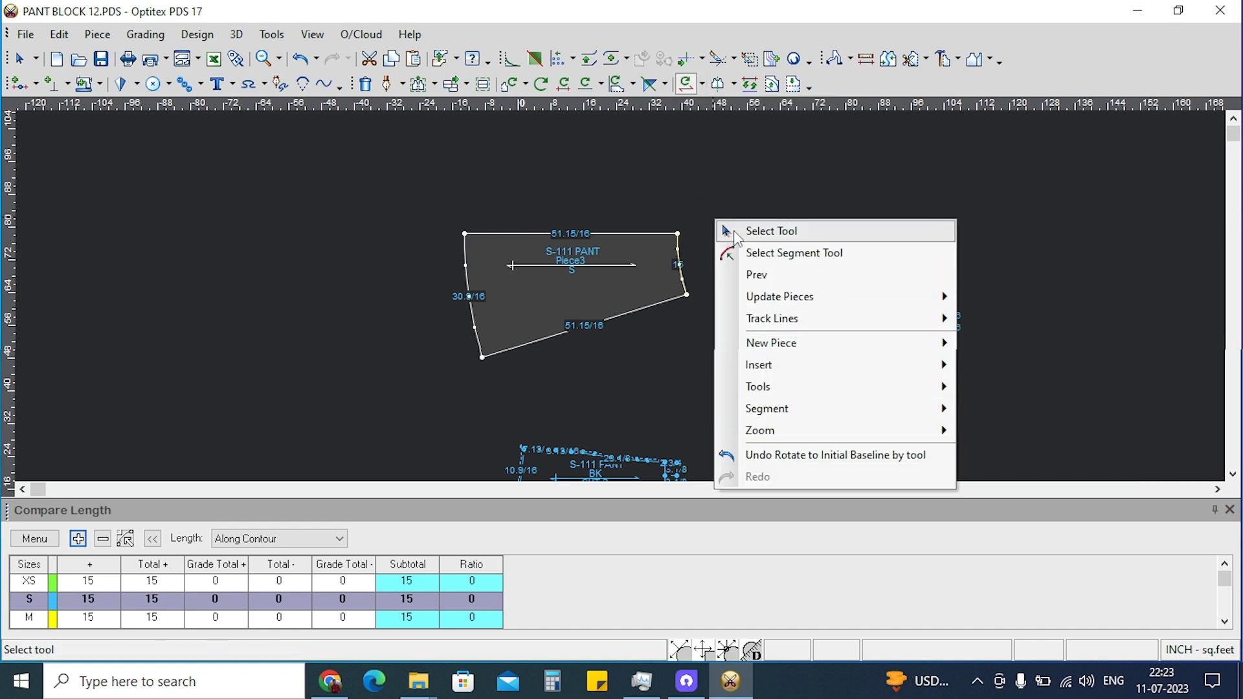
click(714, 116)
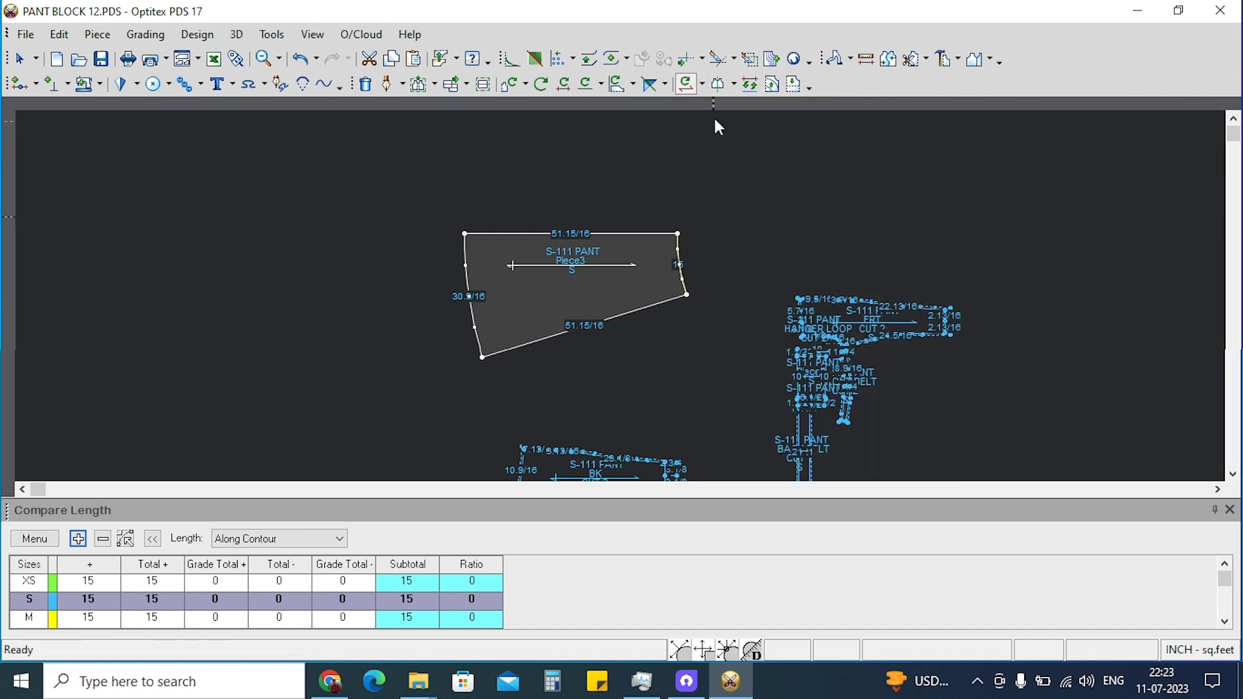
Set the top 51.15/16 edge as the half-piece line, mirroring the pocket upward.
click(734, 85)
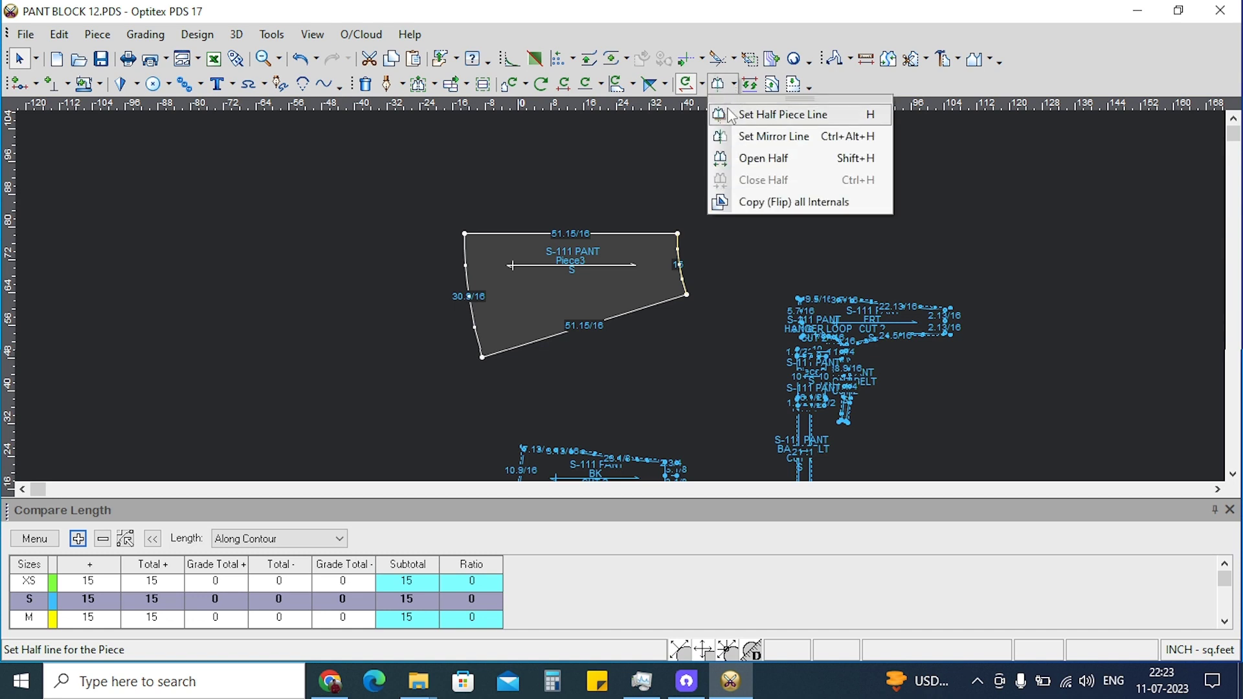
click(731, 115)
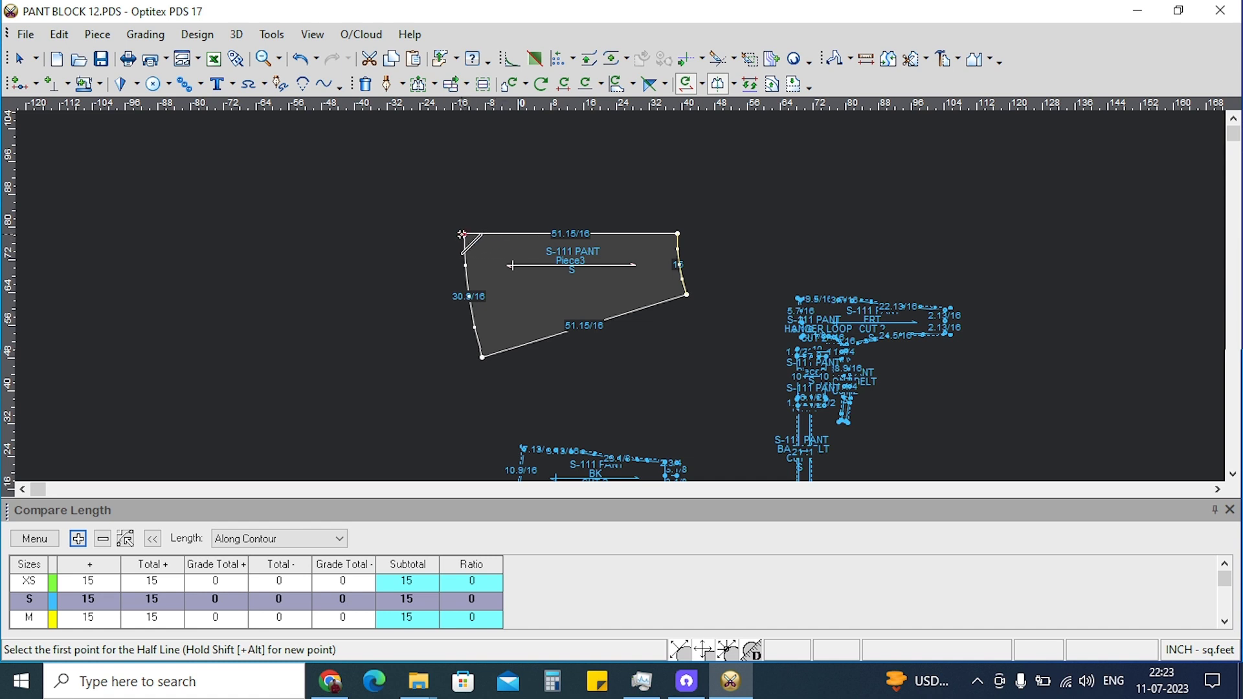
click(463, 234)
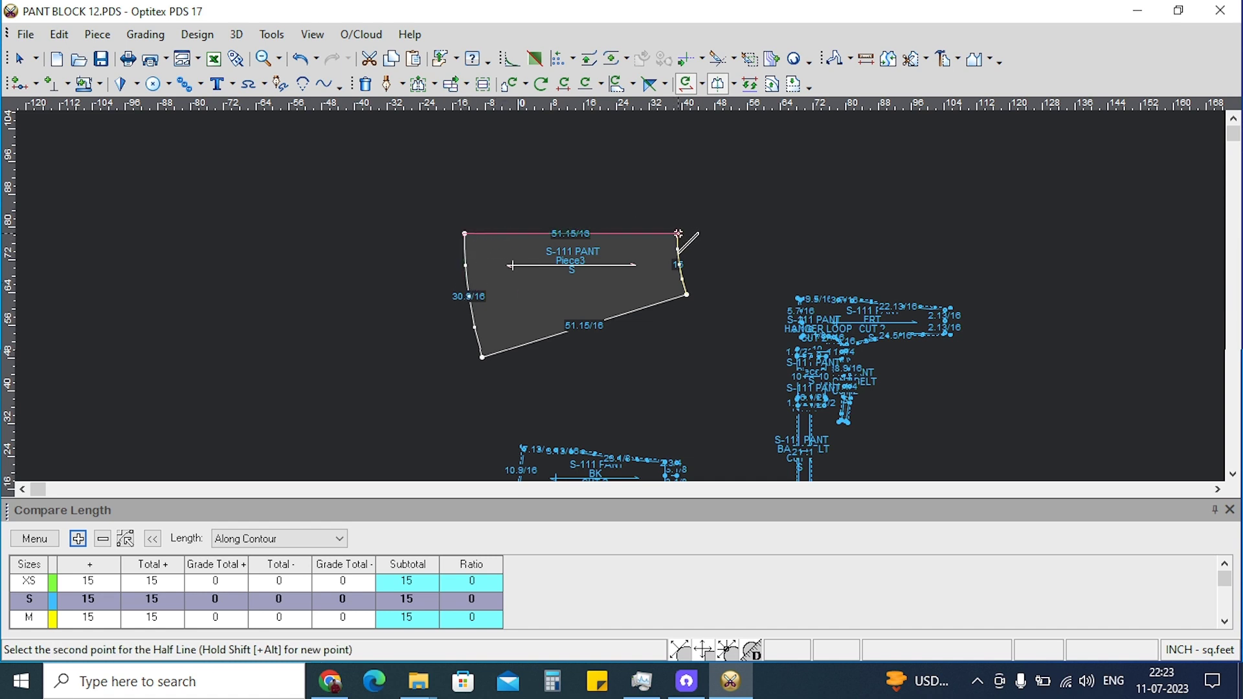
click(678, 233)
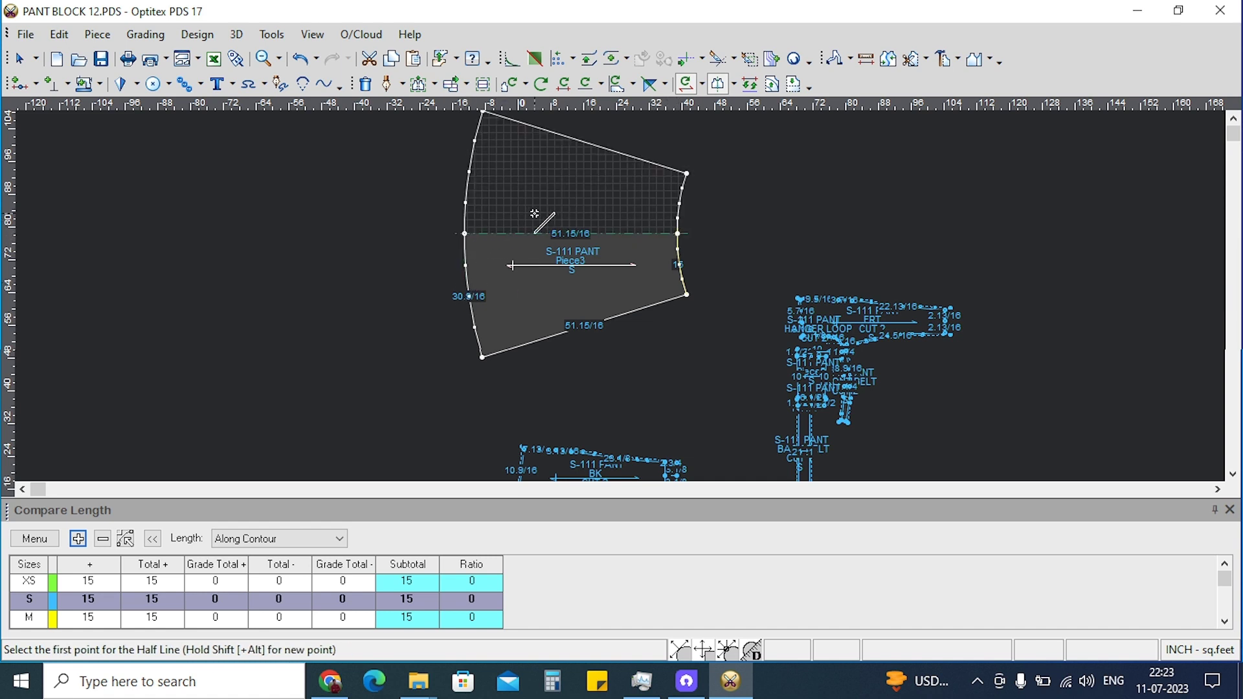
right_click(759, 209)
Trial-move a single point on the pocket's bottom edge to a new position.
click(780, 219)
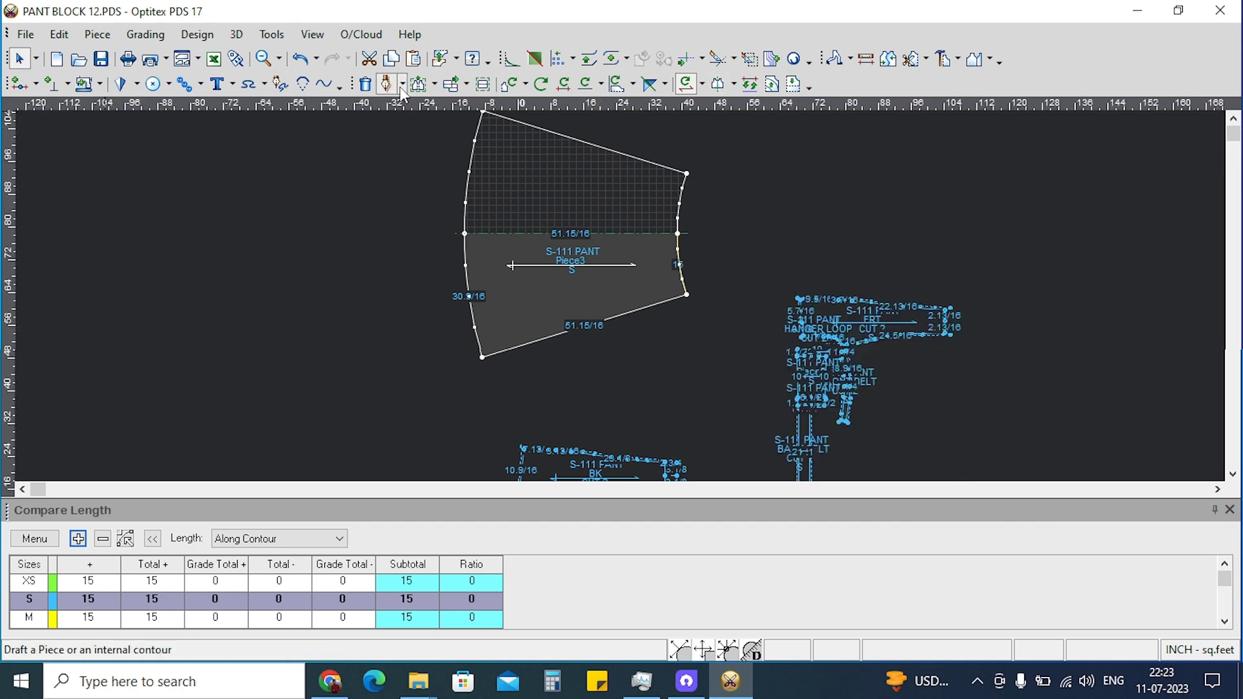
click(435, 91)
click(447, 114)
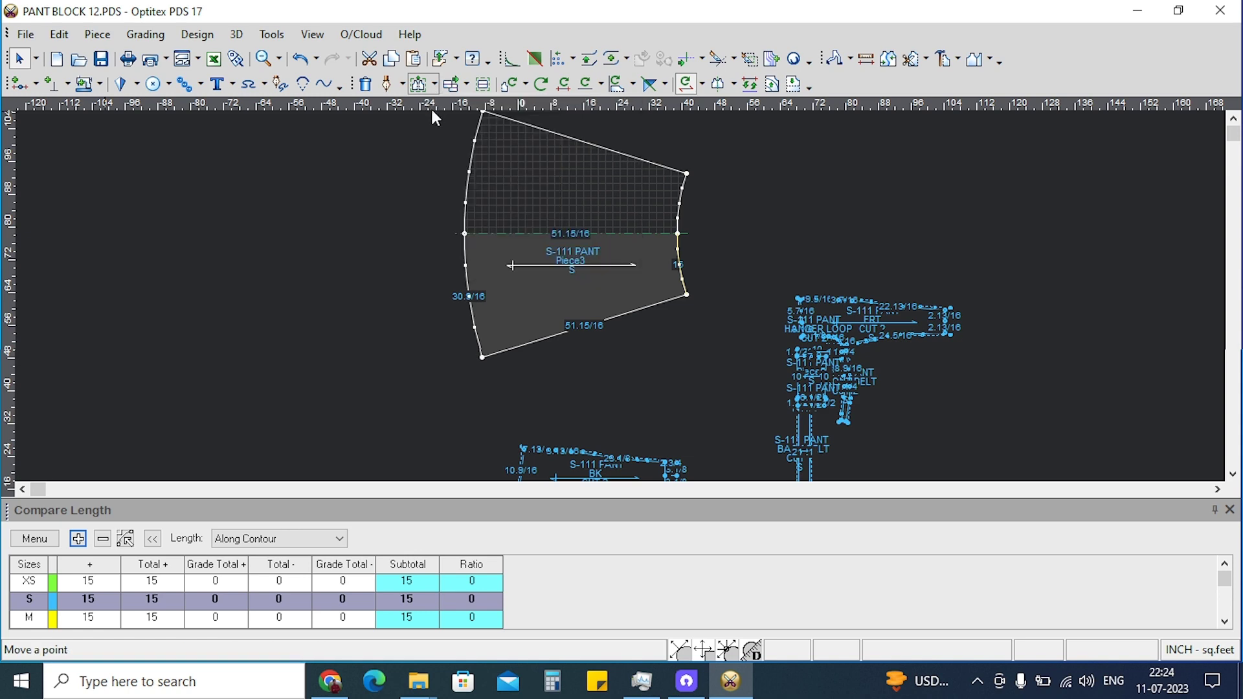
click(620, 320)
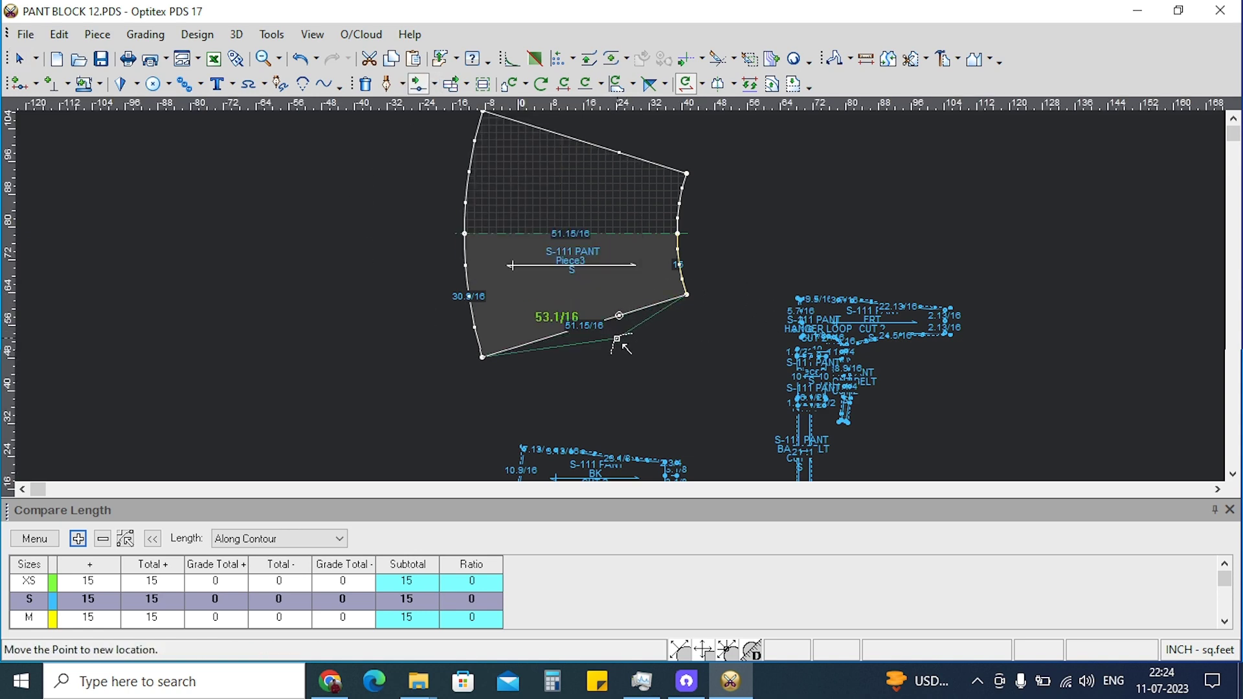
click(622, 338)
click(563, 465)
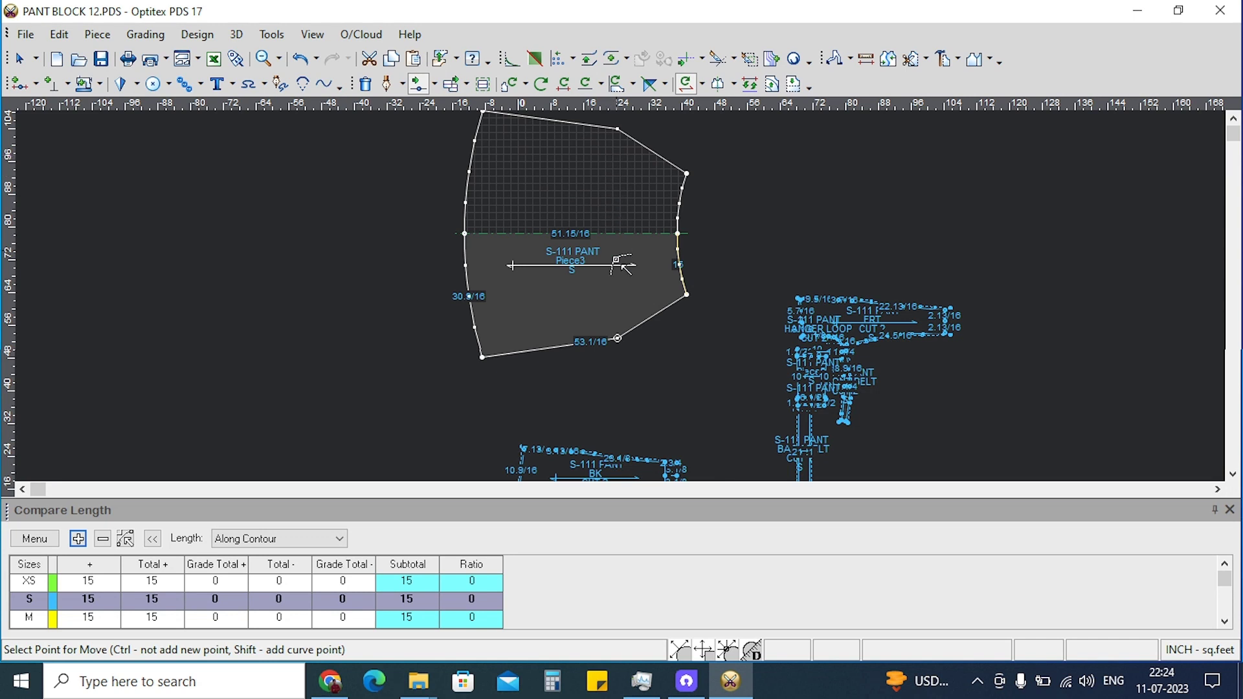
Undo the point move, restoring the straight 51.15/16 bottom edge.
scroll(632, 309, down, 1)
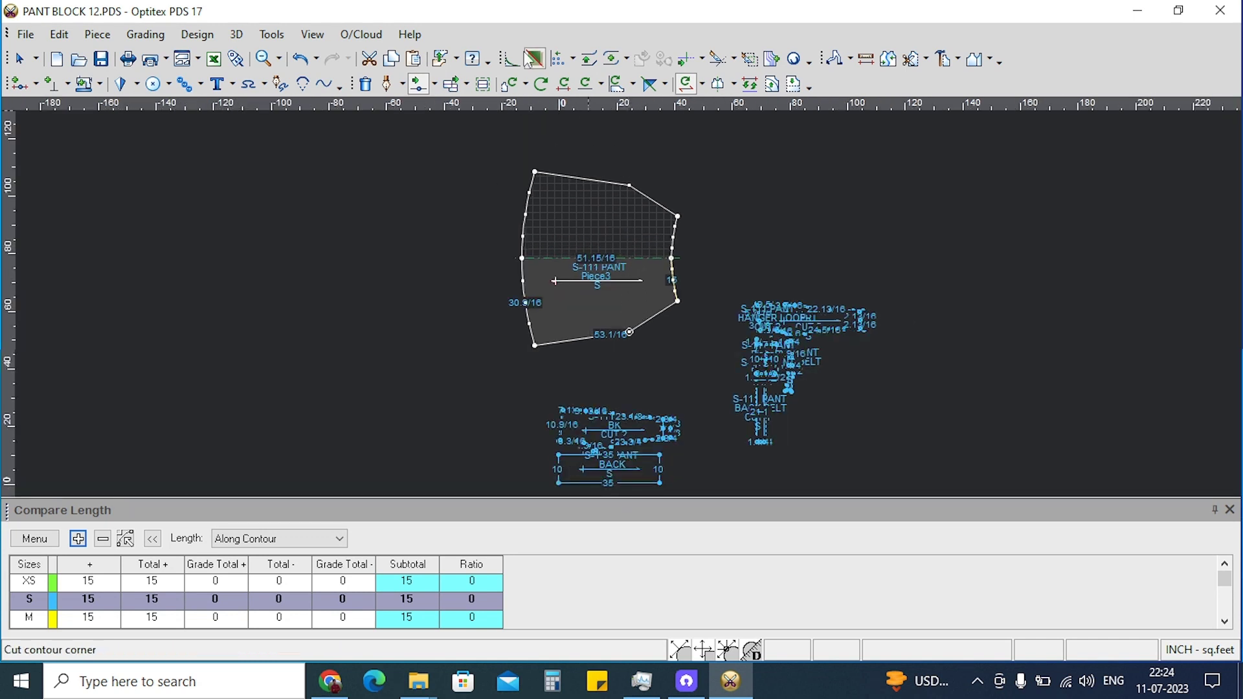
click(299, 59)
right_click(713, 193)
key(Escape)
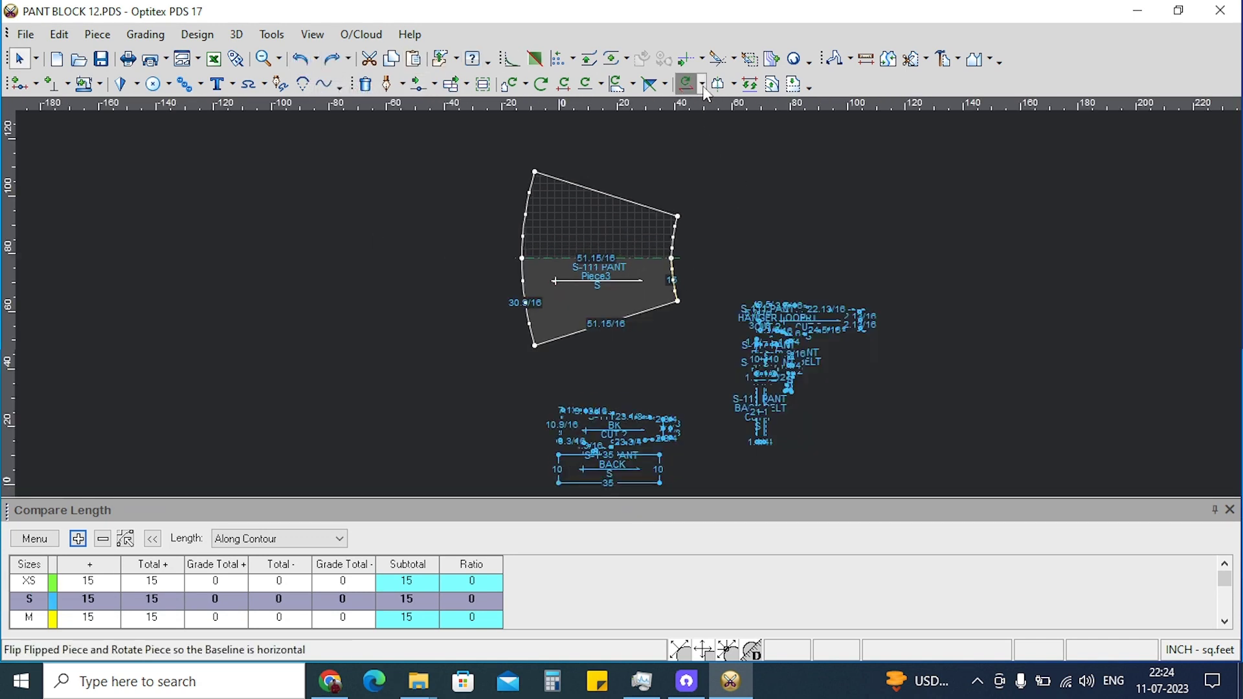
click(734, 84)
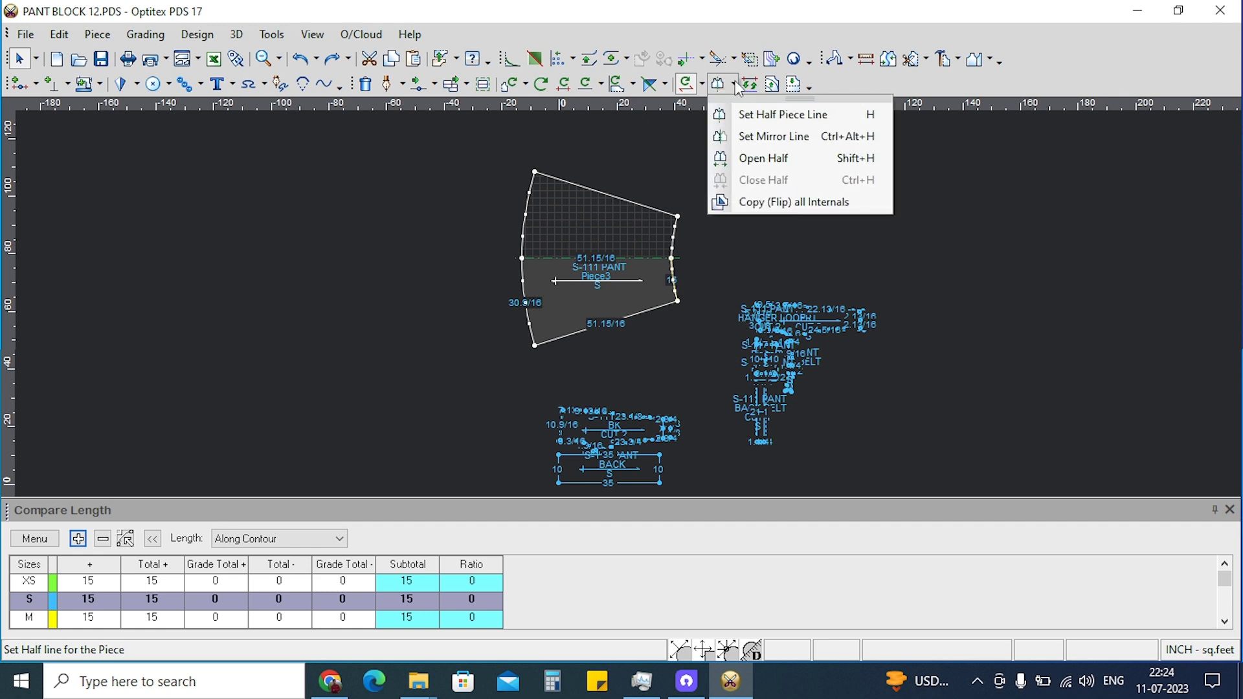
Open the half into a full symmetric pocket piece and nudge it slightly upward.
click(764, 162)
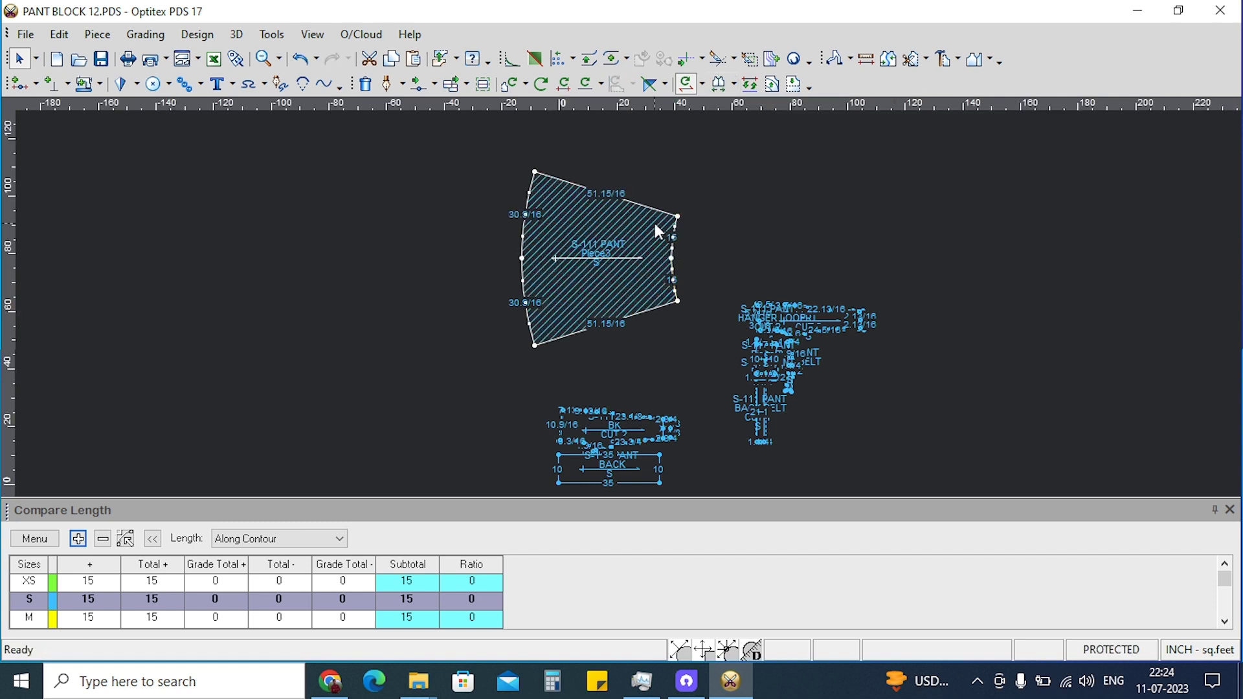
drag(633, 223, 631, 206)
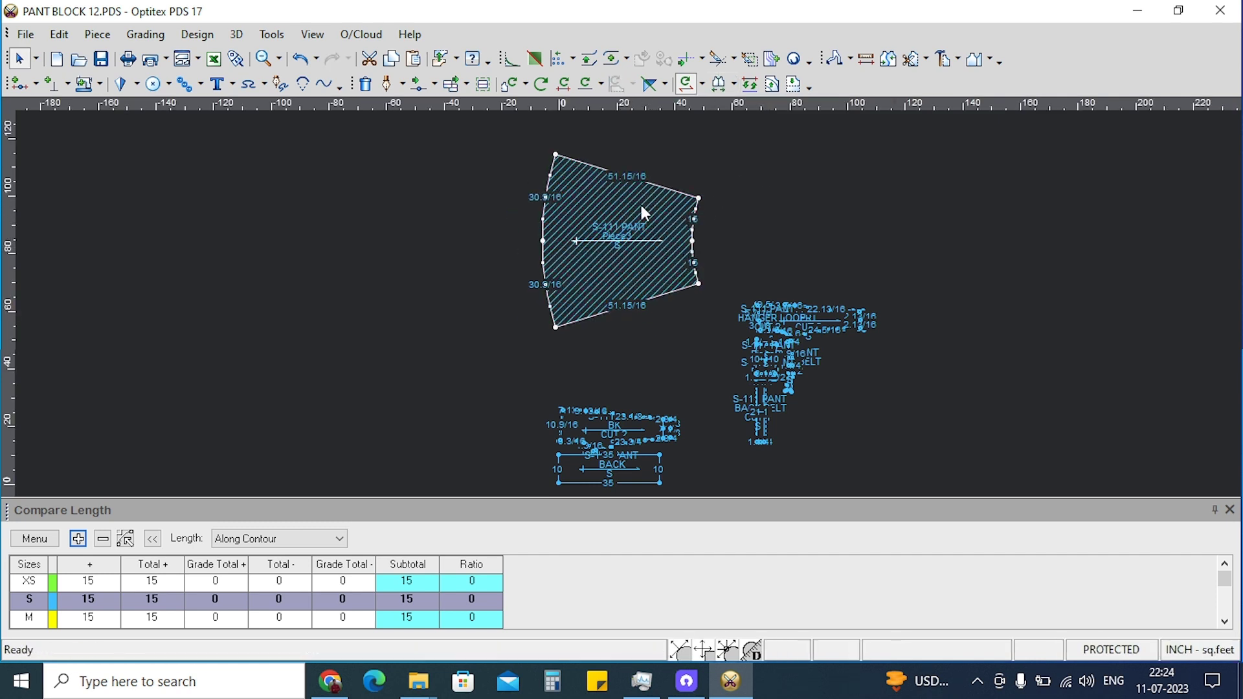
key(Escape)
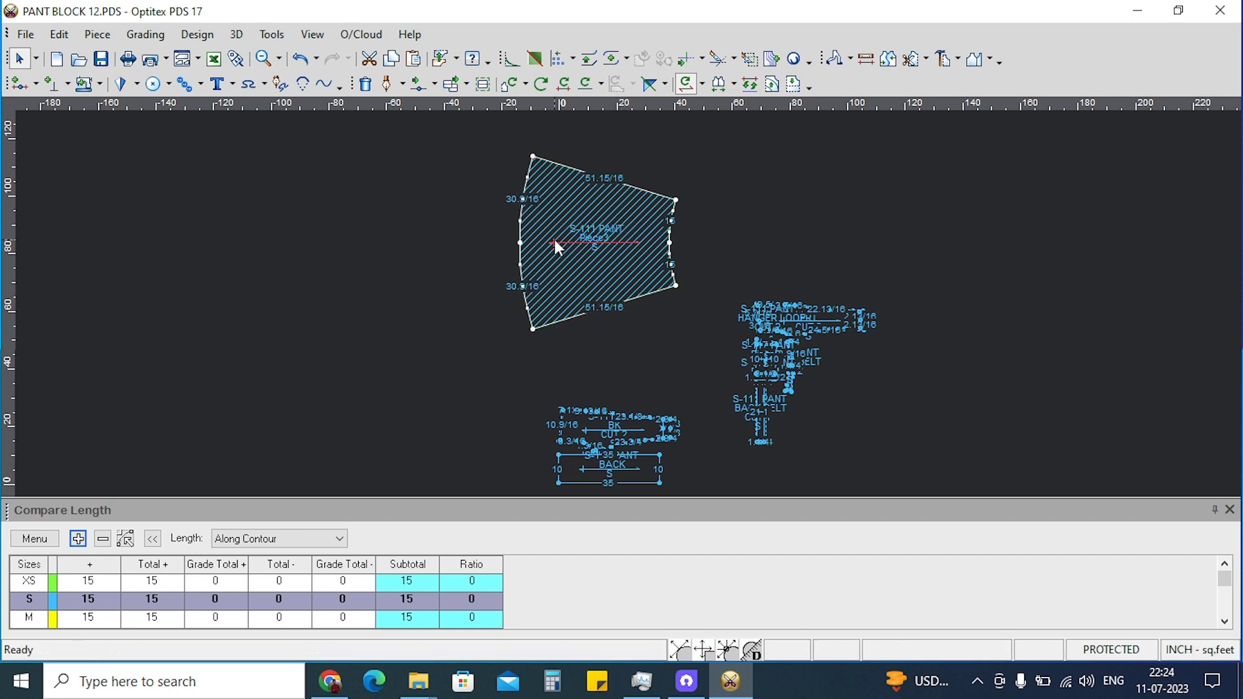
Uncheck Protected for Piece3 in Pieces Properties and close the panel.
double_click(602, 202)
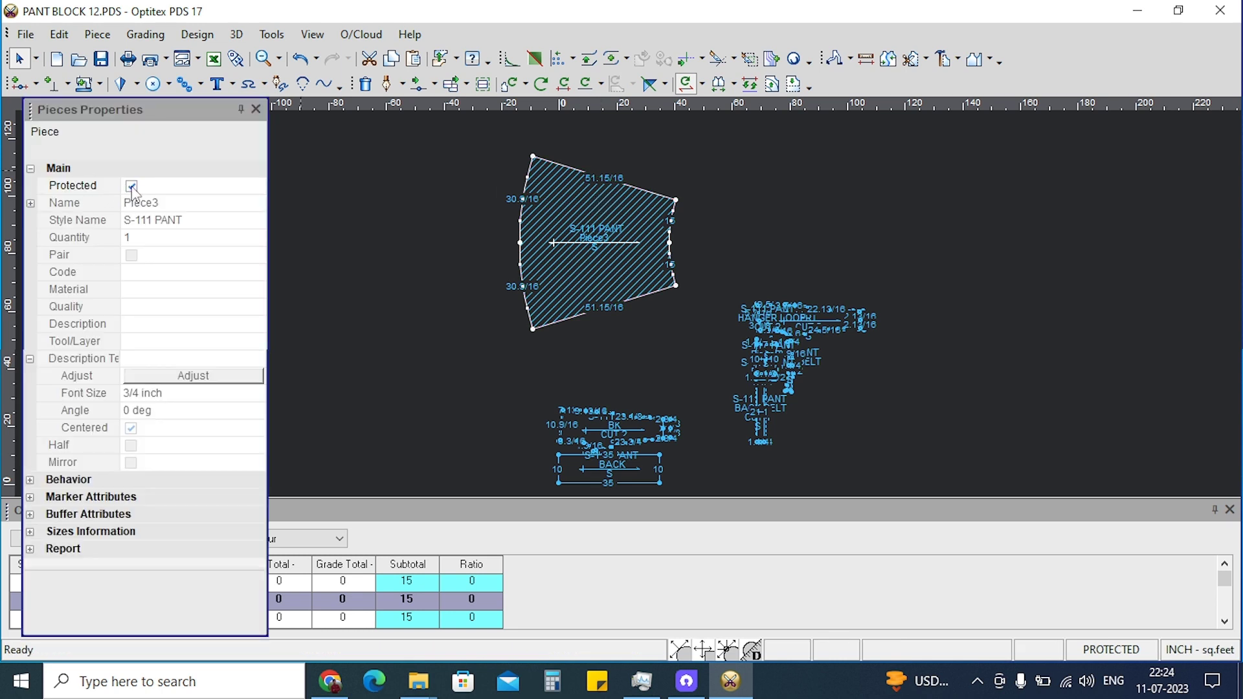
click(131, 186)
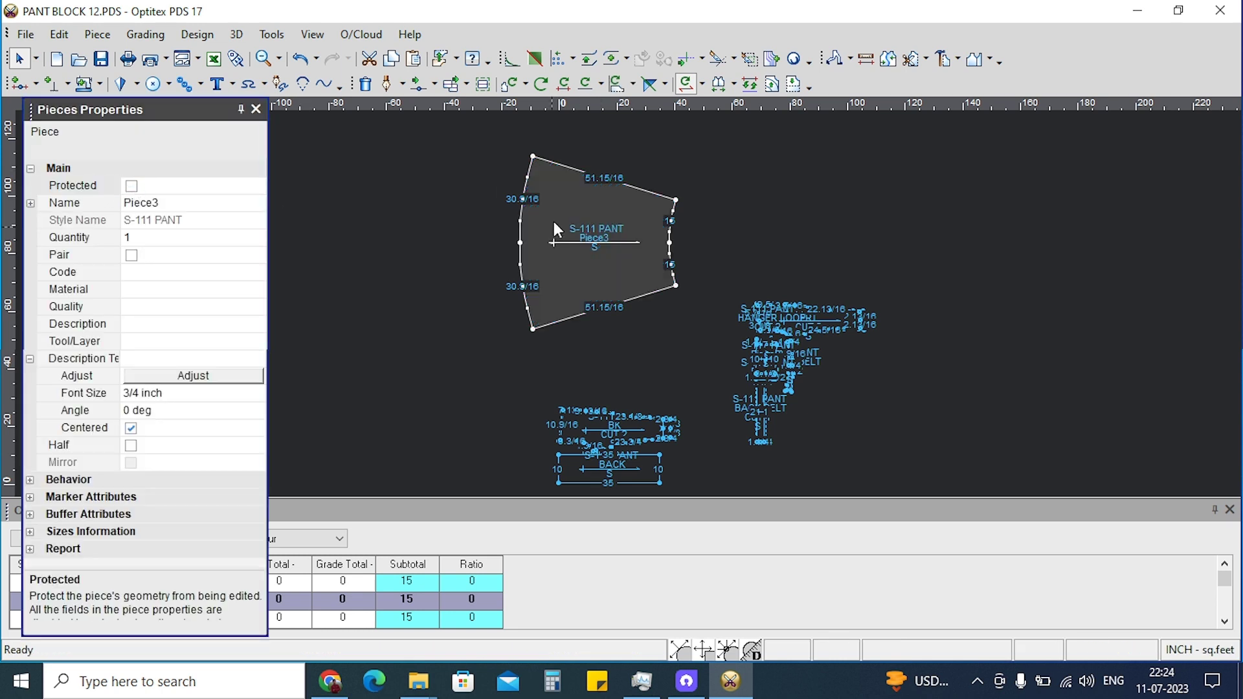
drag(547, 222, 549, 216)
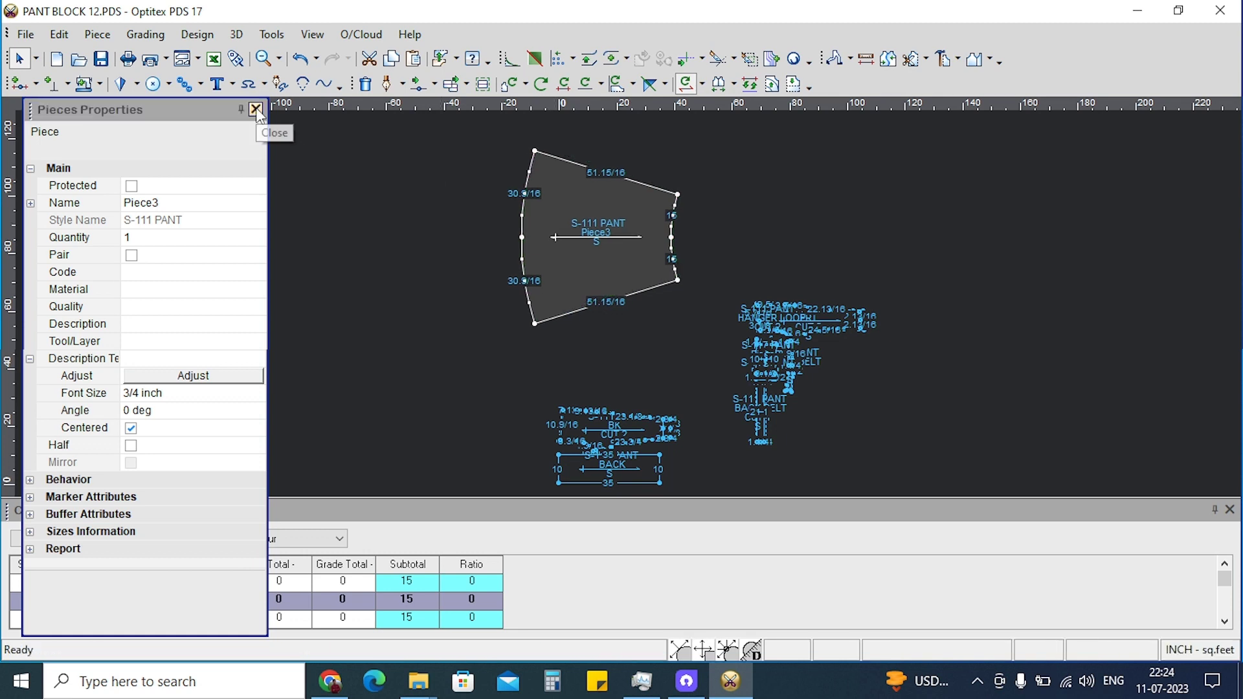
click(257, 109)
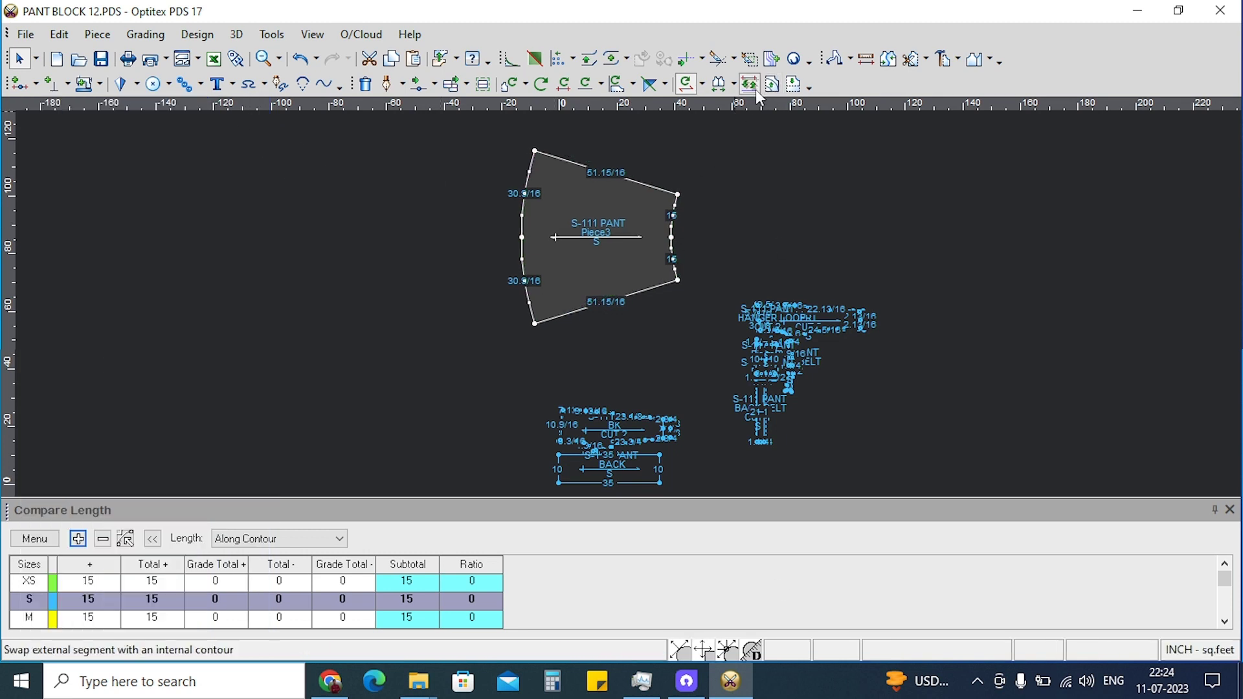
click(733, 84)
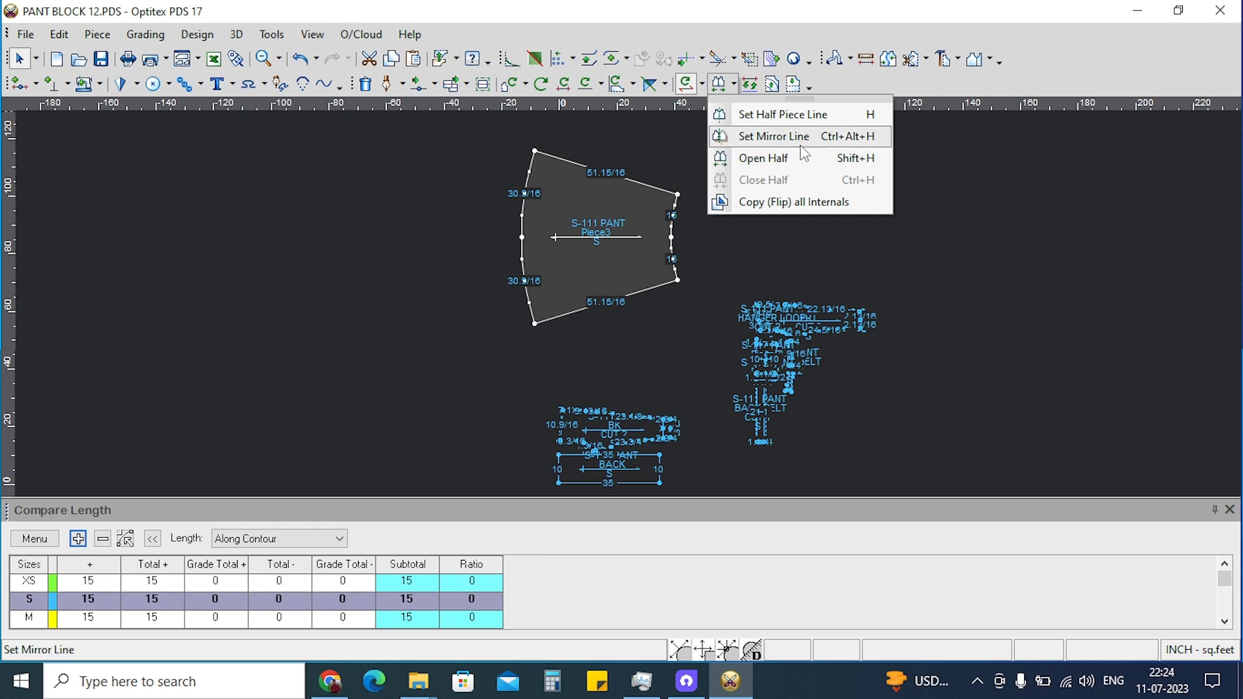
click(797, 137)
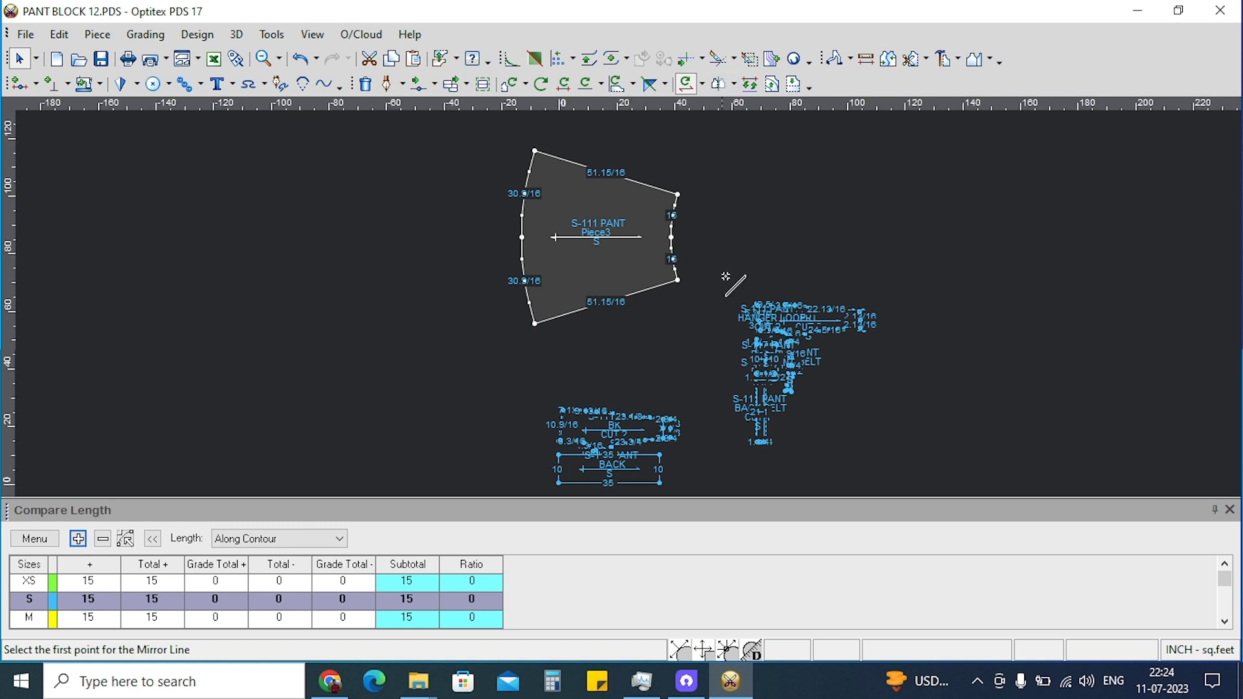
click(535, 151)
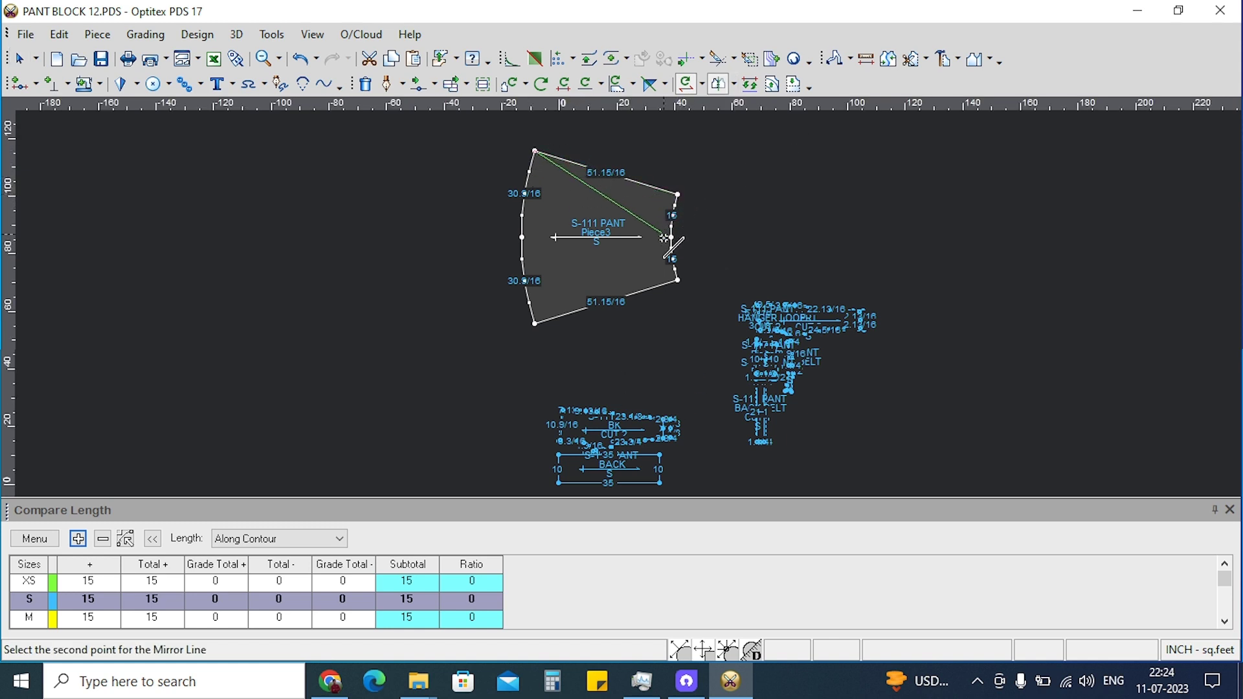
click(678, 194)
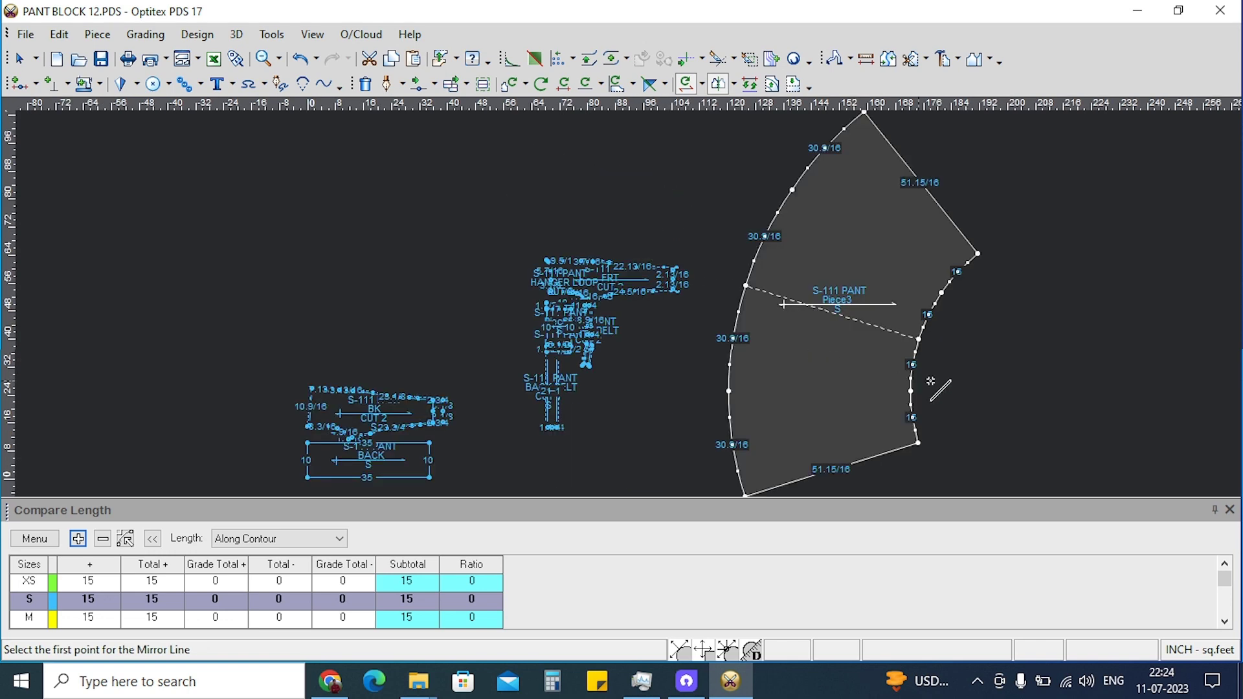
scroll(609, 355, up, 2)
scroll(609, 354, up, 2)
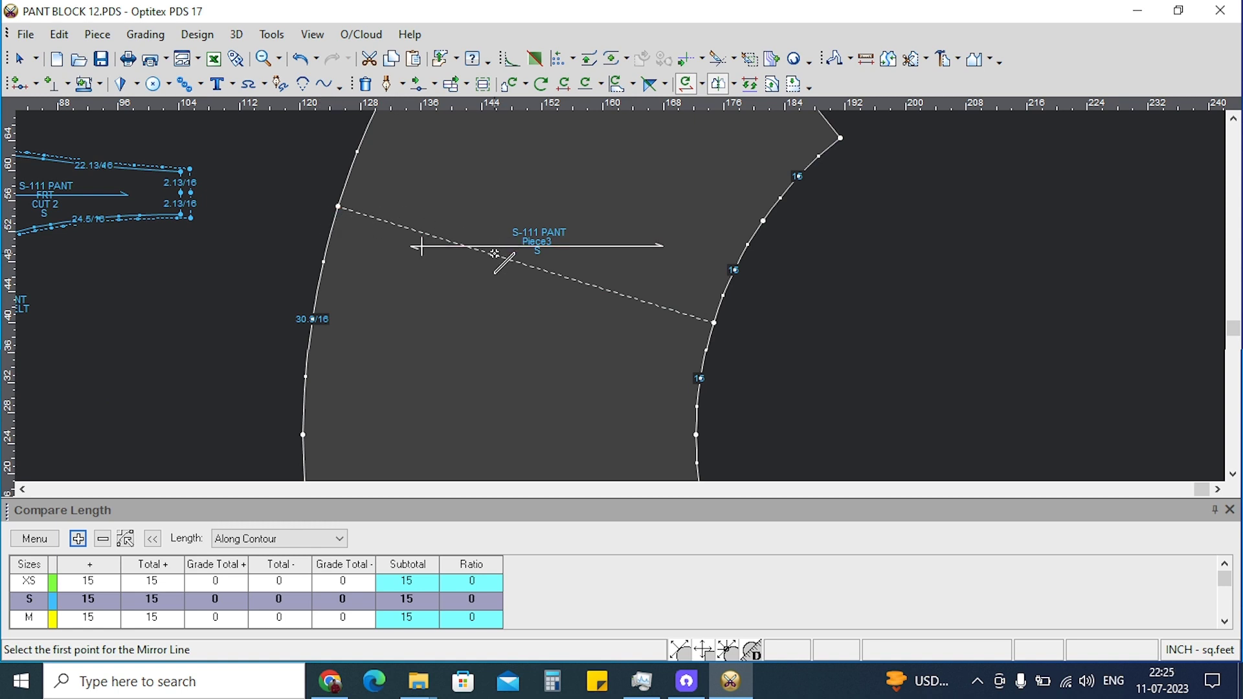
right_click(278, 175)
click(355, 409)
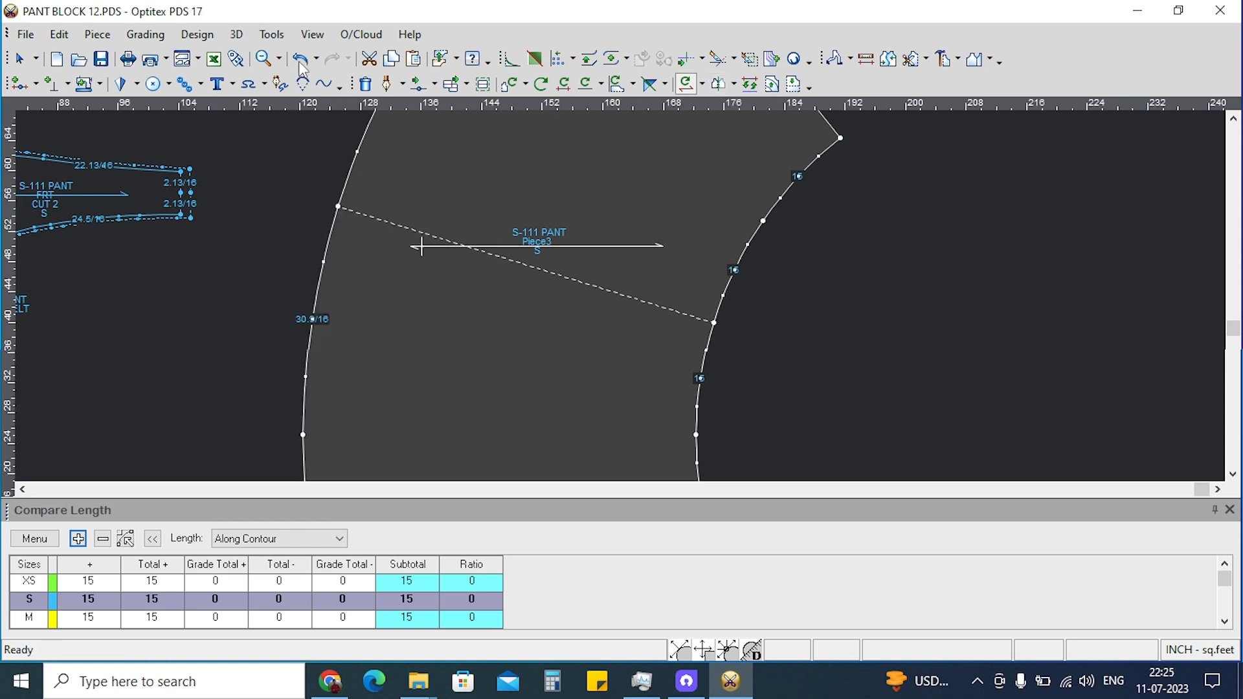
scroll(625, 298, down, 3)
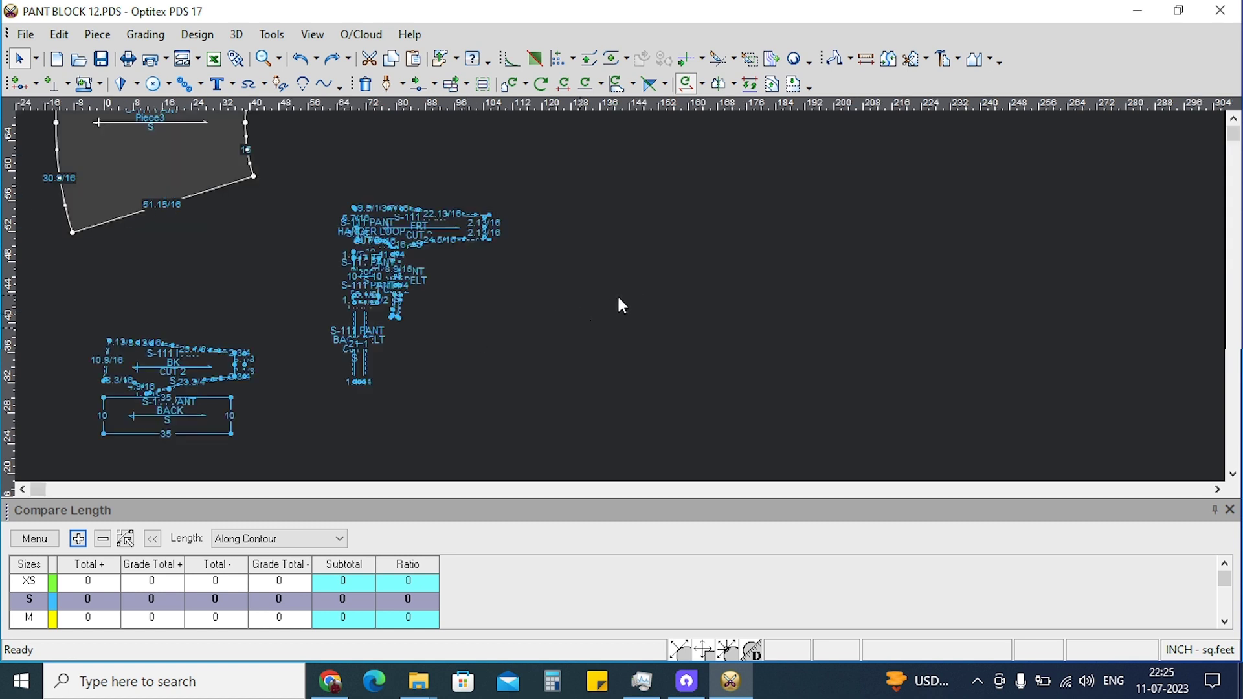
scroll(453, 259, down, 2)
scroll(680, 330, up, 3)
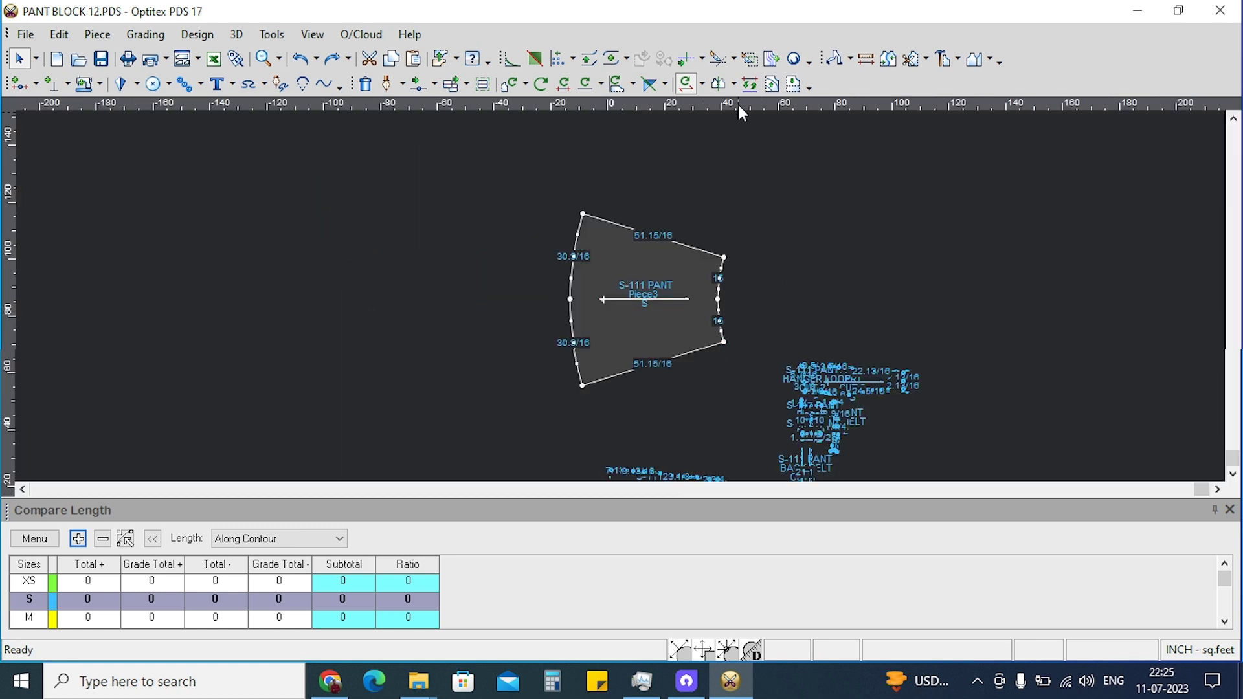
click(772, 85)
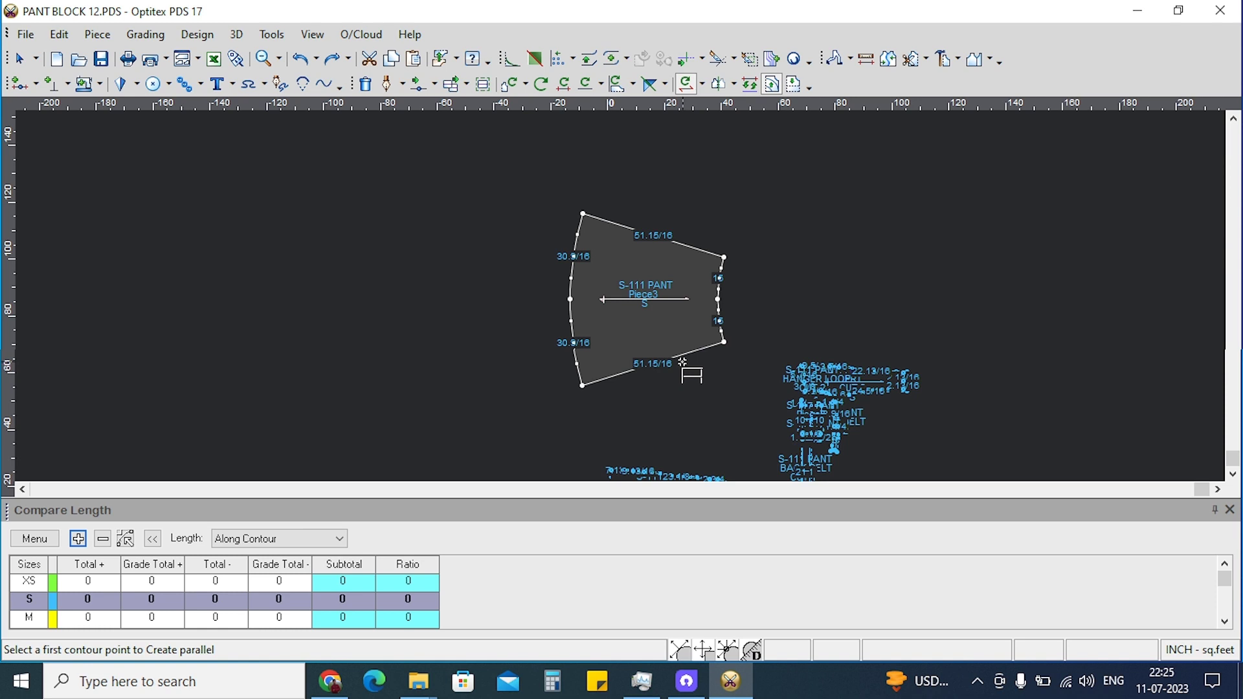
click(582, 388)
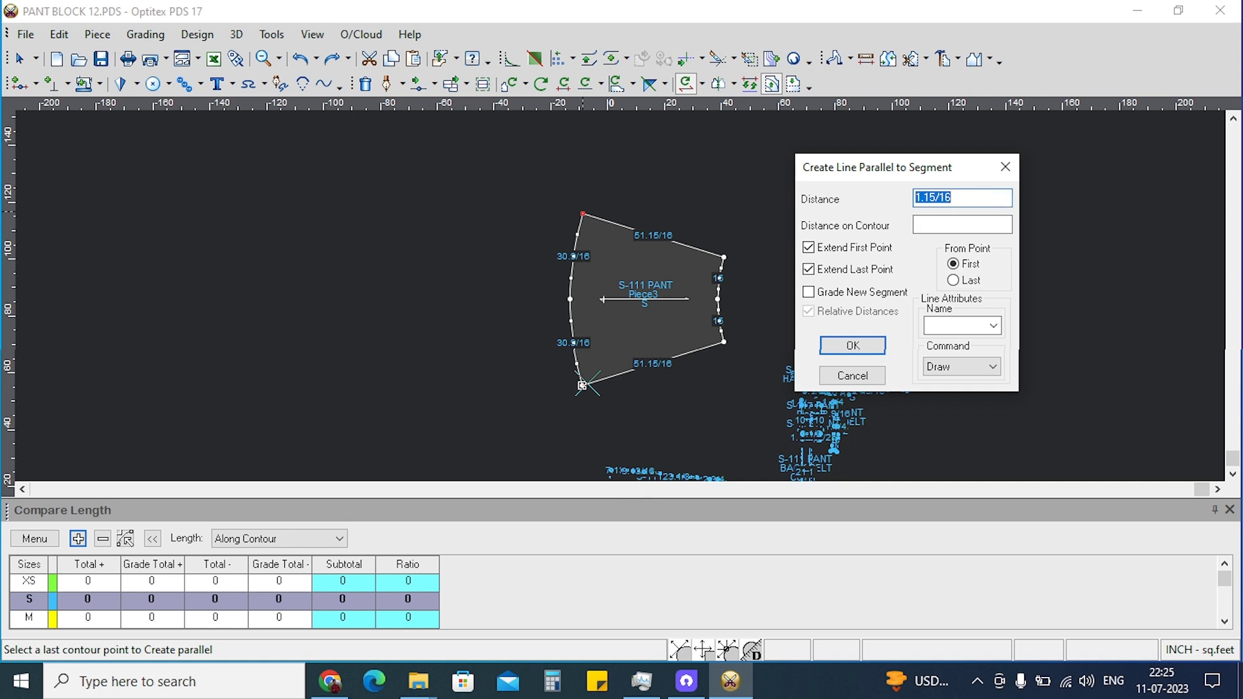
text(5)
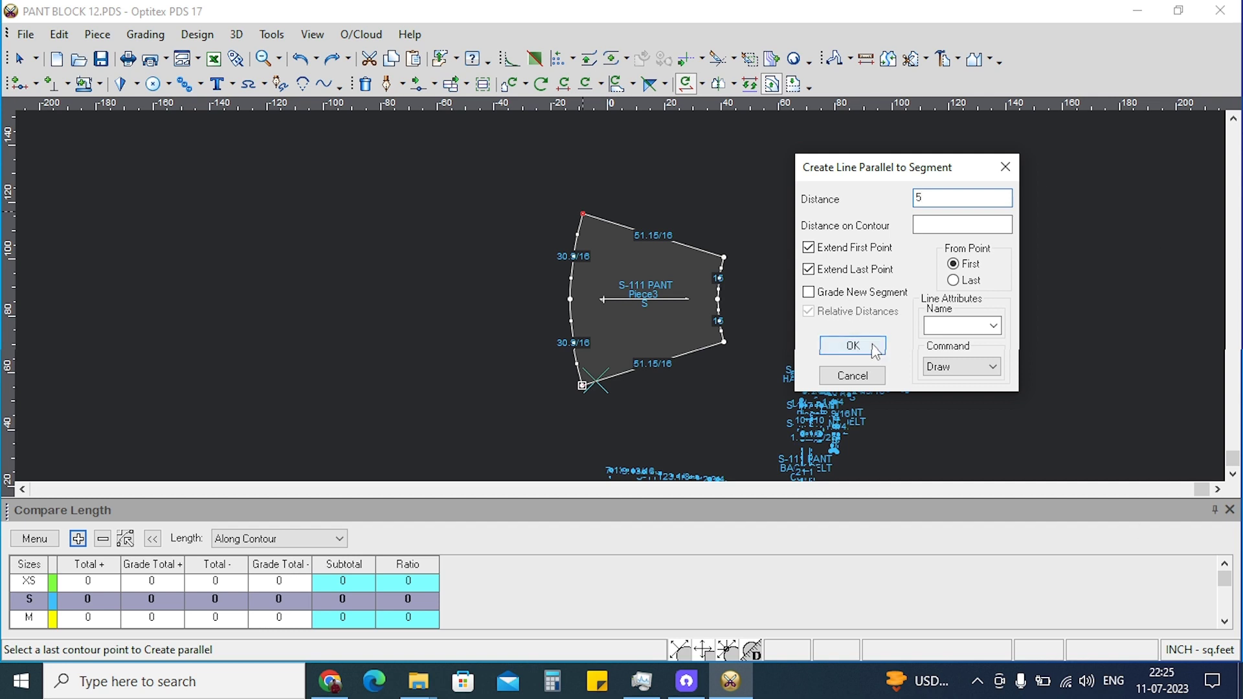
click(865, 351)
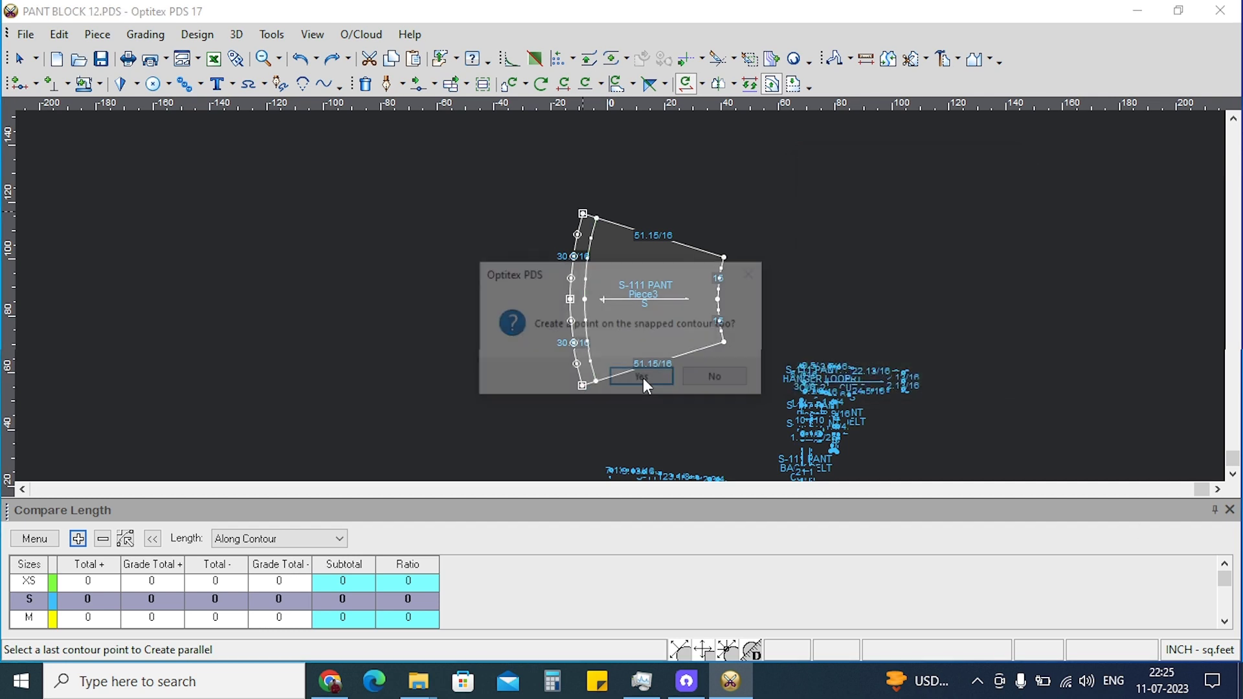
click(645, 378)
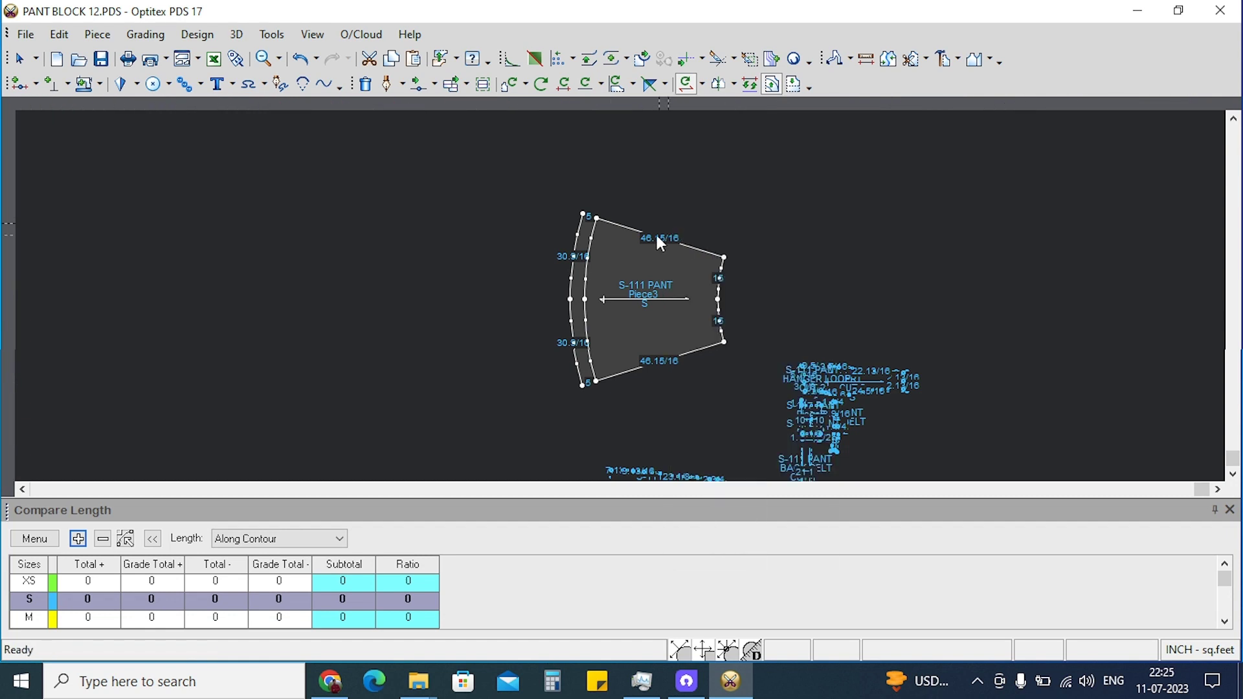
scroll(622, 295, up, 2)
scroll(622, 295, up, 2)
scroll(625, 293, up, 2)
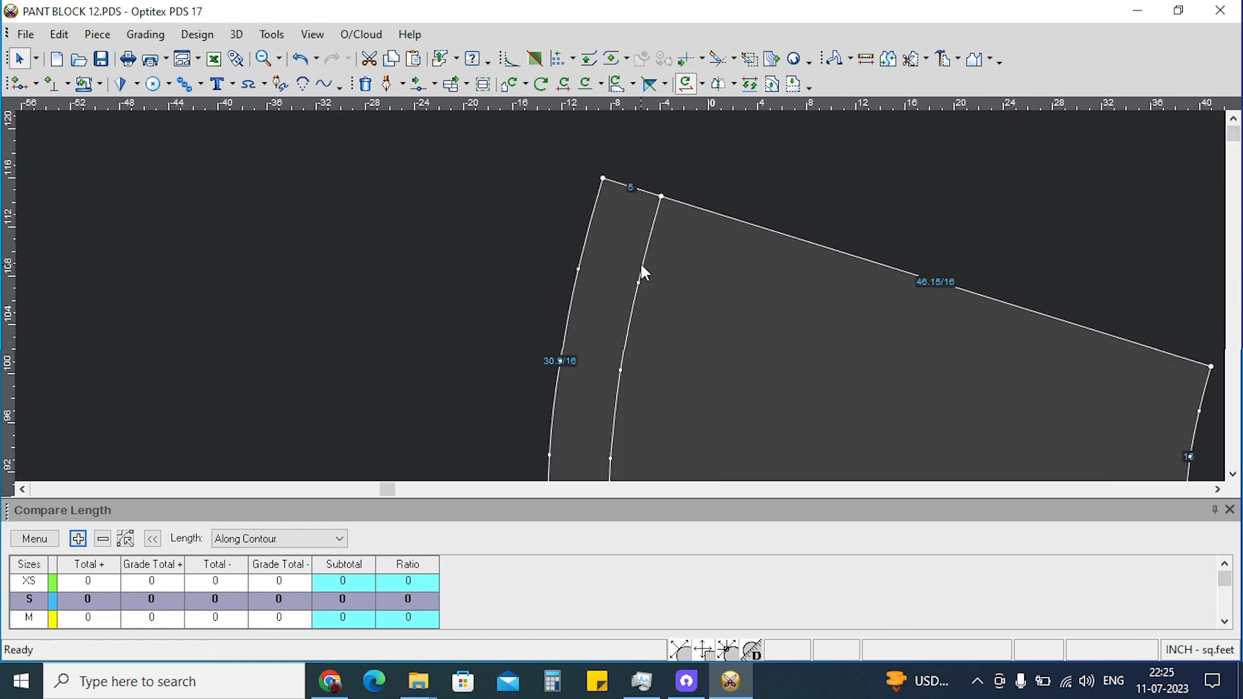
click(641, 266)
key(Delete)
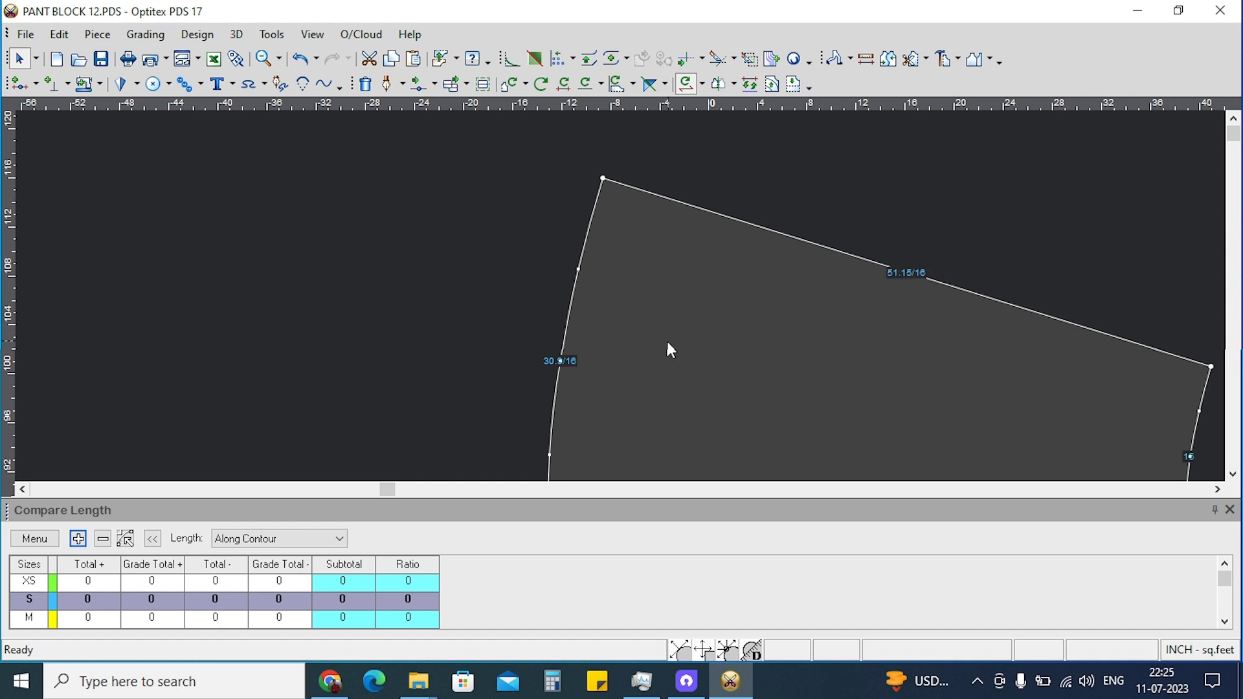
scroll(666, 348, down, 2)
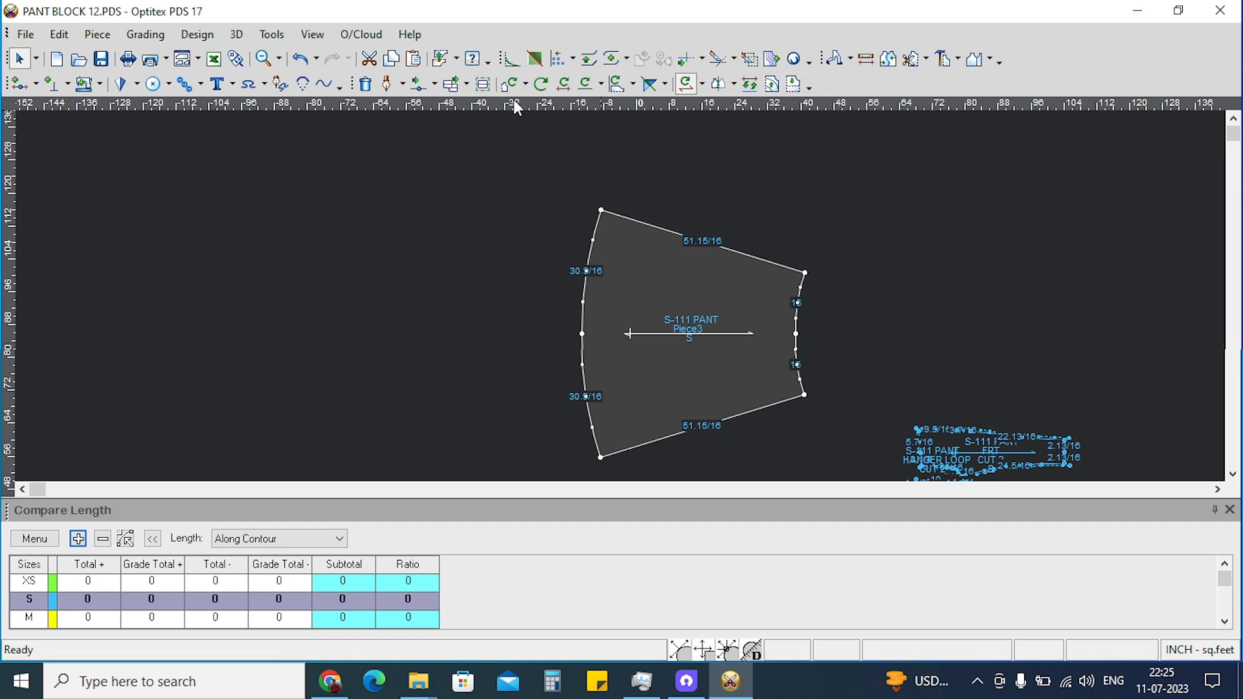
click(437, 85)
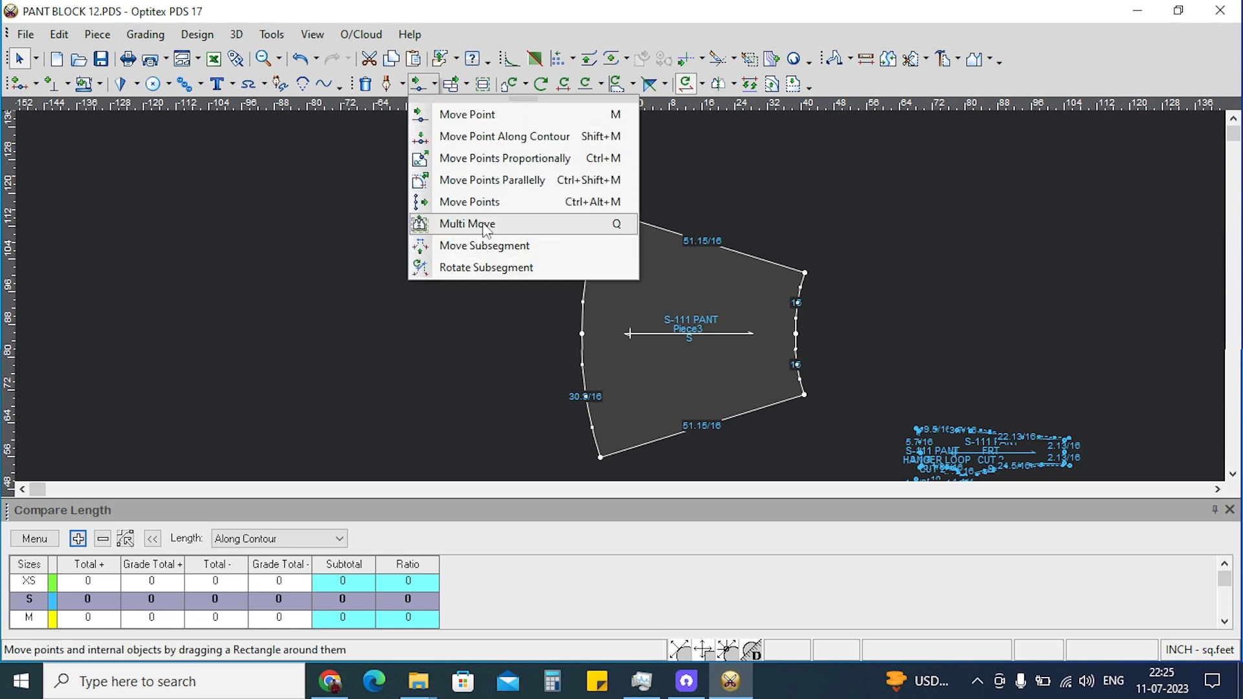
click(487, 225)
scroll(630, 306, down, 1)
scroll(622, 317, down, 1)
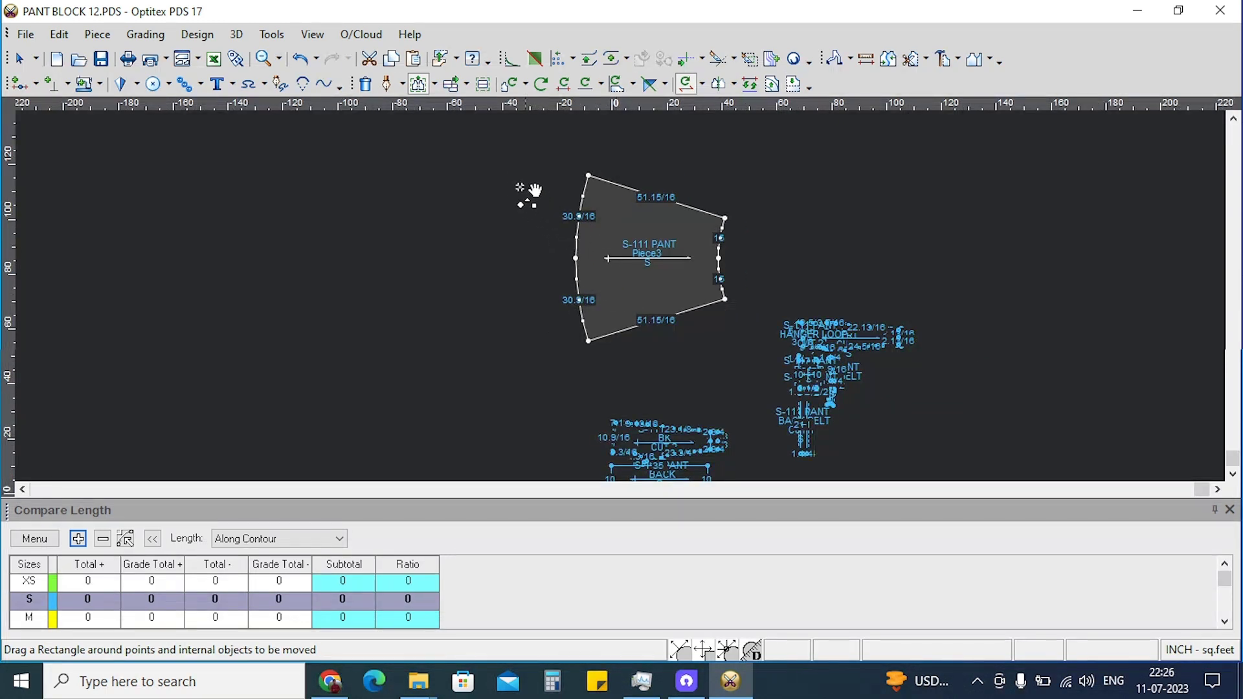
drag(498, 143, 636, 360)
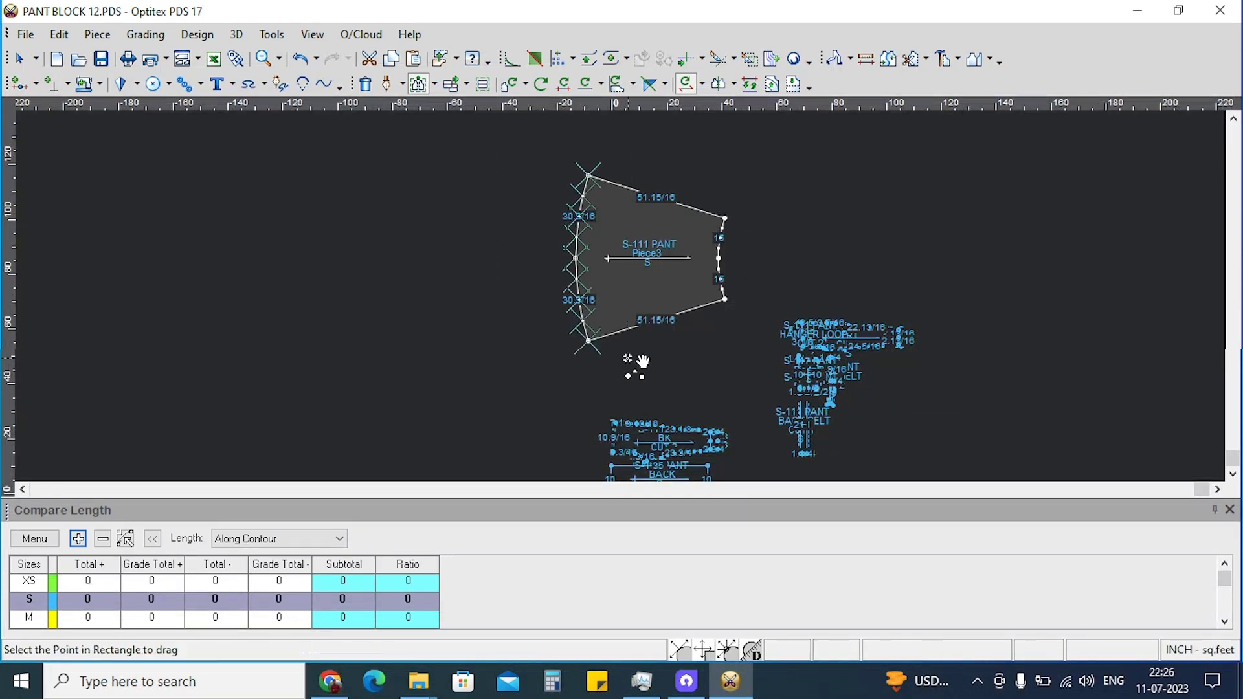
click(576, 260)
key(Return)
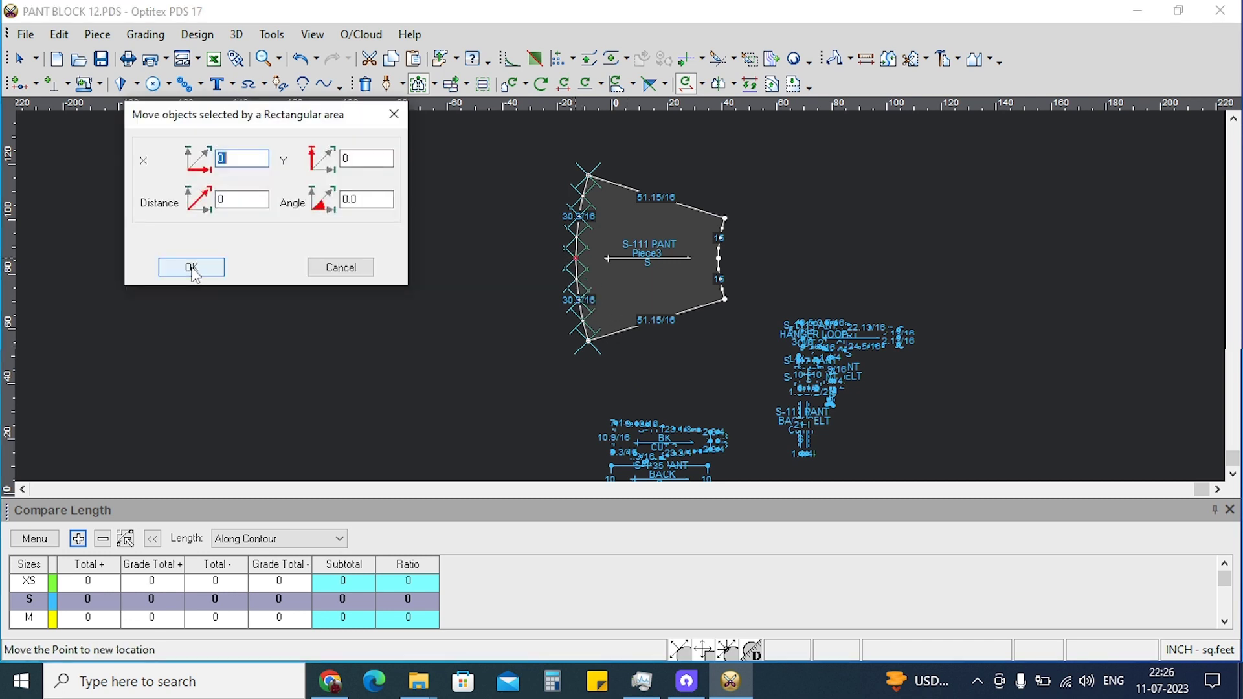
text(-10)
click(193, 267)
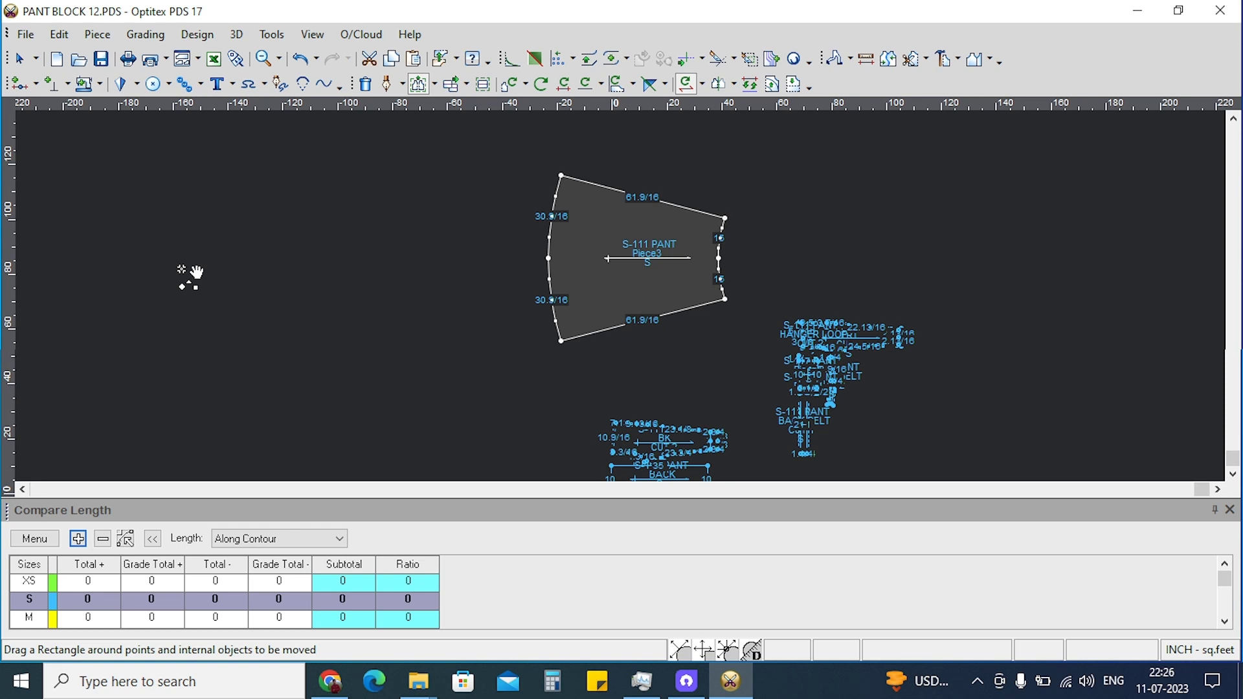
key(ctrl+z)
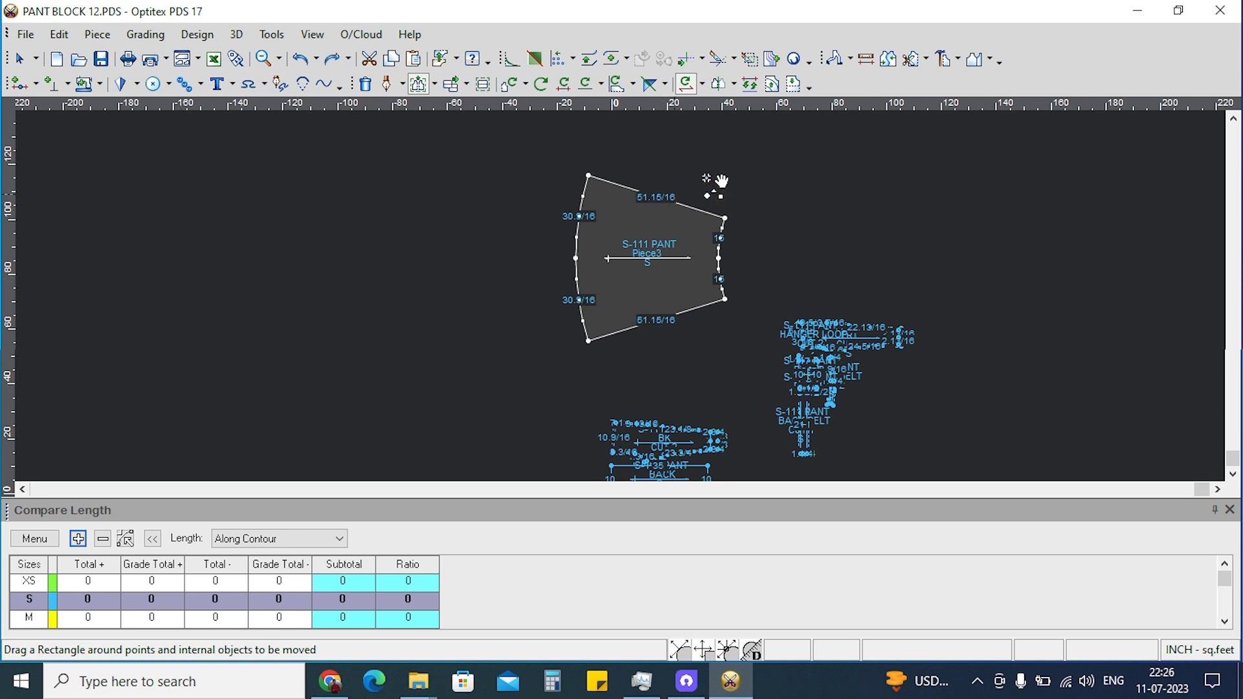
Leave the parallel-extend tool and dismiss the baseline options without applying anything.
click(792, 86)
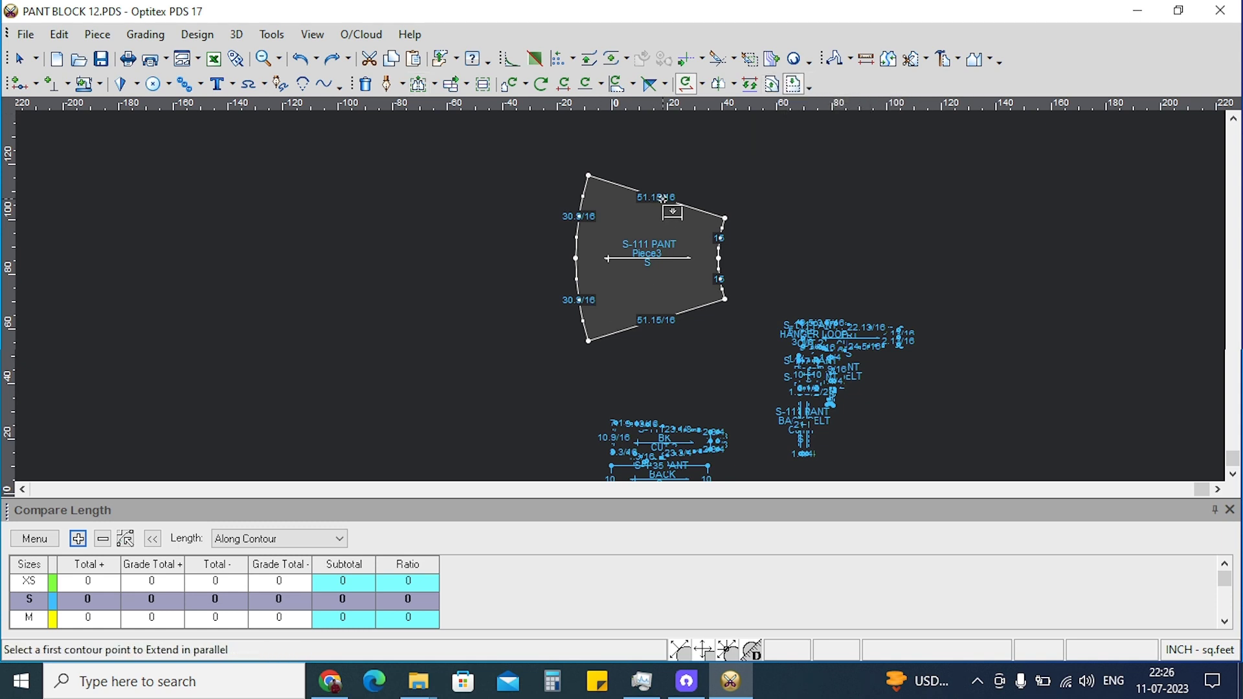
right_click(518, 143)
click(541, 161)
click(702, 85)
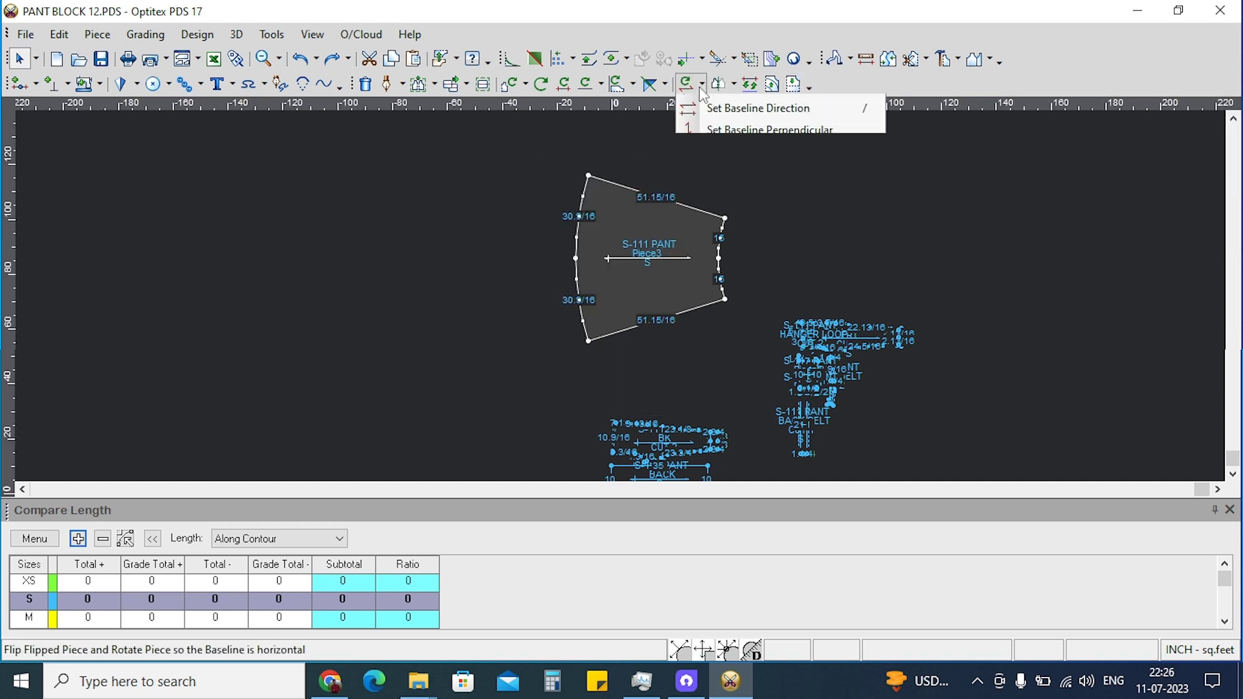
click(653, 156)
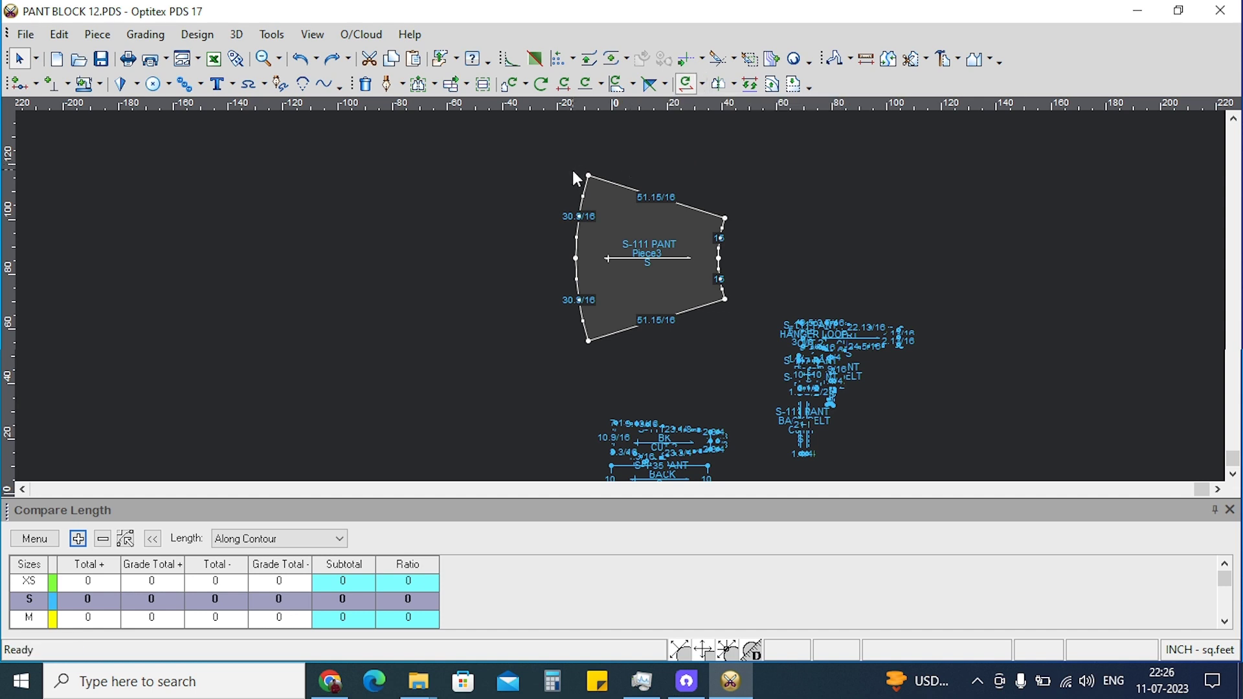
Add a Guideline Through the piece's selected top-left and top-right corners.
click(588, 175)
click(698, 215)
click(589, 176)
click(725, 219)
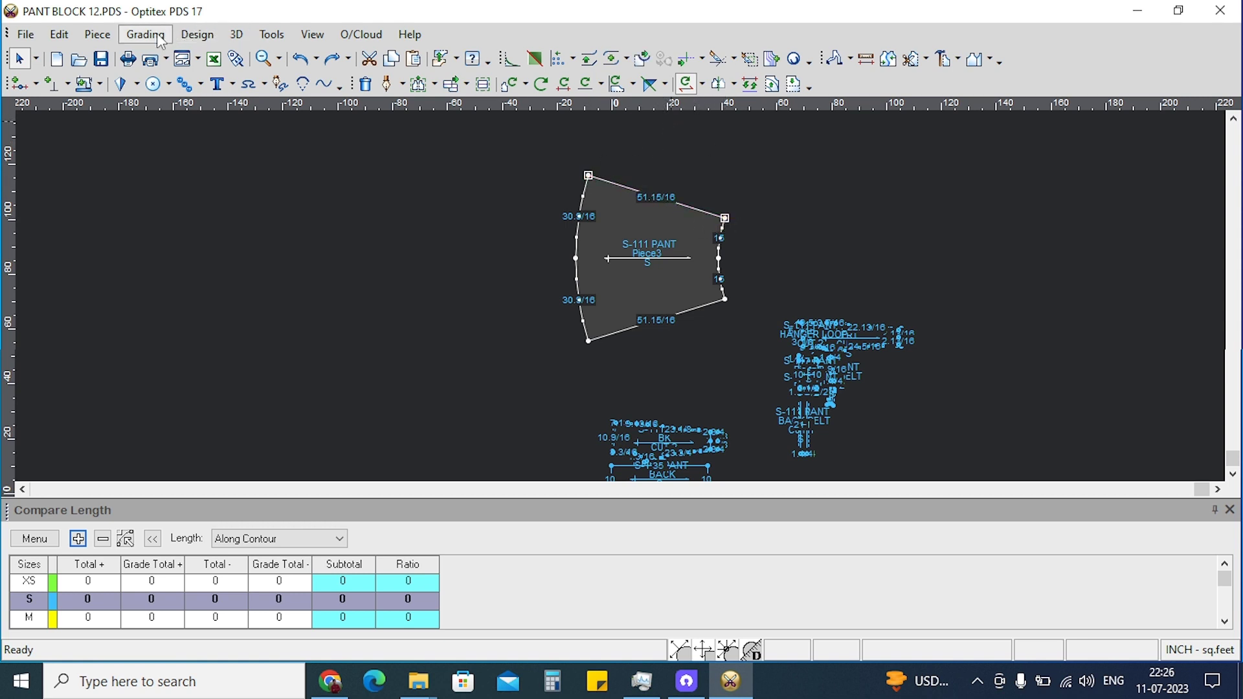
click(103, 35)
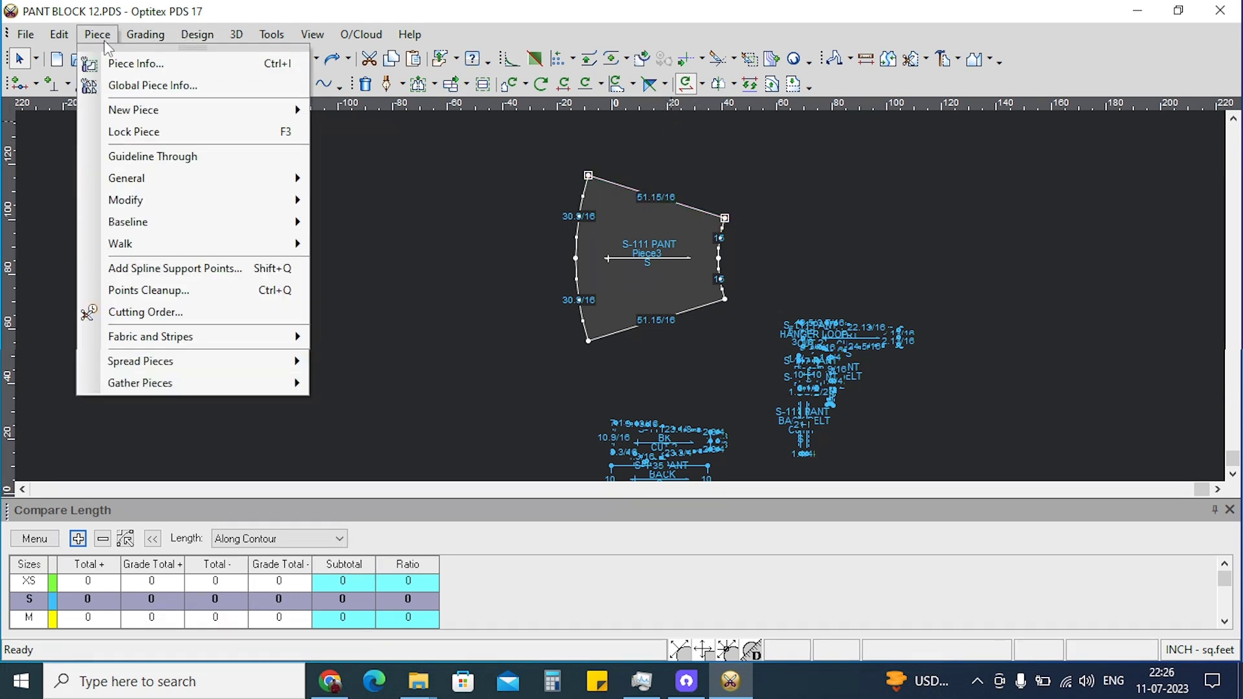
click(191, 159)
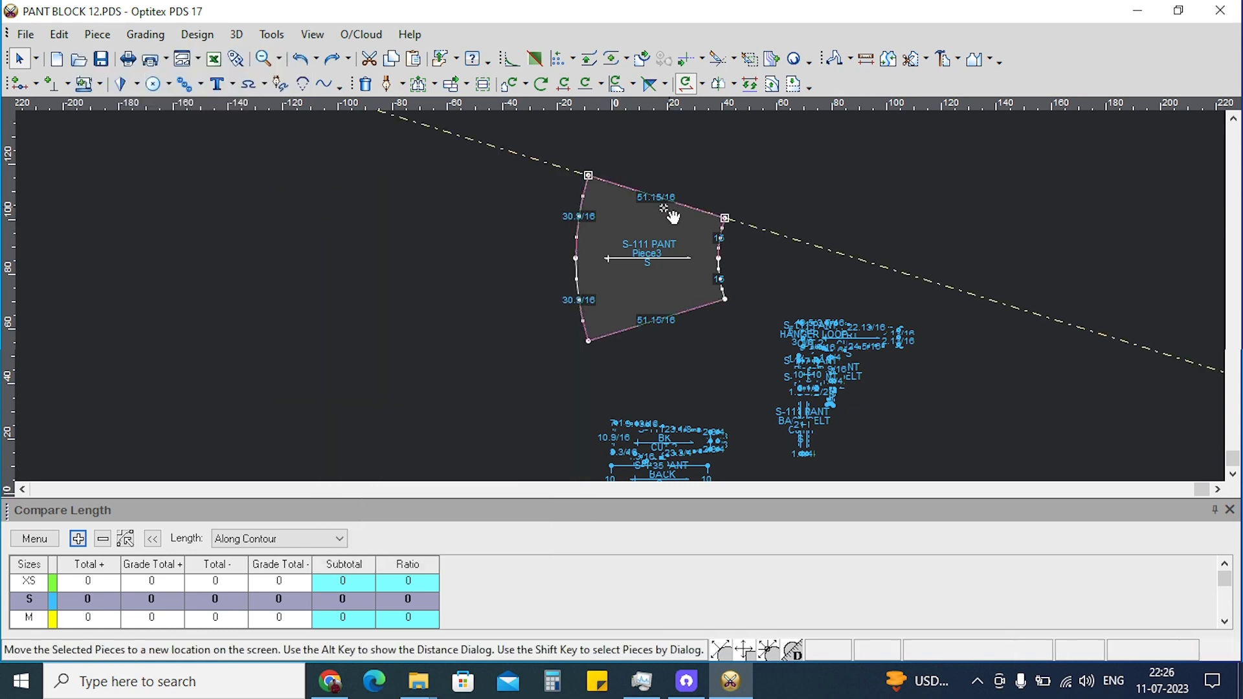
click(794, 84)
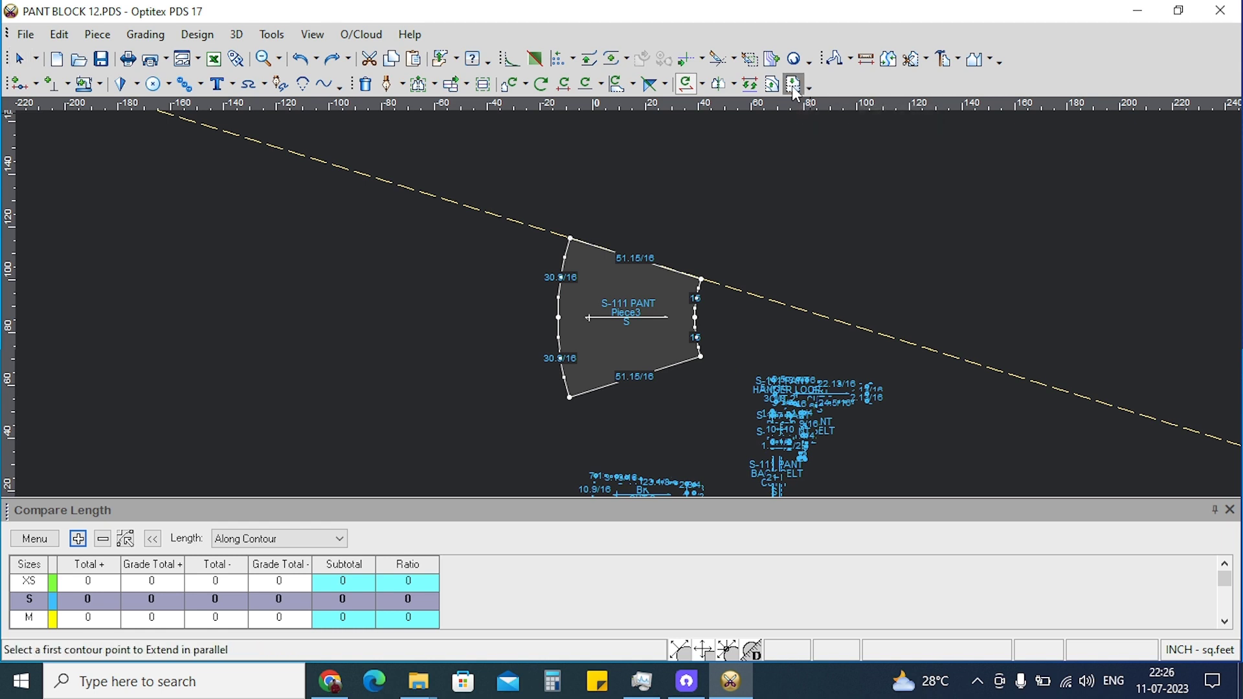
click(569, 397)
click(570, 238)
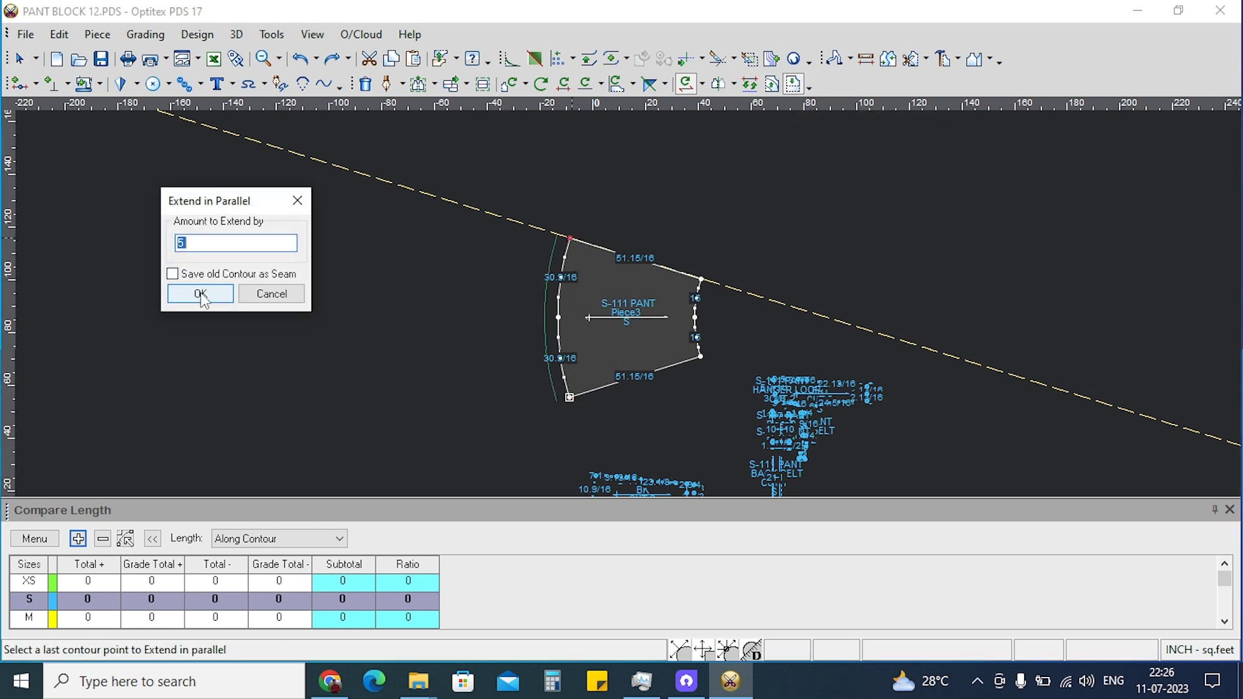
text(10)
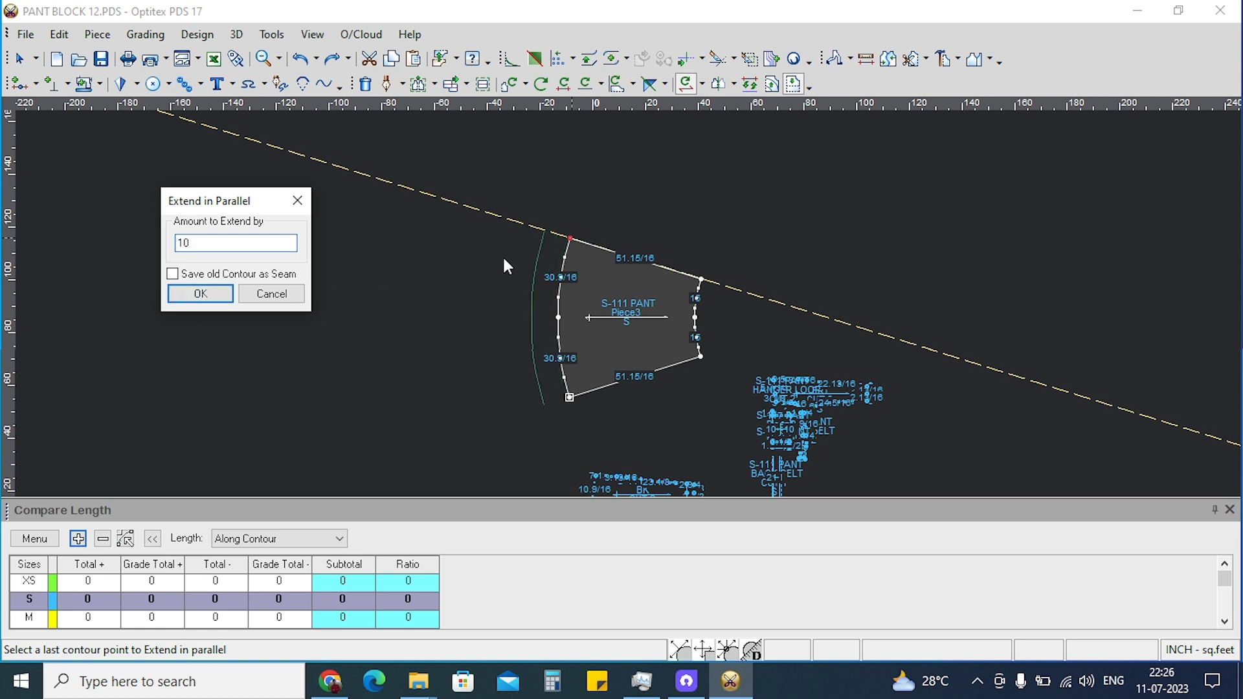
click(200, 291)
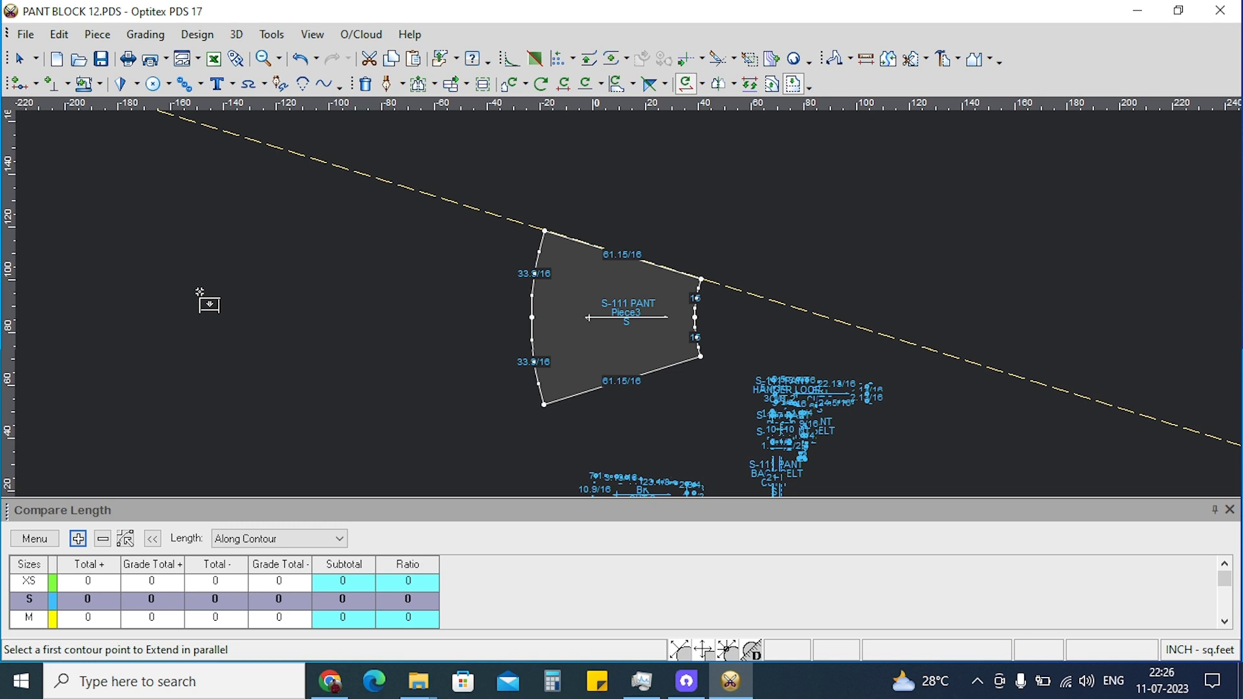
key(ctrl+z)
Move the top-edge guideline down through the piece and apply its properties.
right_click(679, 223)
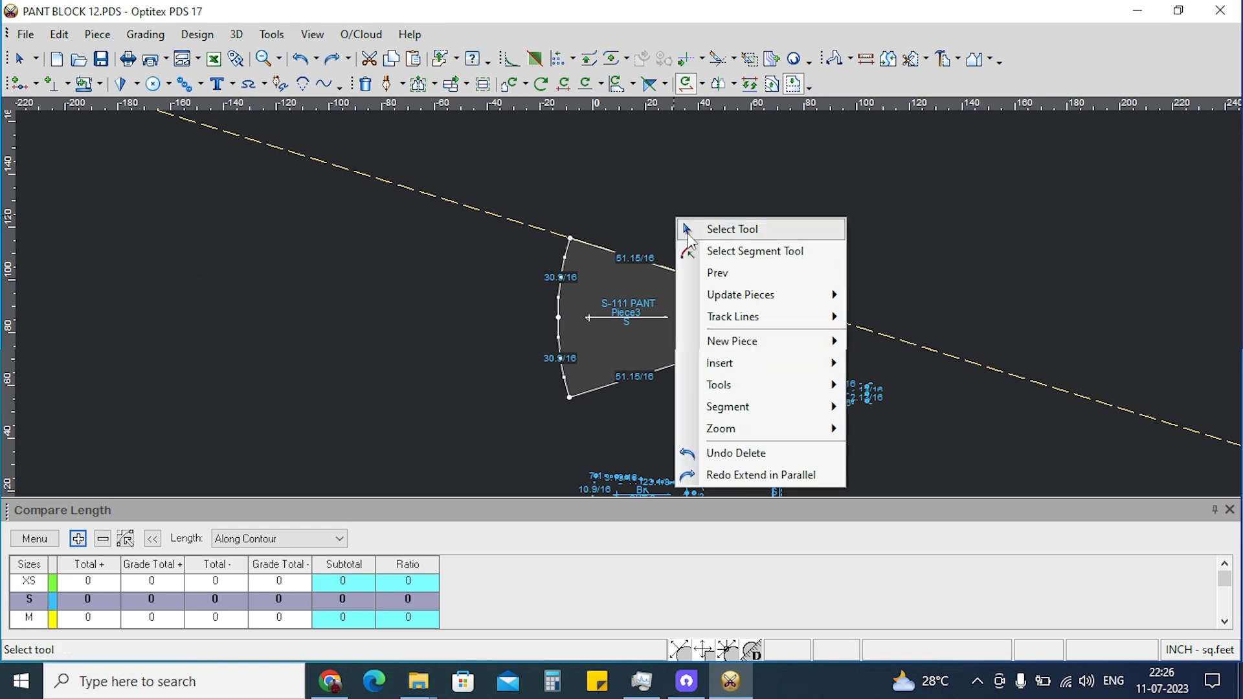
click(689, 233)
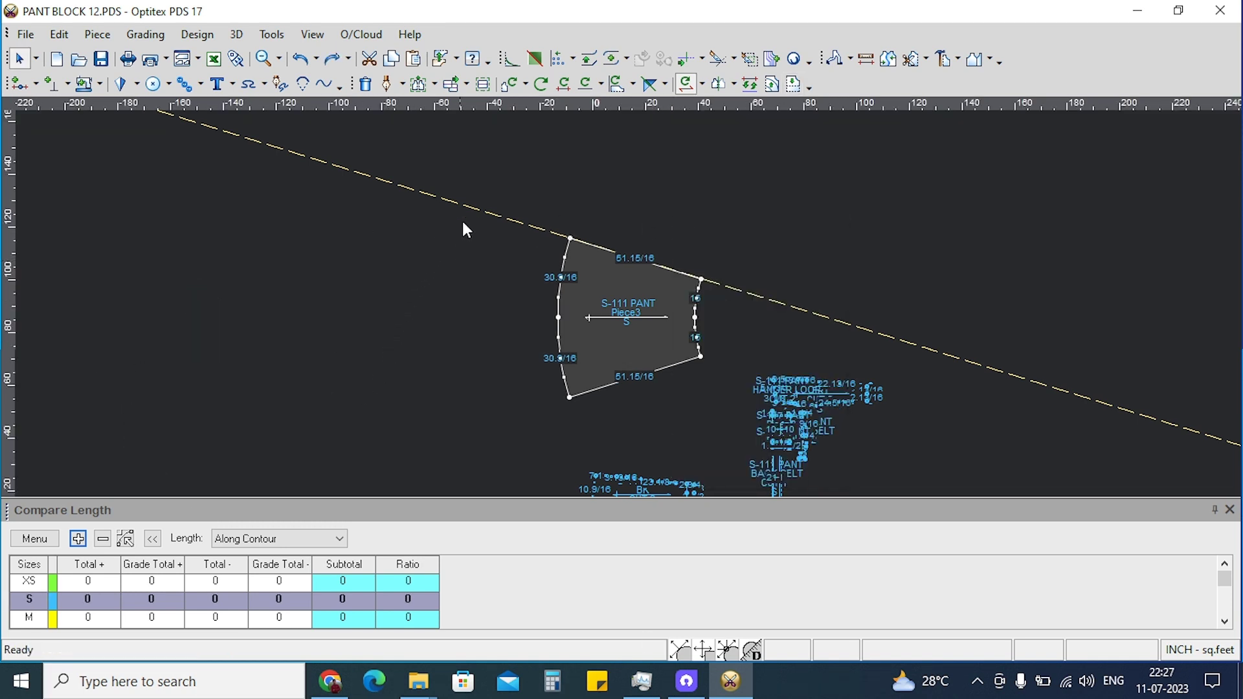
drag(476, 209, 459, 254)
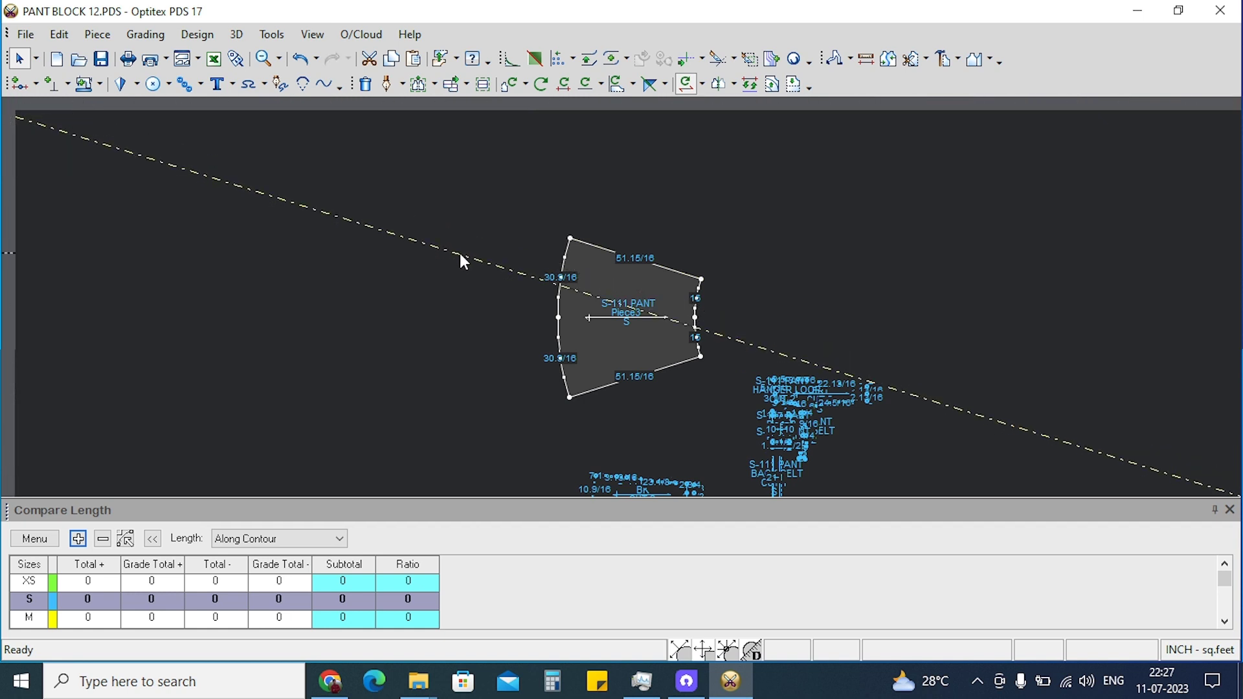
double_click(463, 261)
click(819, 515)
click(895, 515)
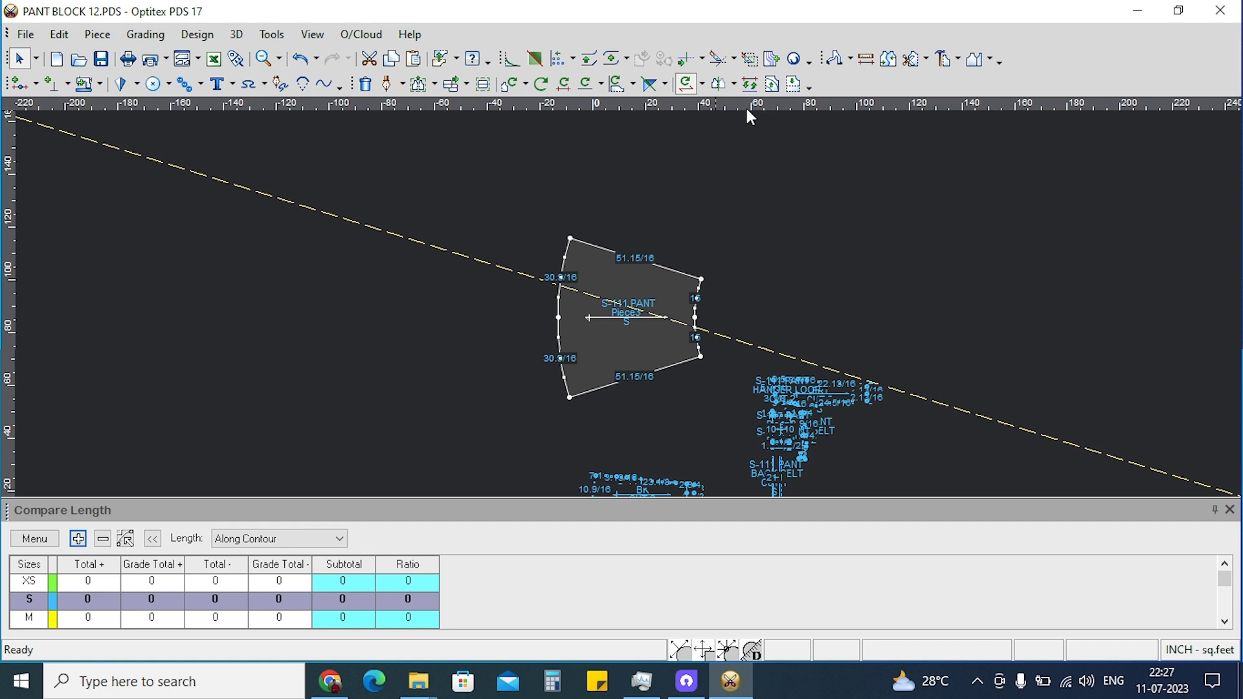
Drag two horizontal and four vertical guidelines out of the rulers onto the canvas.
drag(747, 109, 743, 206)
drag(742, 108, 742, 158)
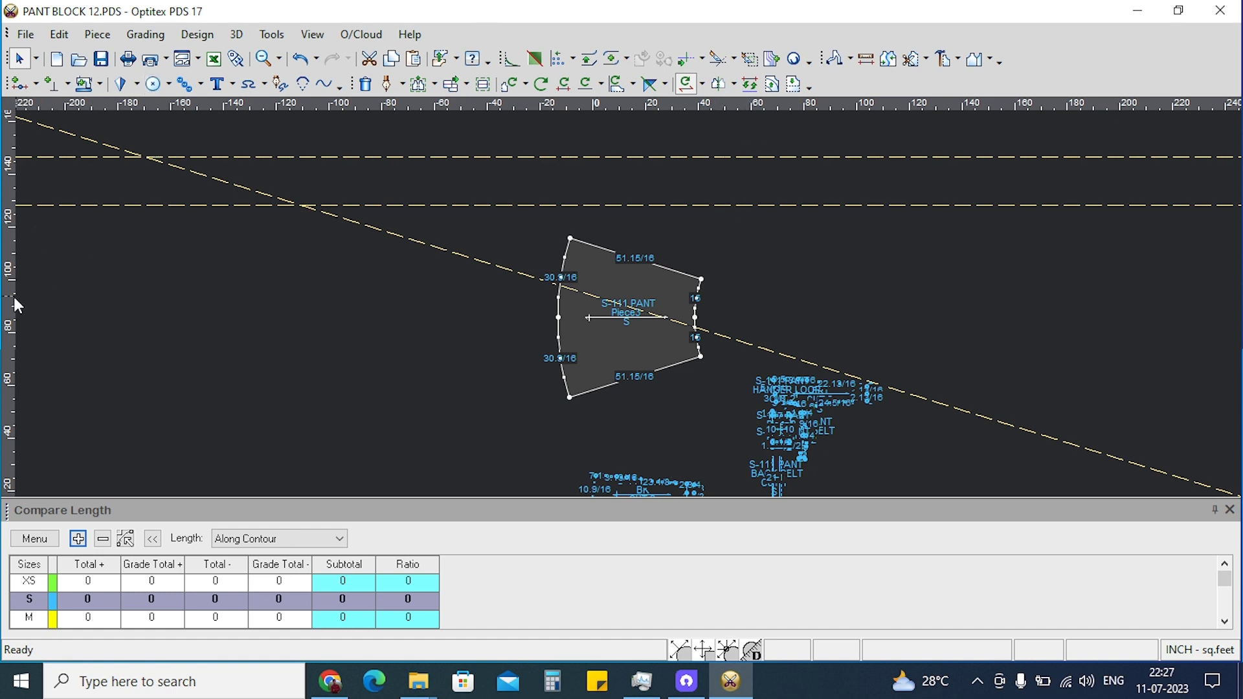
drag(21, 294, 189, 314)
drag(16, 327, 360, 327)
drag(20, 344, 341, 327)
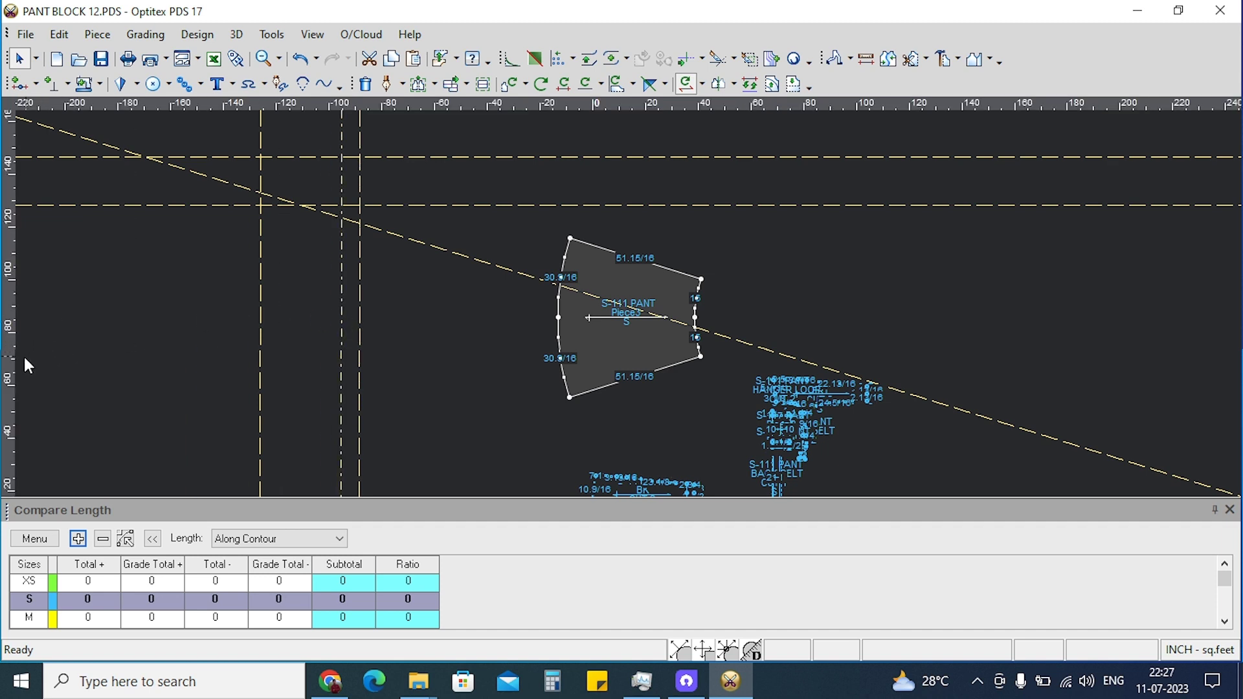
drag(24, 358, 289, 347)
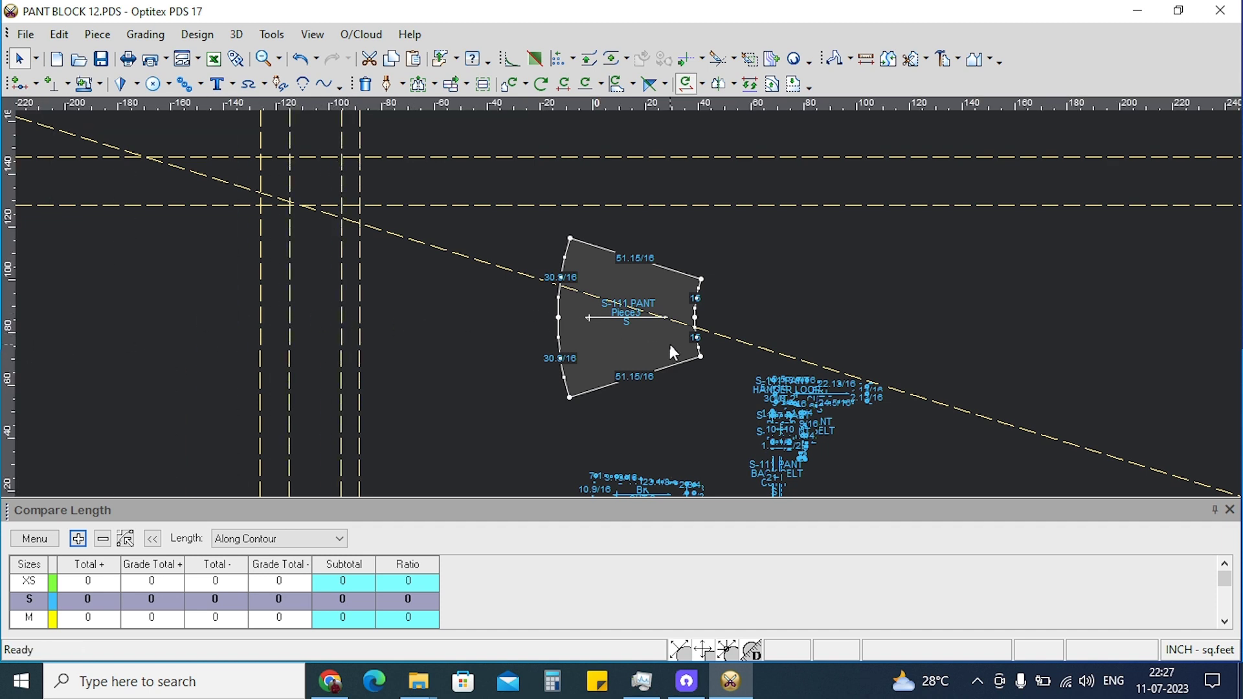
Move the S-111 PANT piece down and left, then test-select its top corners.
drag(674, 352, 596, 421)
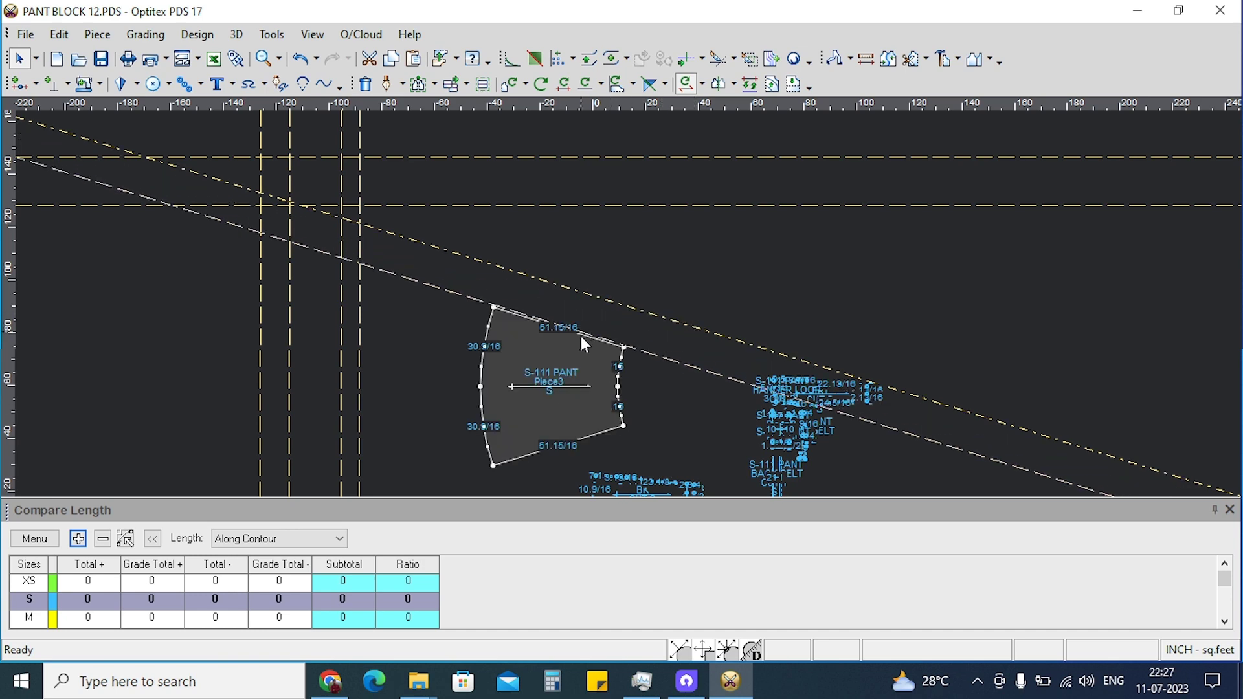
scroll(630, 308, down, 2)
scroll(630, 308, up, 2)
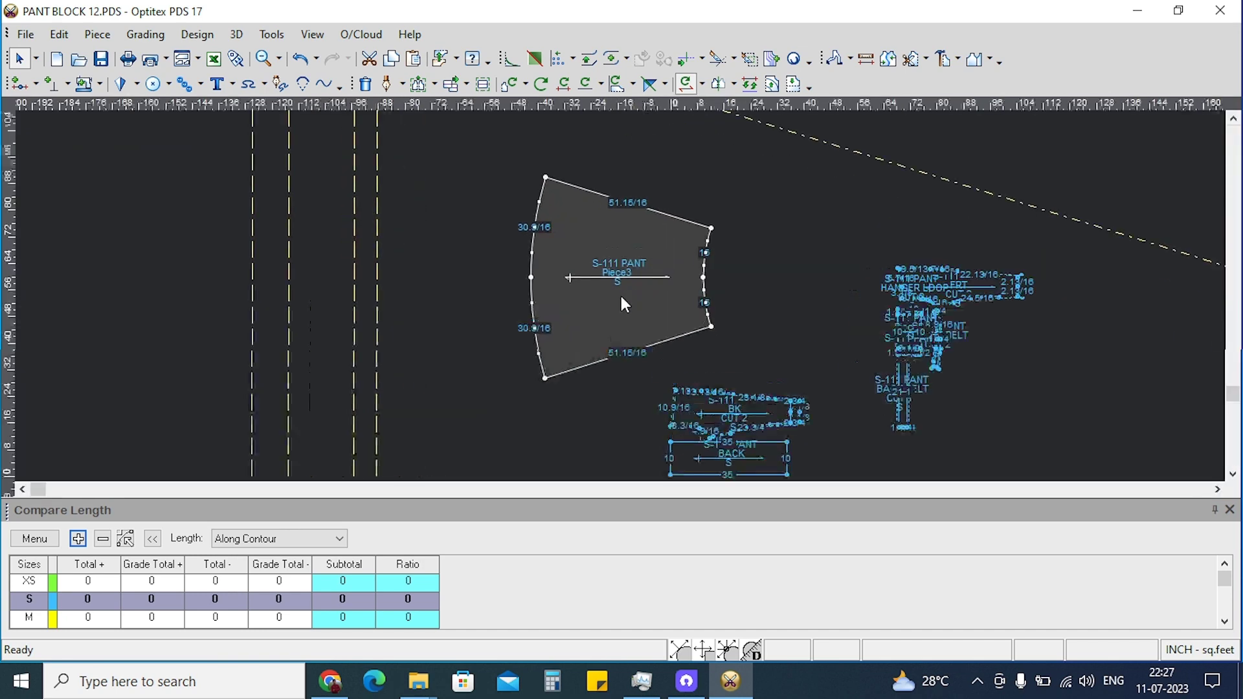
click(545, 177)
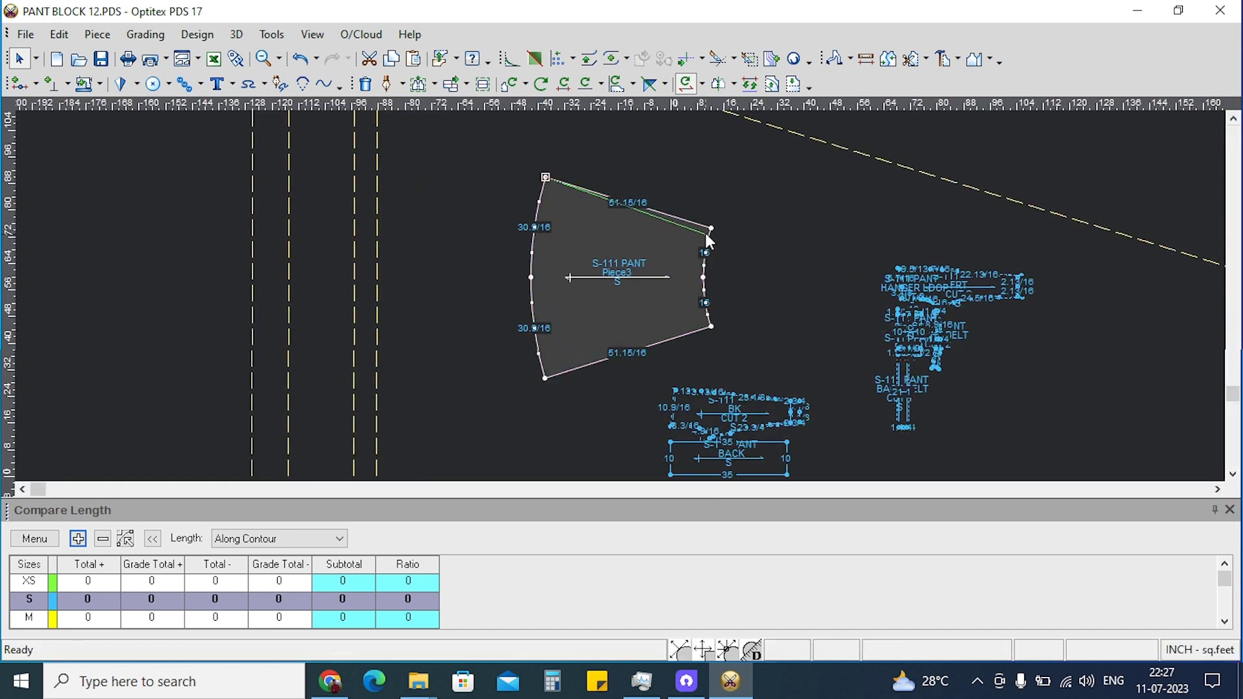
click(626, 228)
click(547, 178)
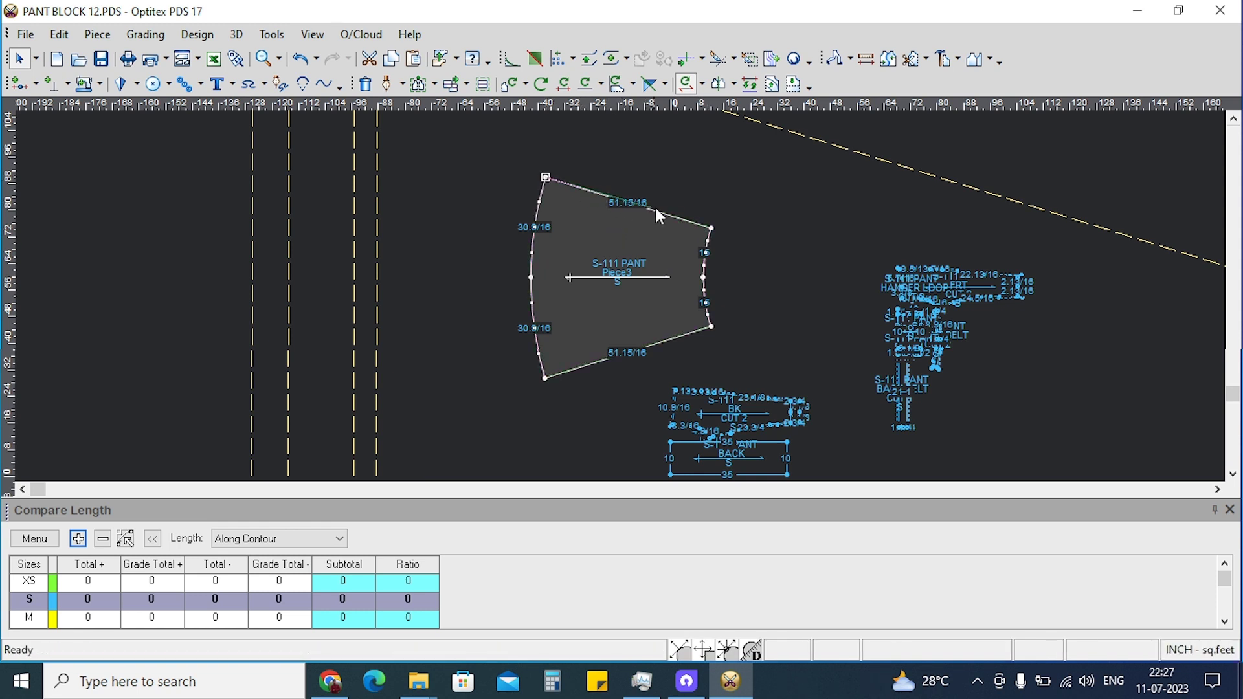
click(710, 229)
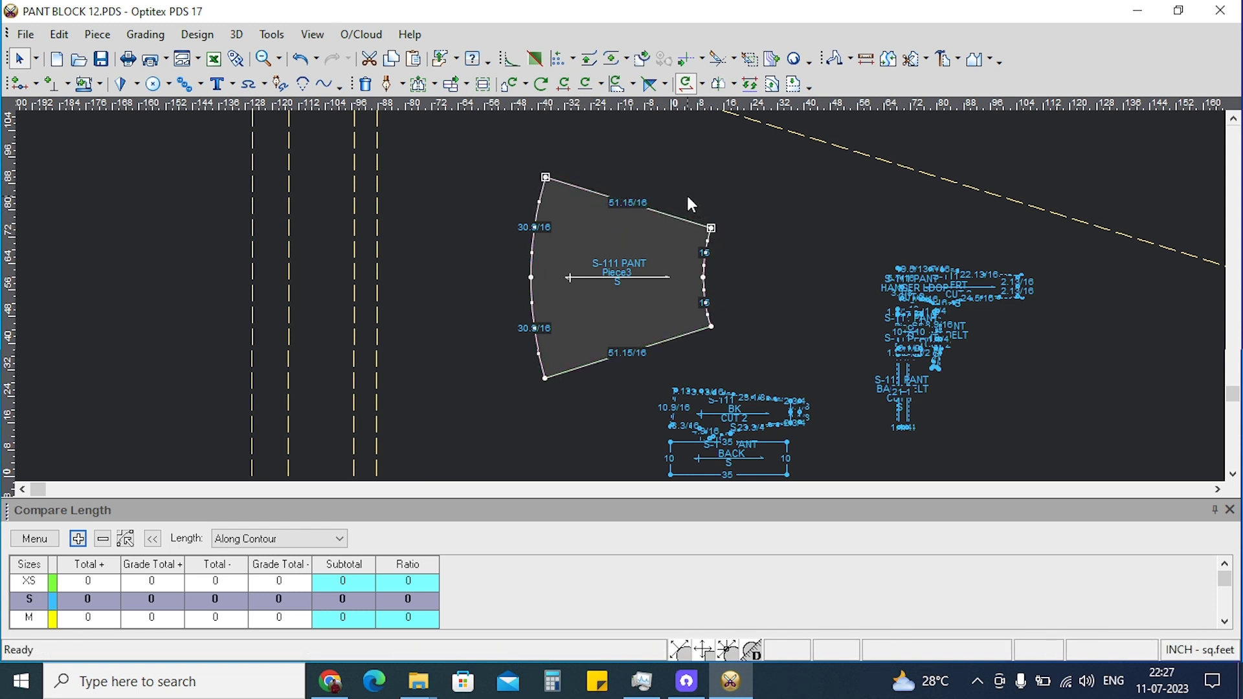
click(647, 206)
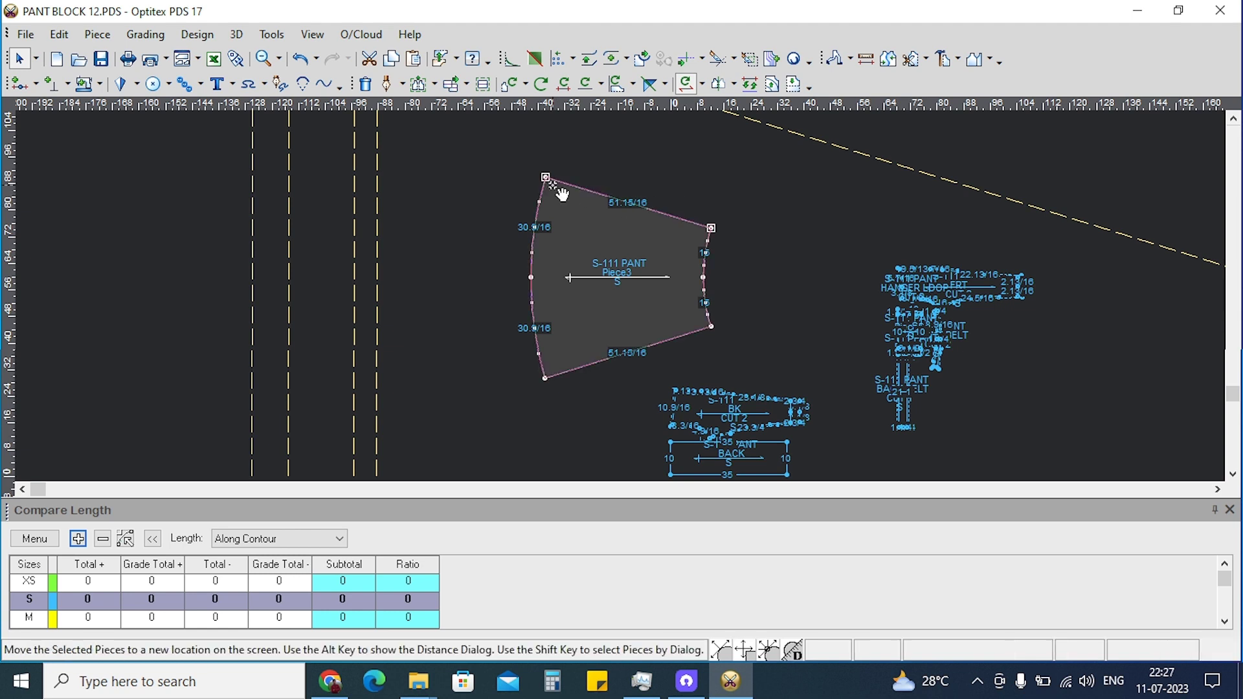
right_click(707, 154)
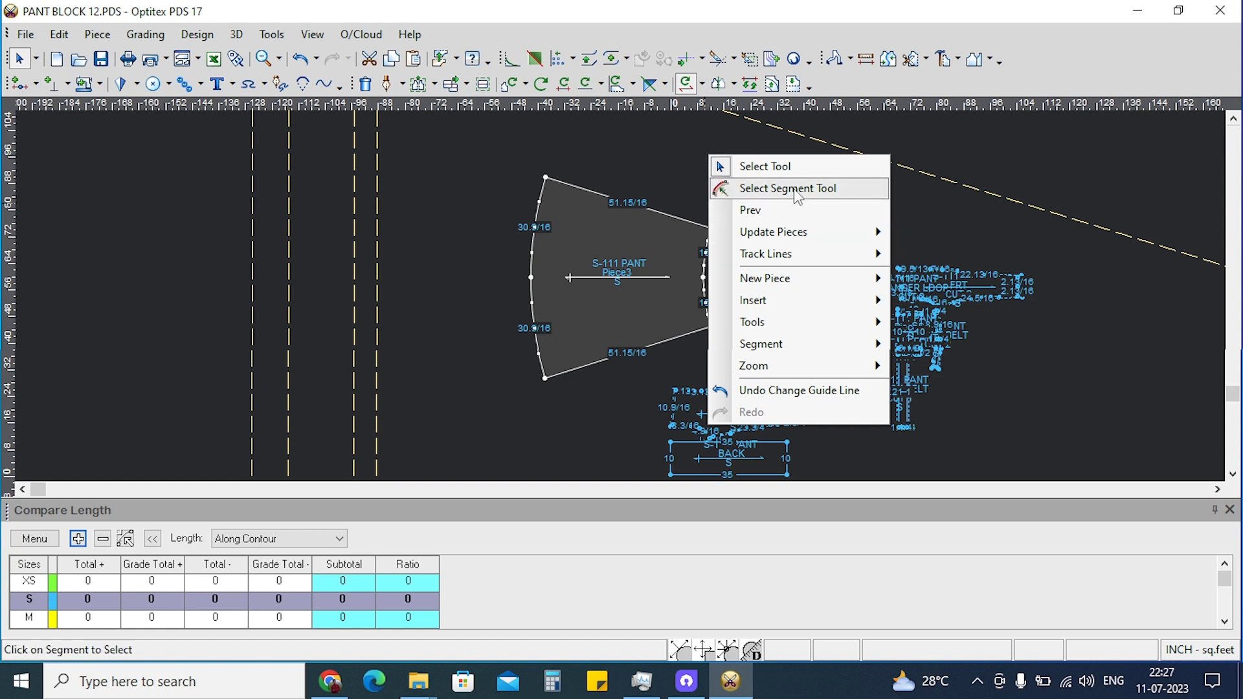
click(796, 189)
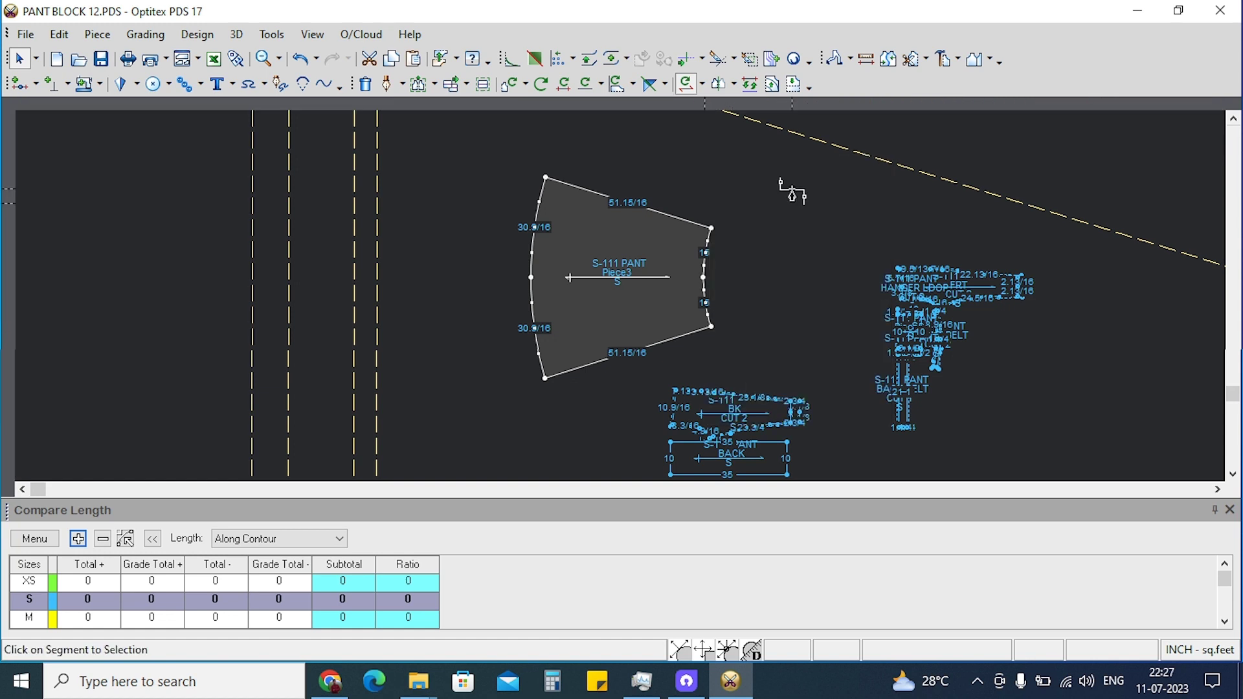
click(606, 195)
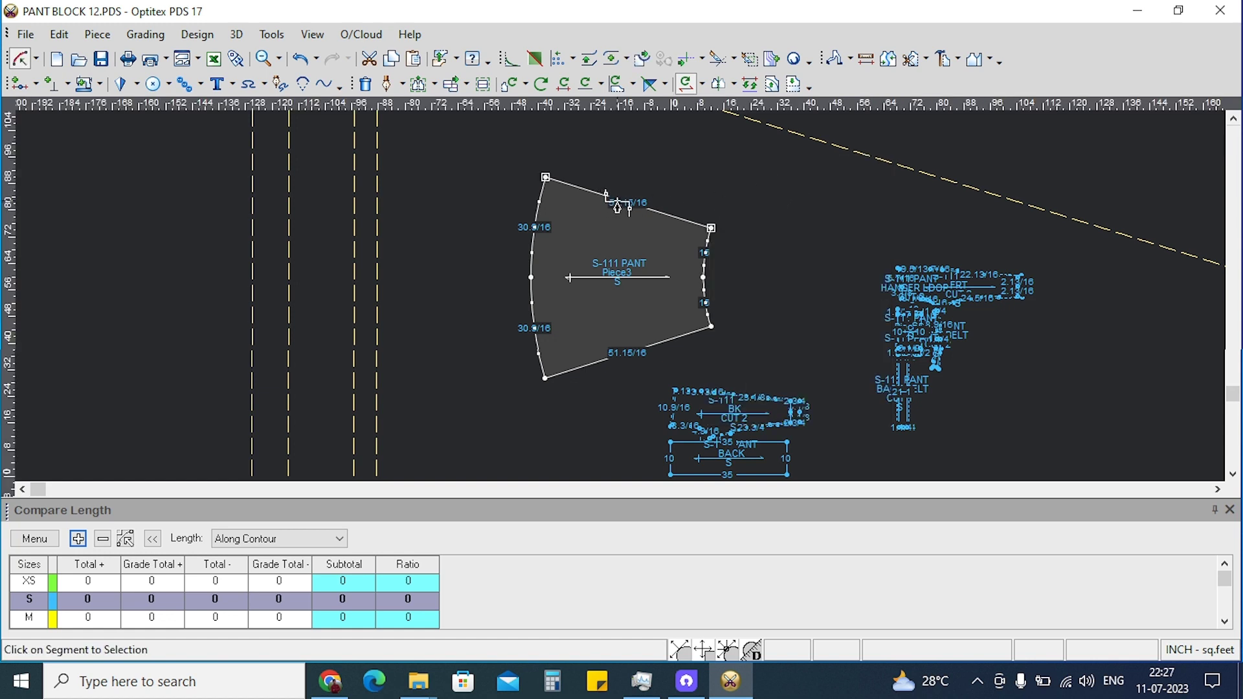
click(93, 36)
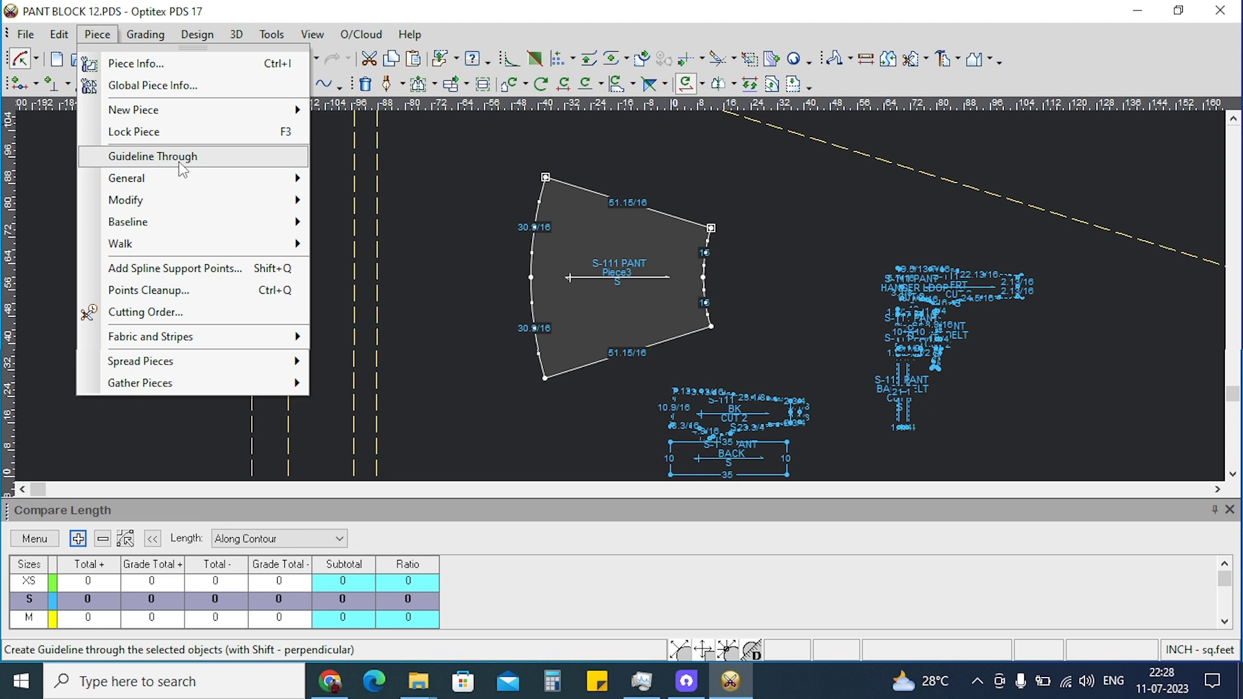
click(179, 161)
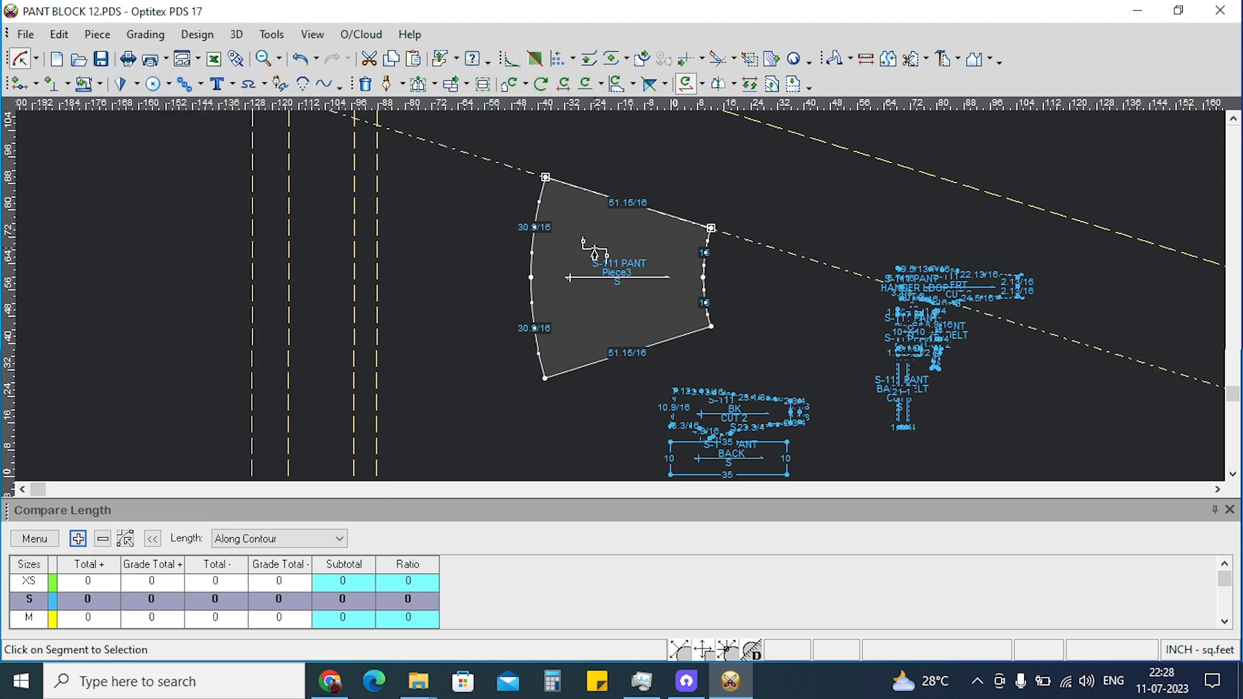
right_click(606, 147)
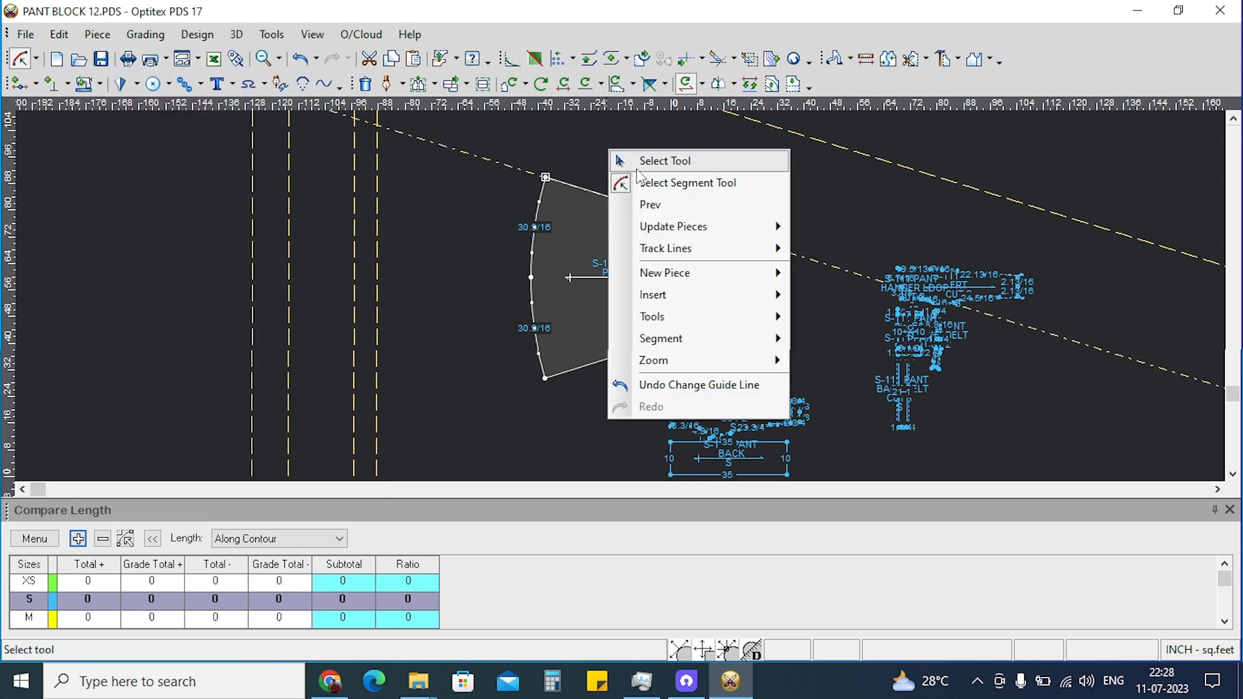
click(643, 171)
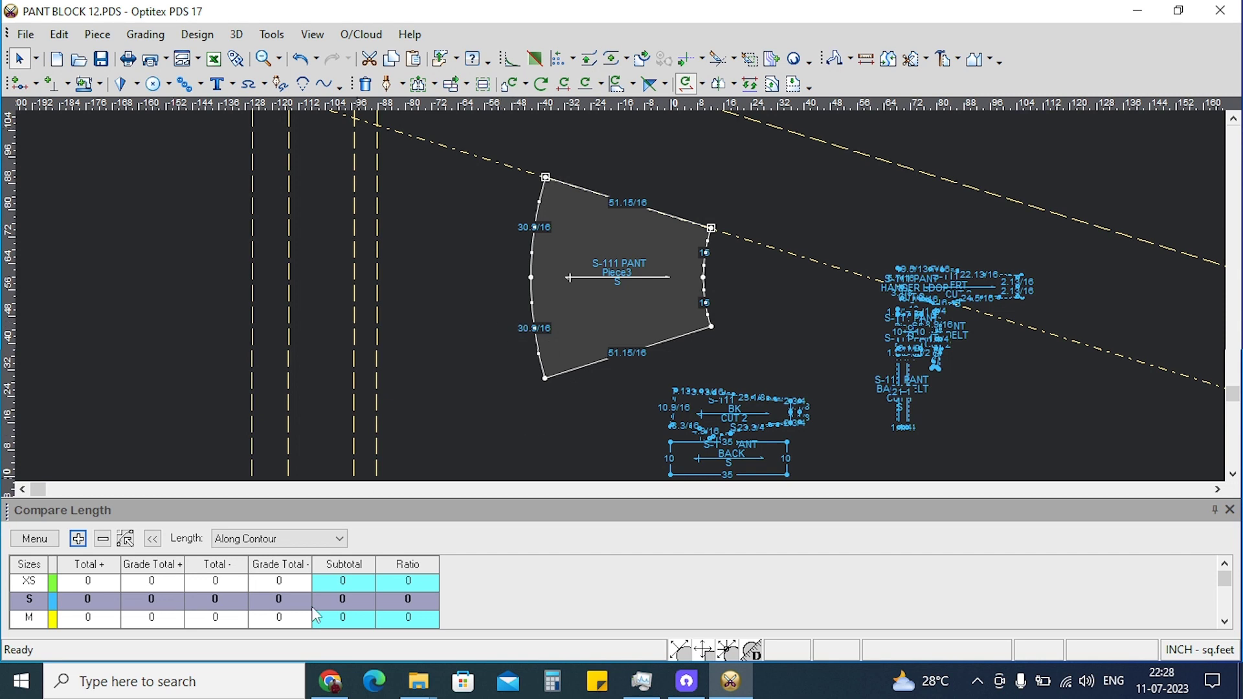
double_click(378, 286)
drag(871, 388, 514, 198)
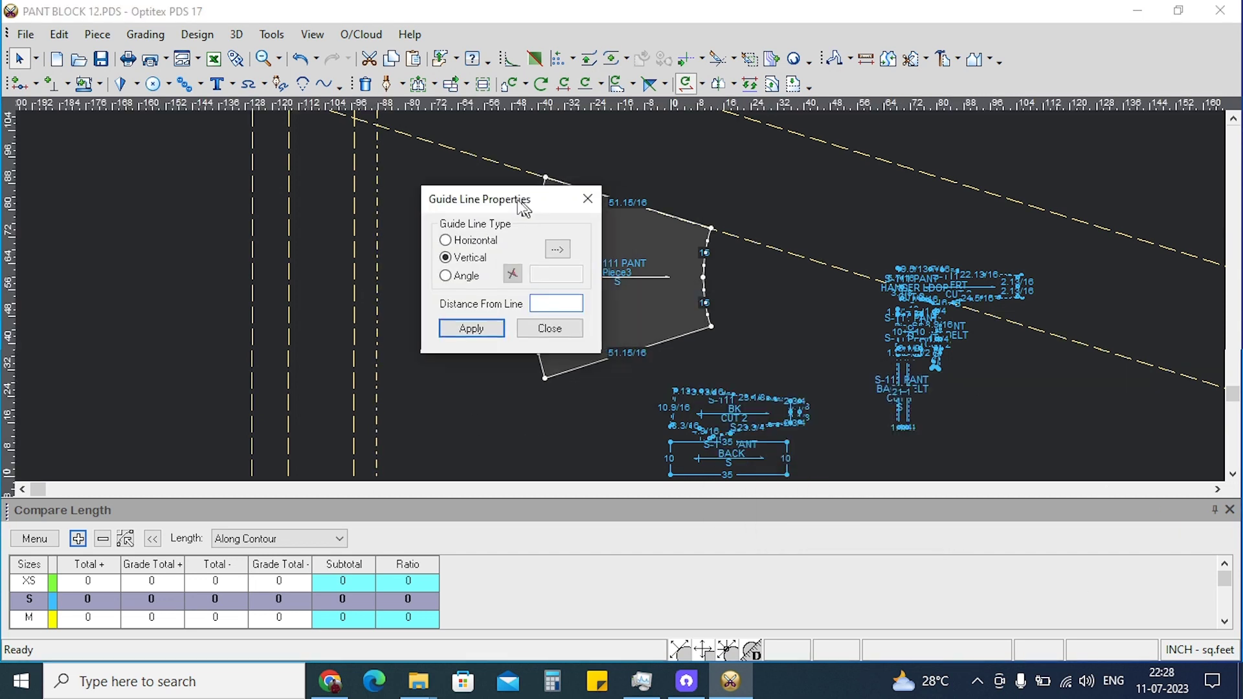
click(557, 325)
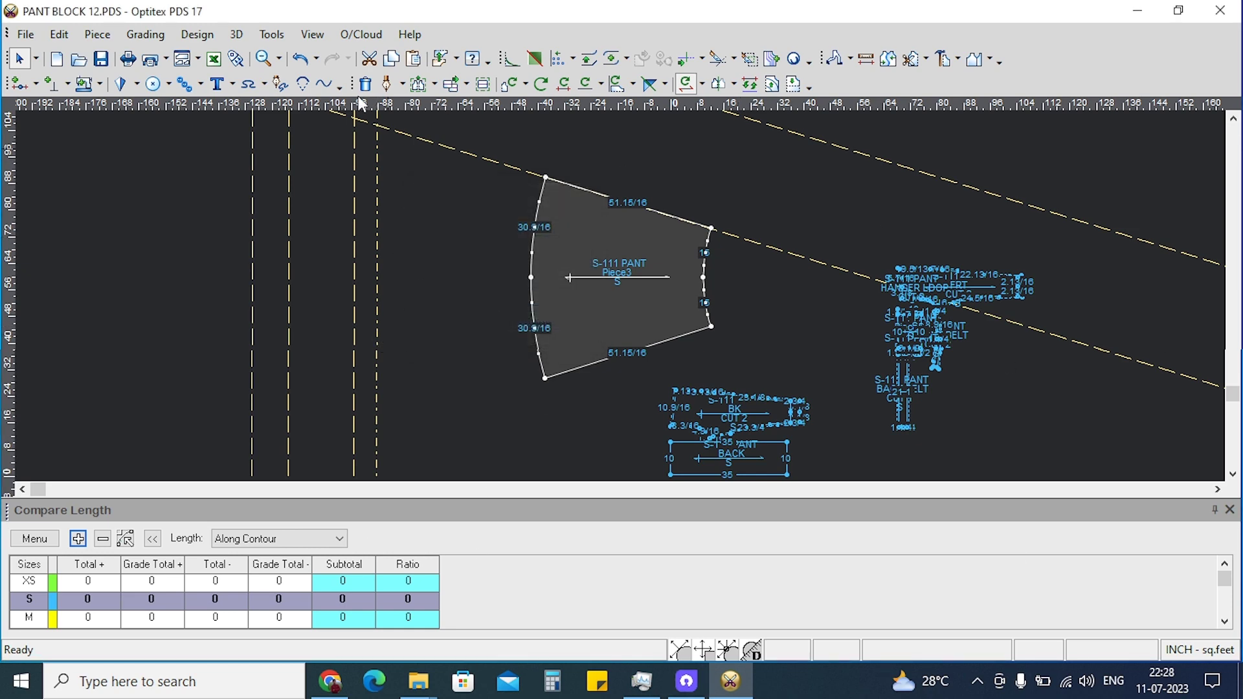
click(310, 38)
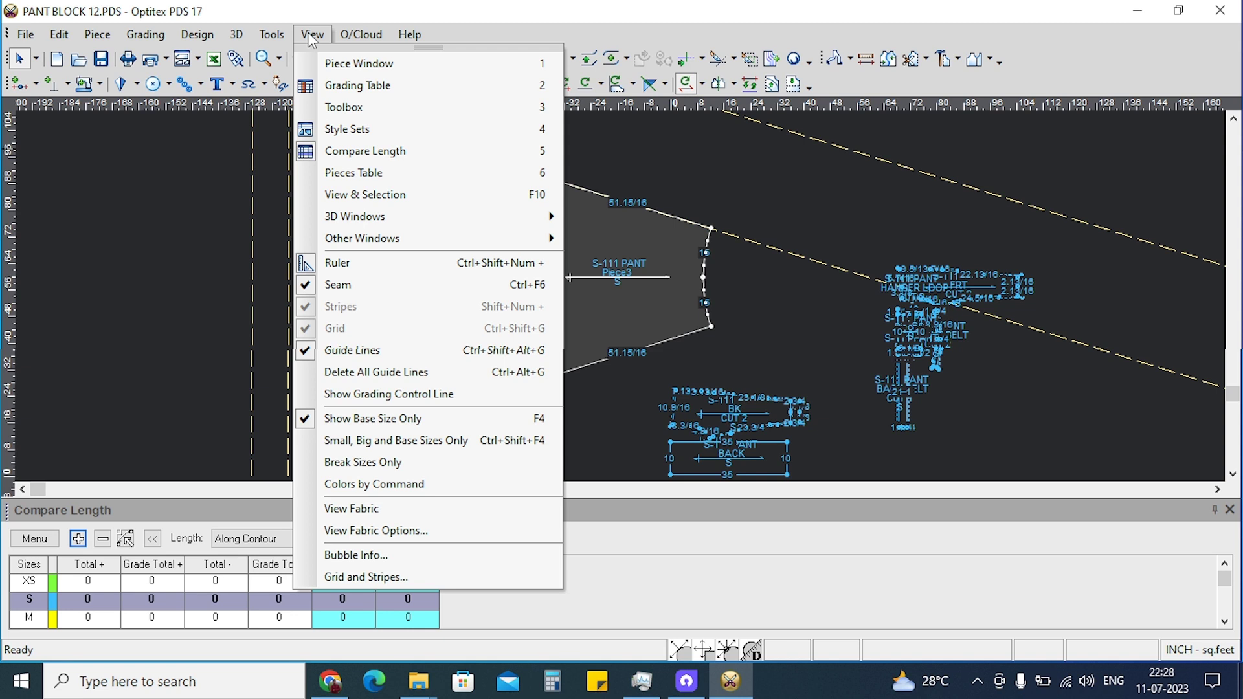
Delete all guide lines and shift the S-111 PANT piece up and to the left.
click(392, 375)
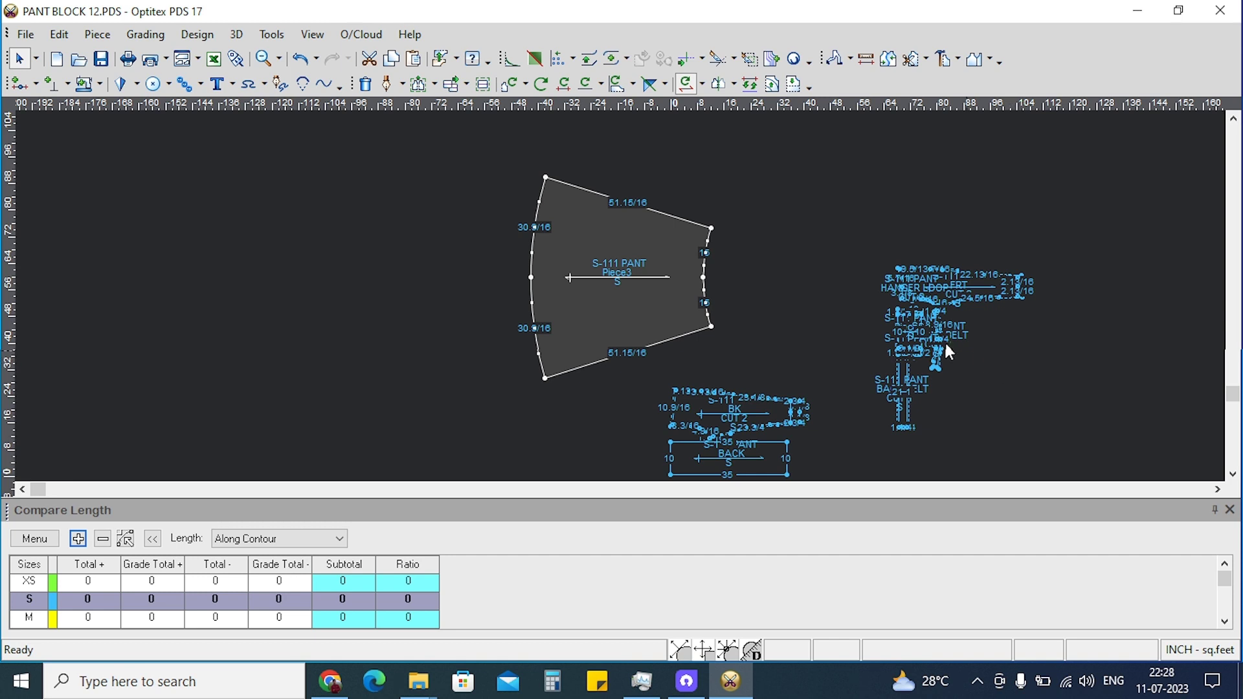
drag(543, 259, 390, 217)
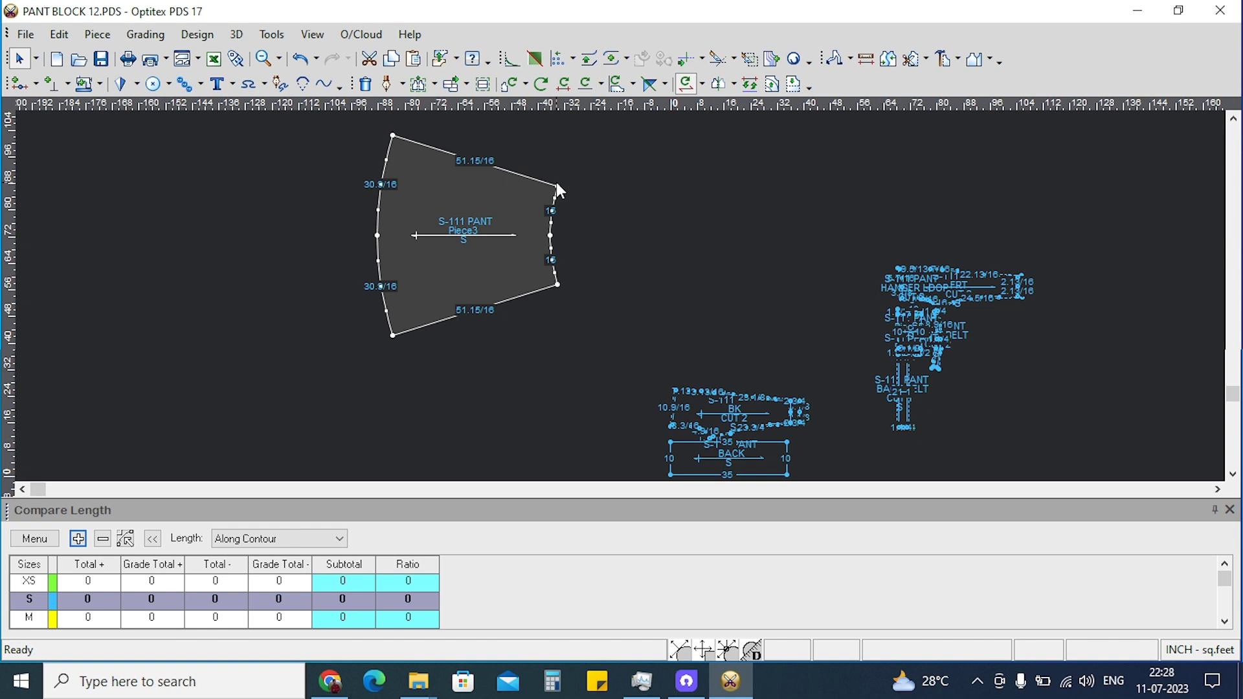
right_click(713, 149)
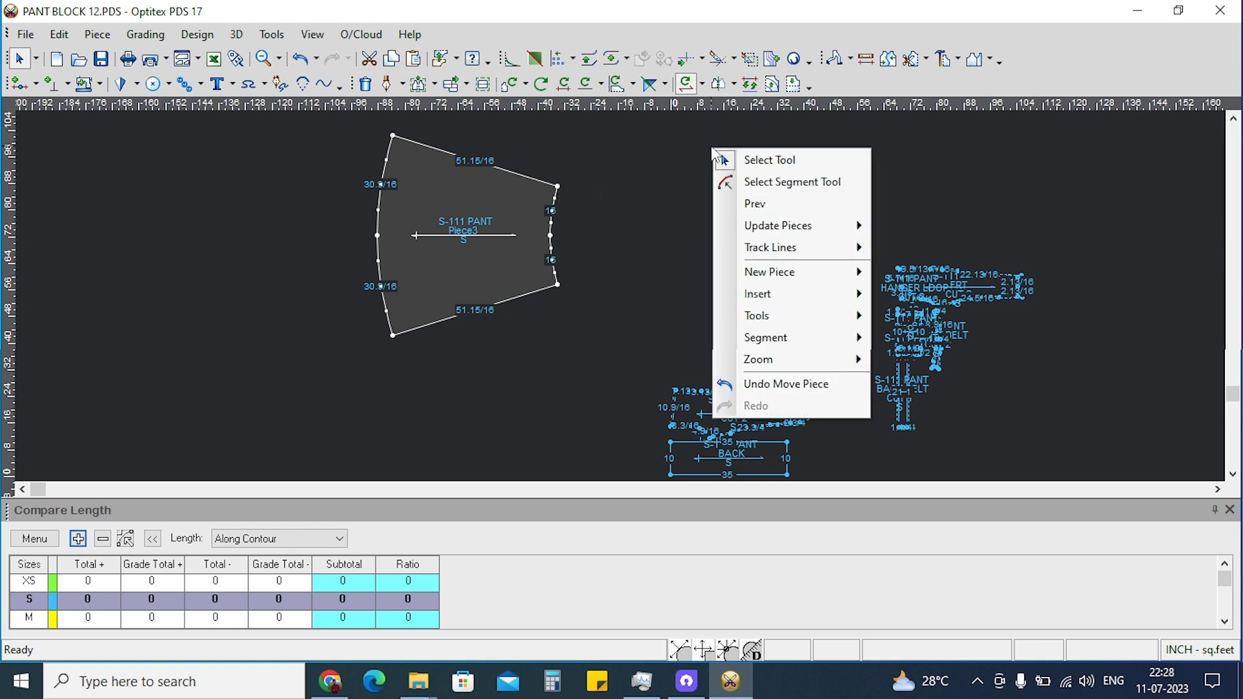
click(737, 159)
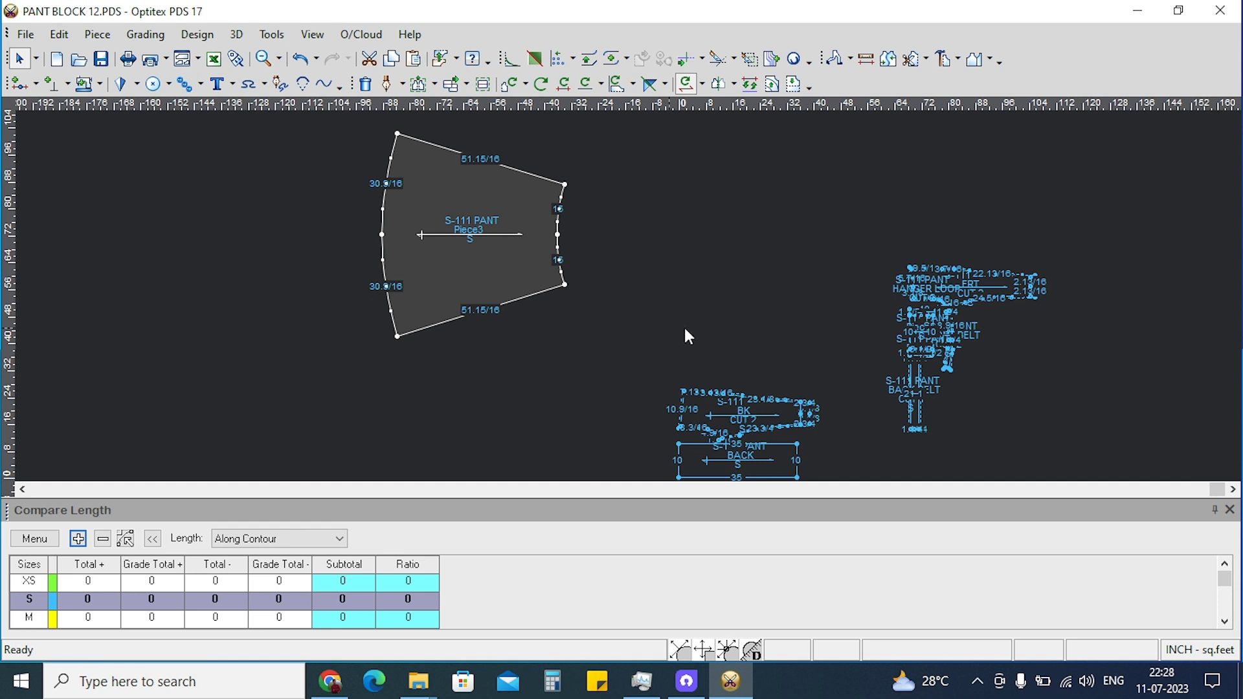
Save PANT BLOCK 12.PDS, open a new untitled file, and close Compare Length.
click(57, 64)
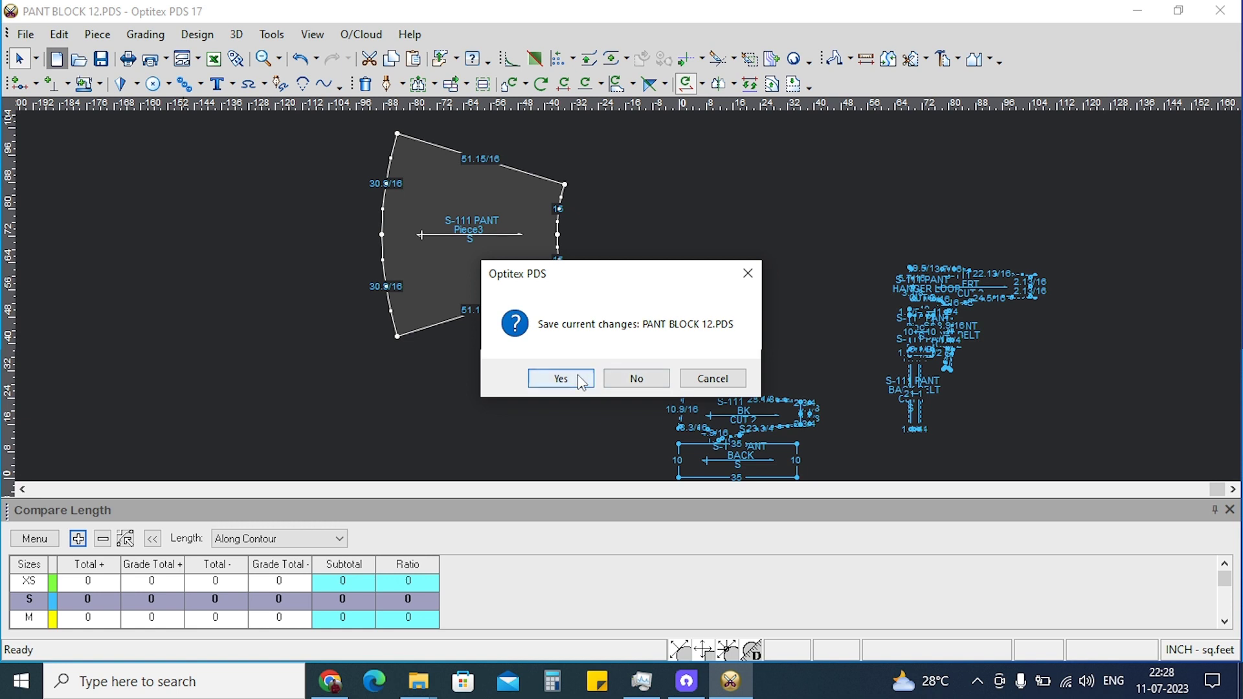
click(581, 381)
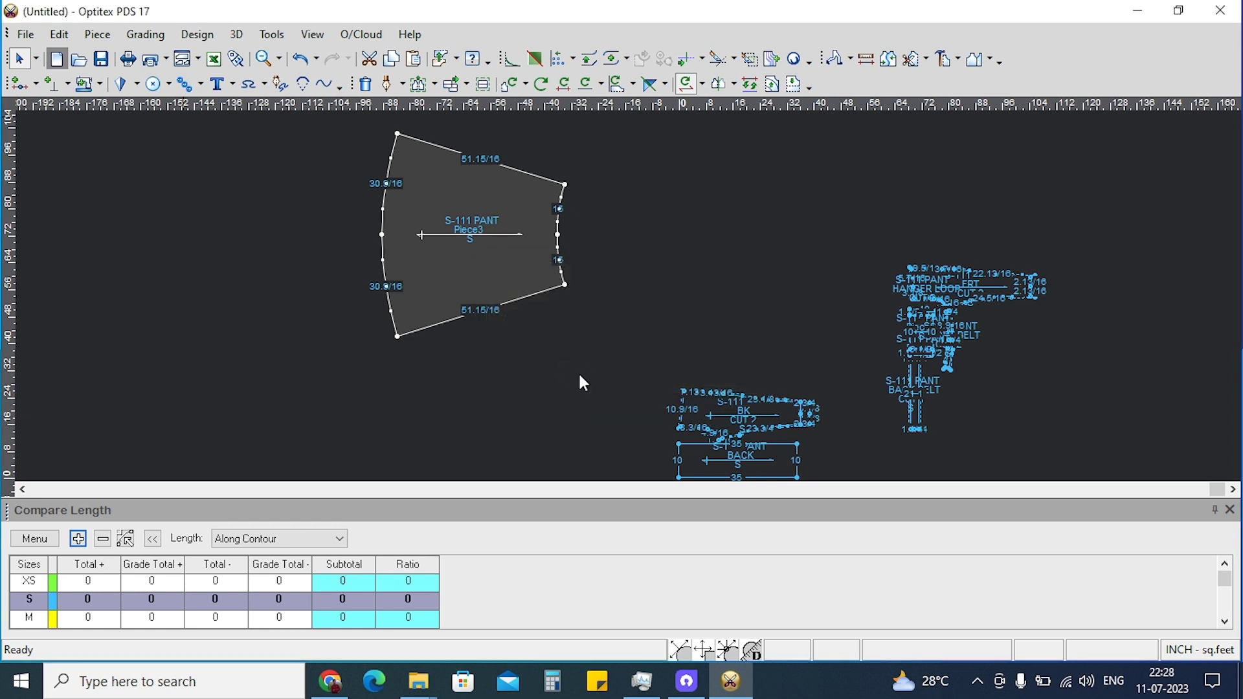
click(1230, 510)
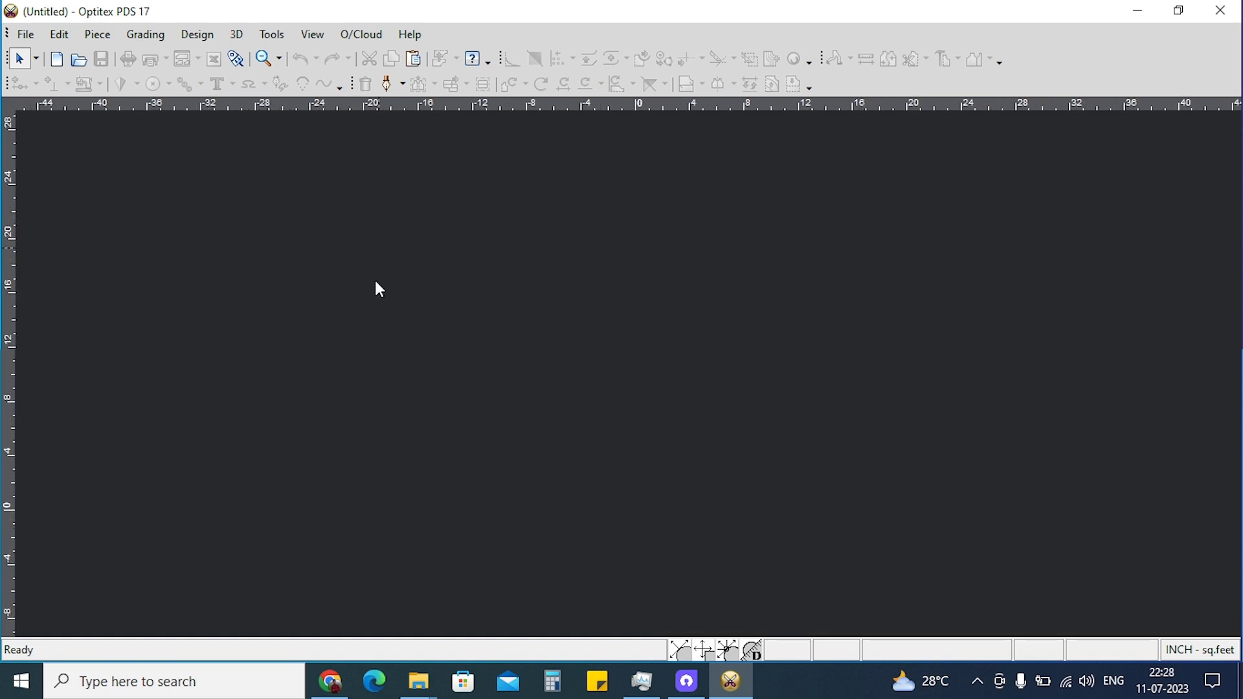
right_click(473, 201)
click(411, 183)
Create a 35 by 10 rectangular piece named ABC.
right_click(518, 215)
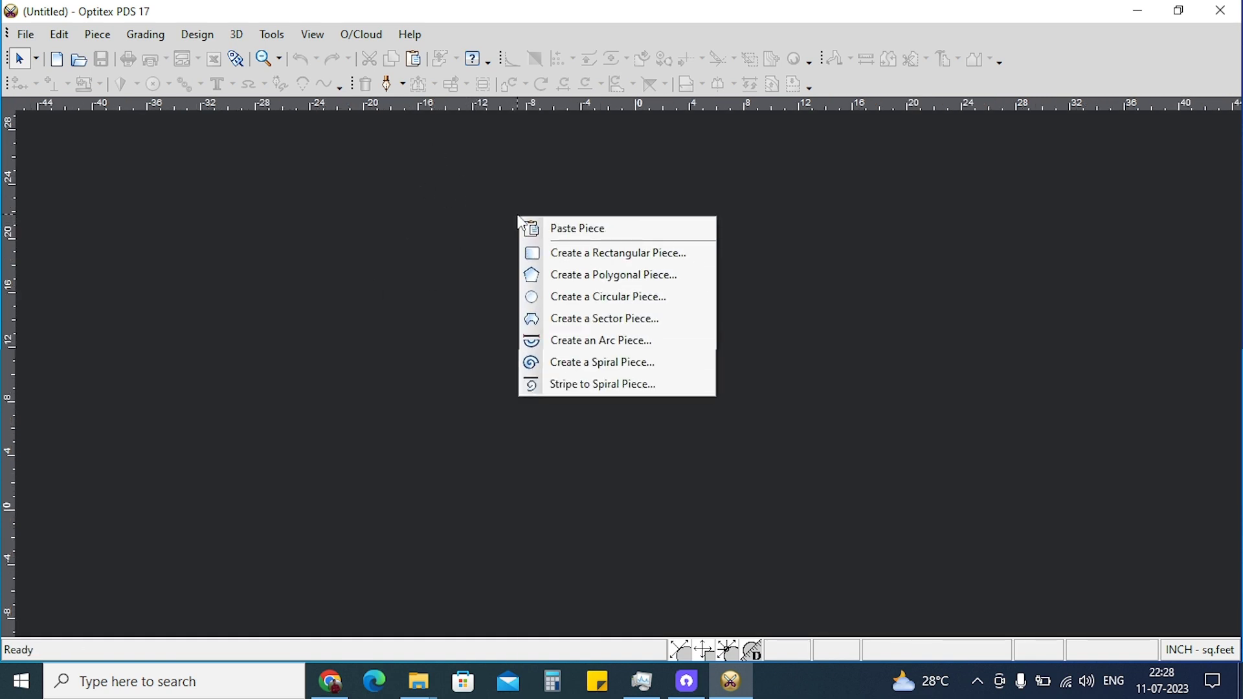
click(612, 257)
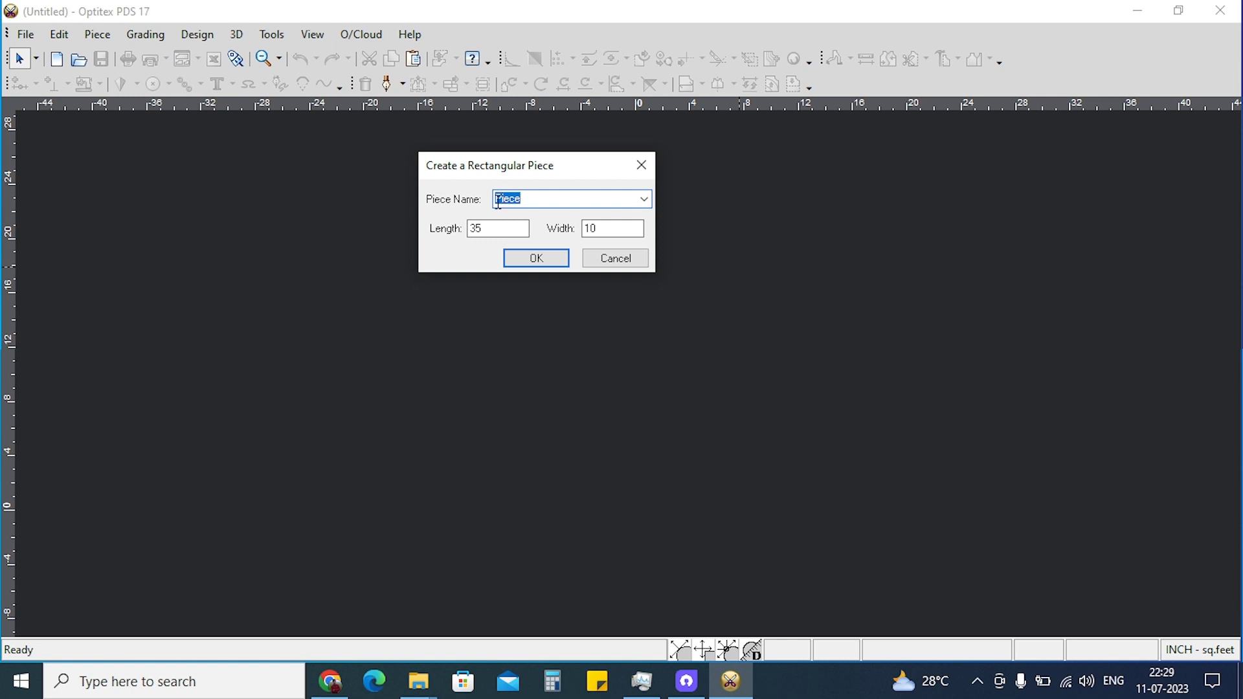
text(ABD)
key(BackSpace)
text(C)
key(Tab)
click(537, 259)
Drag the ABC rectangle toward the upper left of the canvas.
scroll(633, 383, down, 2)
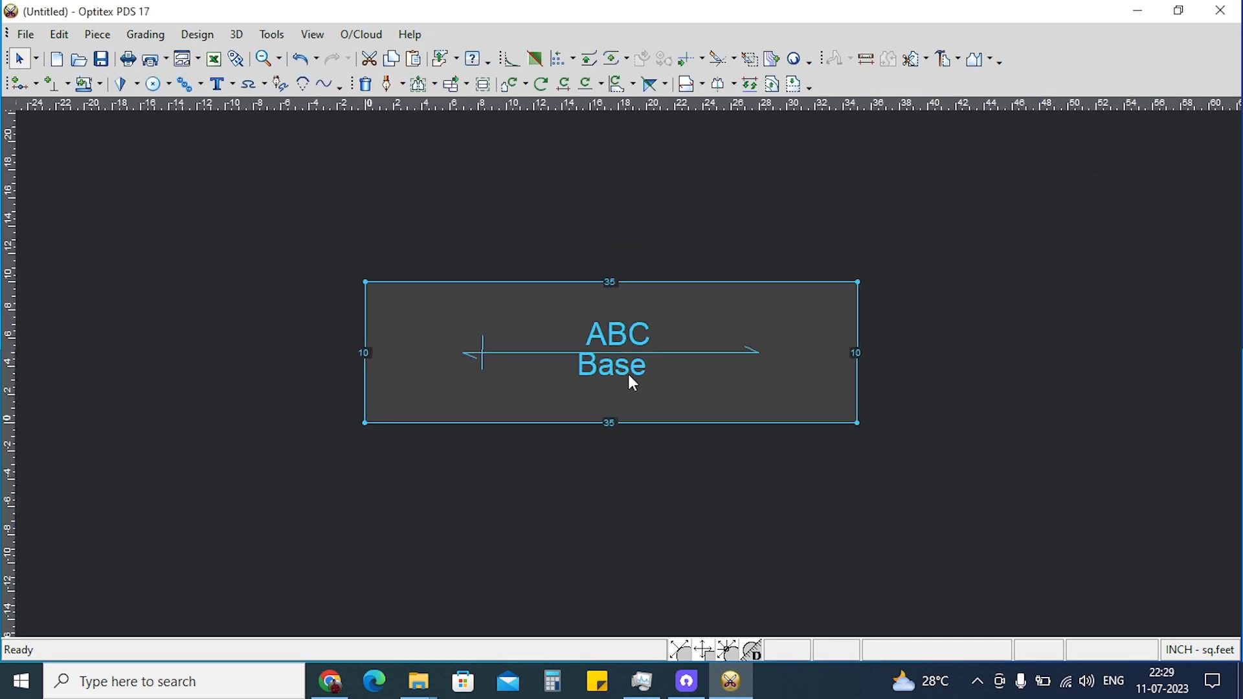
scroll(634, 384, up, 2)
drag(633, 384, 532, 357)
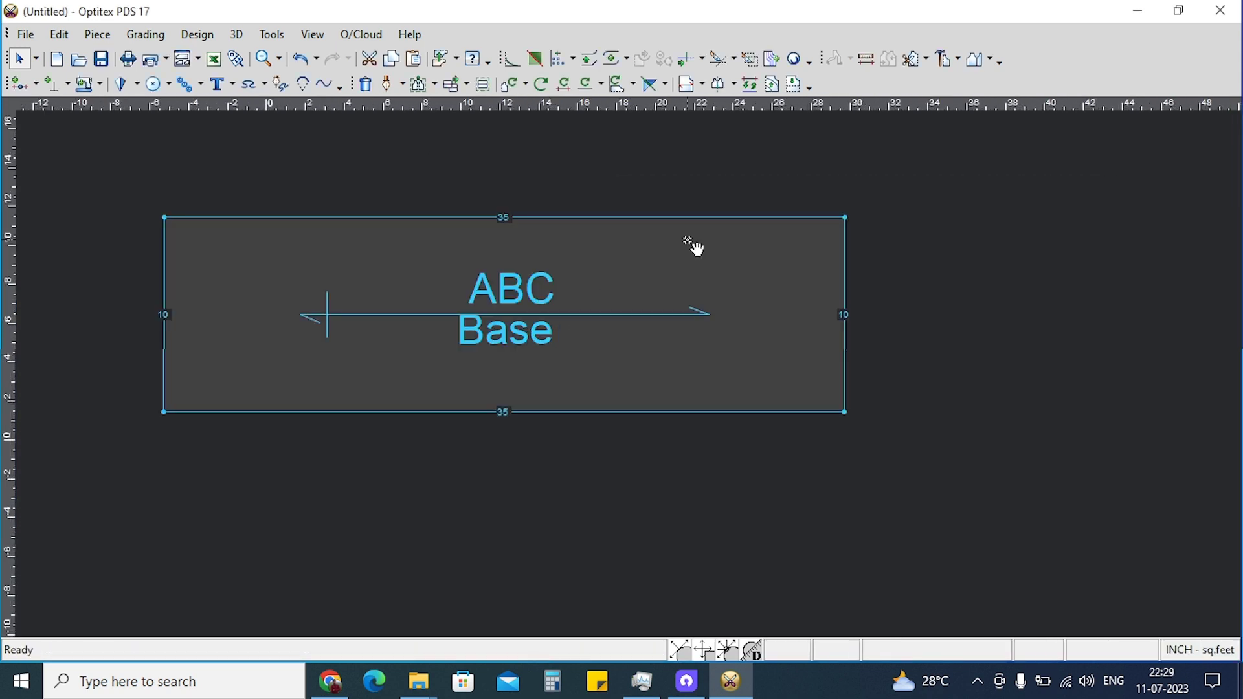
drag(696, 247, 696, 250)
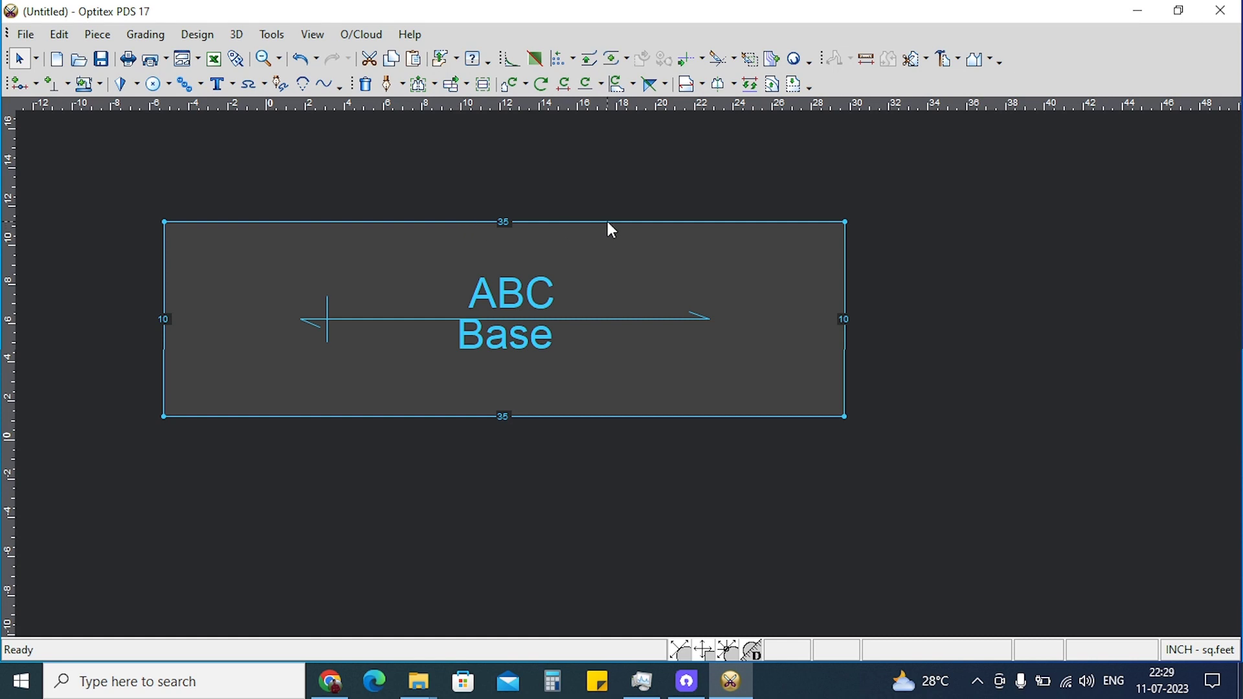
drag(667, 258, 557, 237)
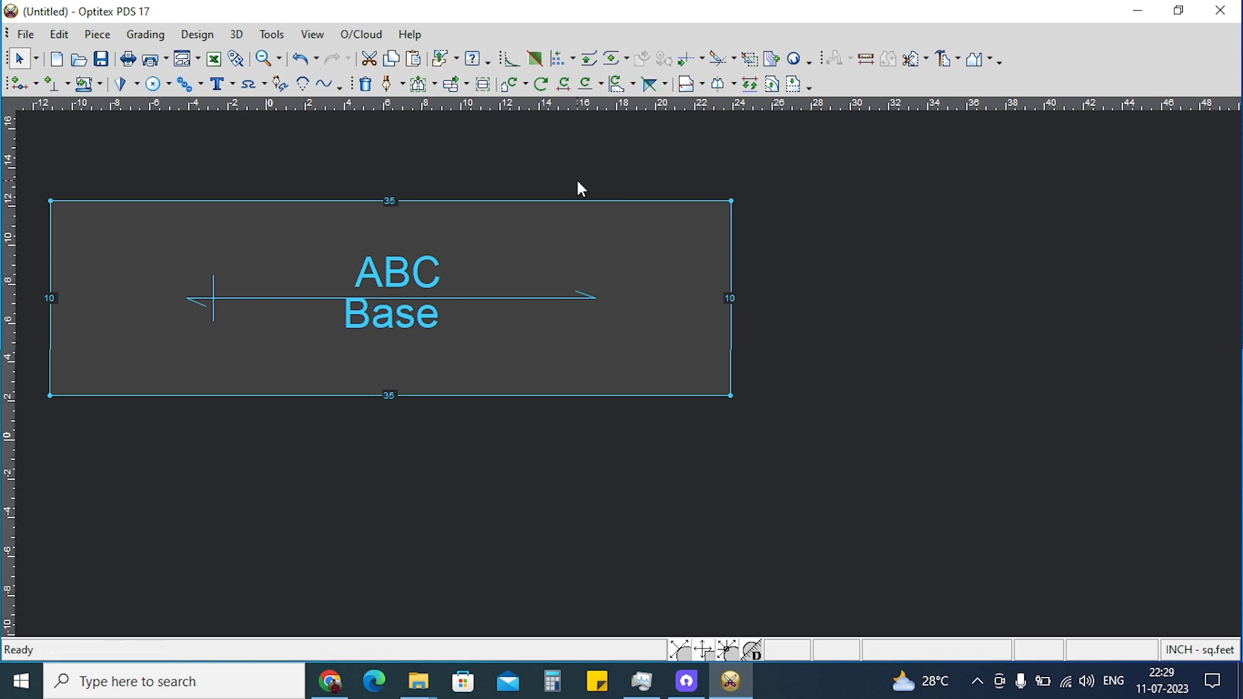
Create a default 32-point circular piece named Piece with radius 7.7/8.
right_click(872, 194)
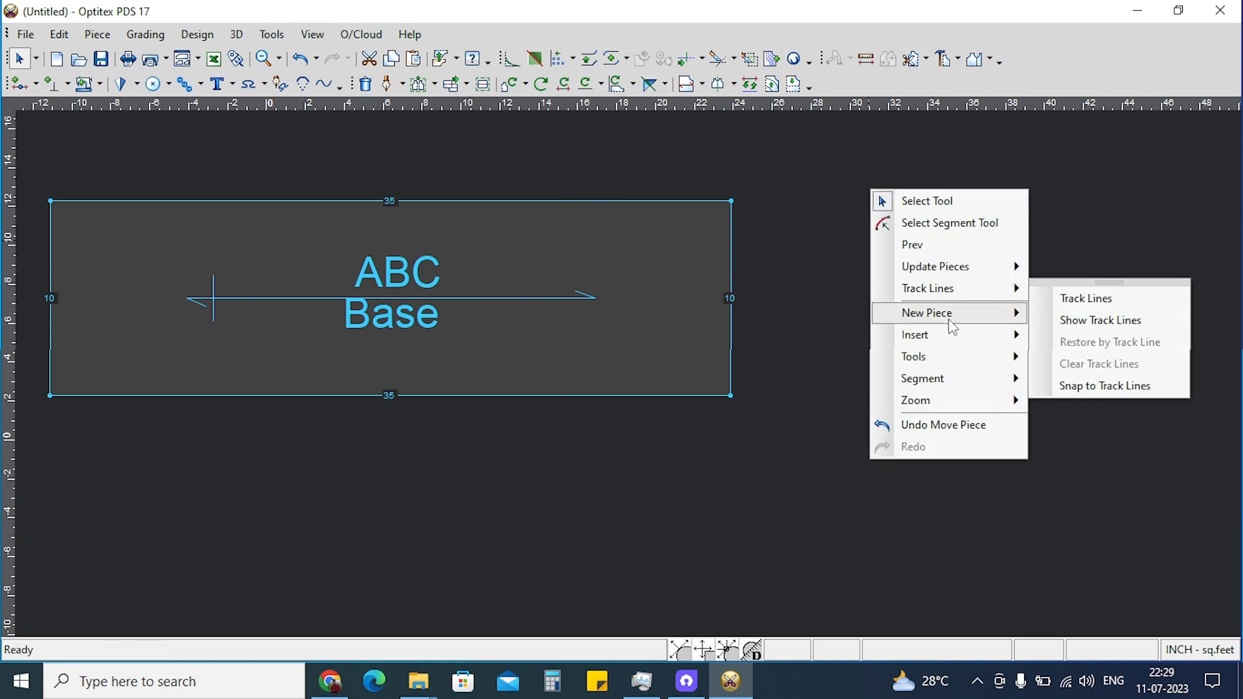
mouse_move(927, 313)
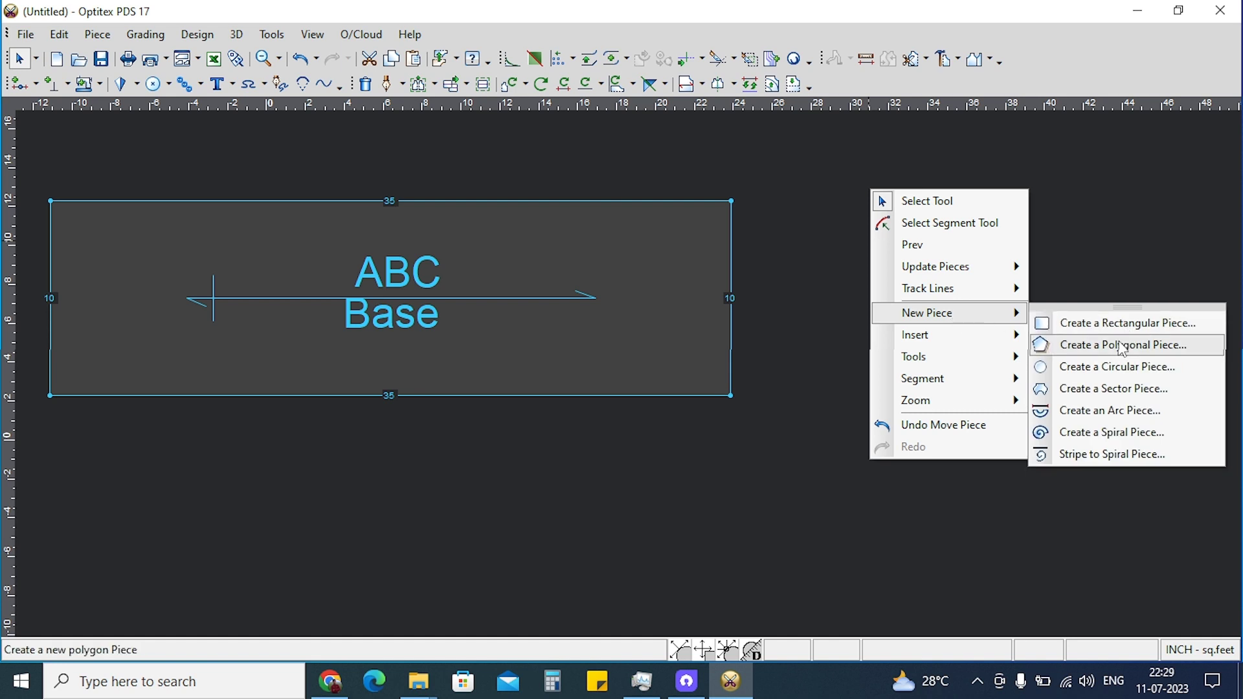
click(1083, 375)
click(229, 387)
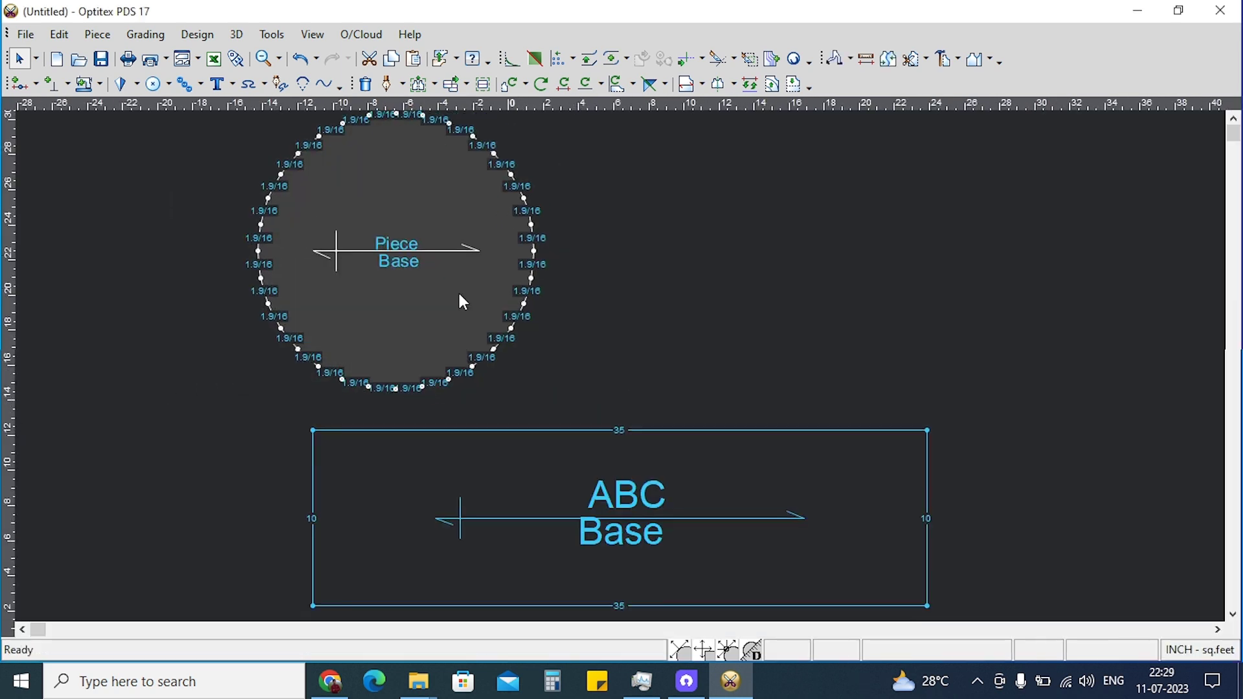
Create arc piece Piece2 with width 50, top length 30 and bottom length 15.
right_click(846, 186)
mouse_move(904, 310)
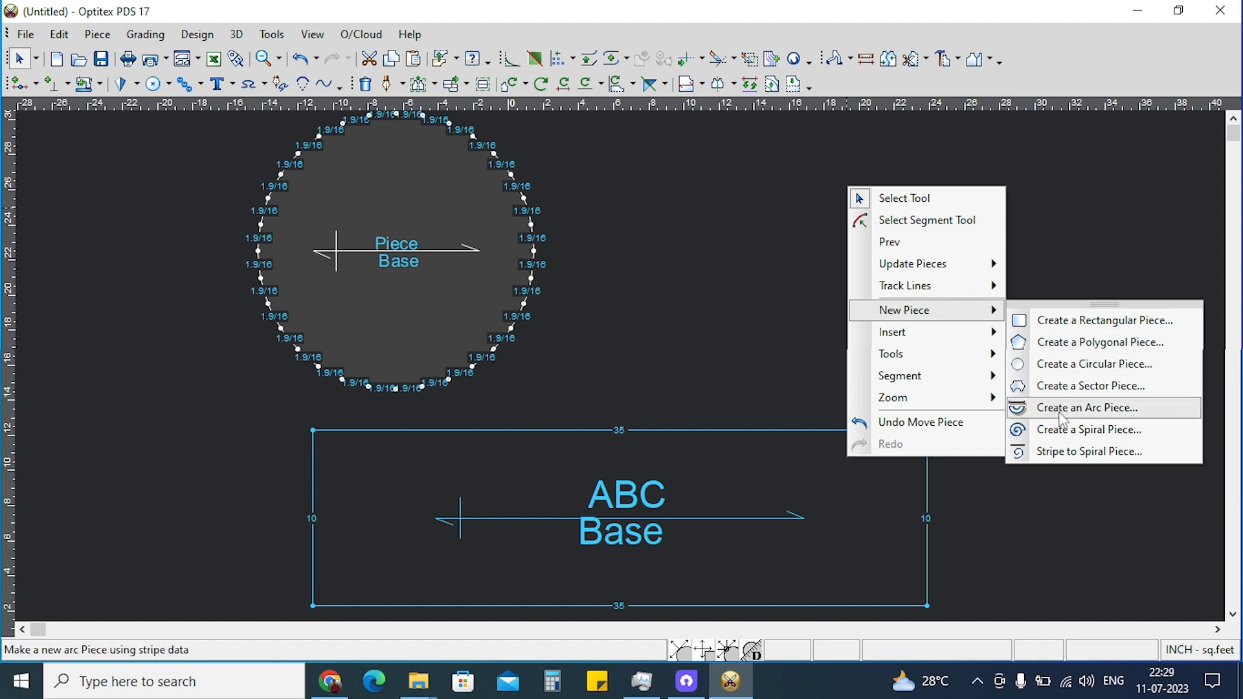
click(1108, 412)
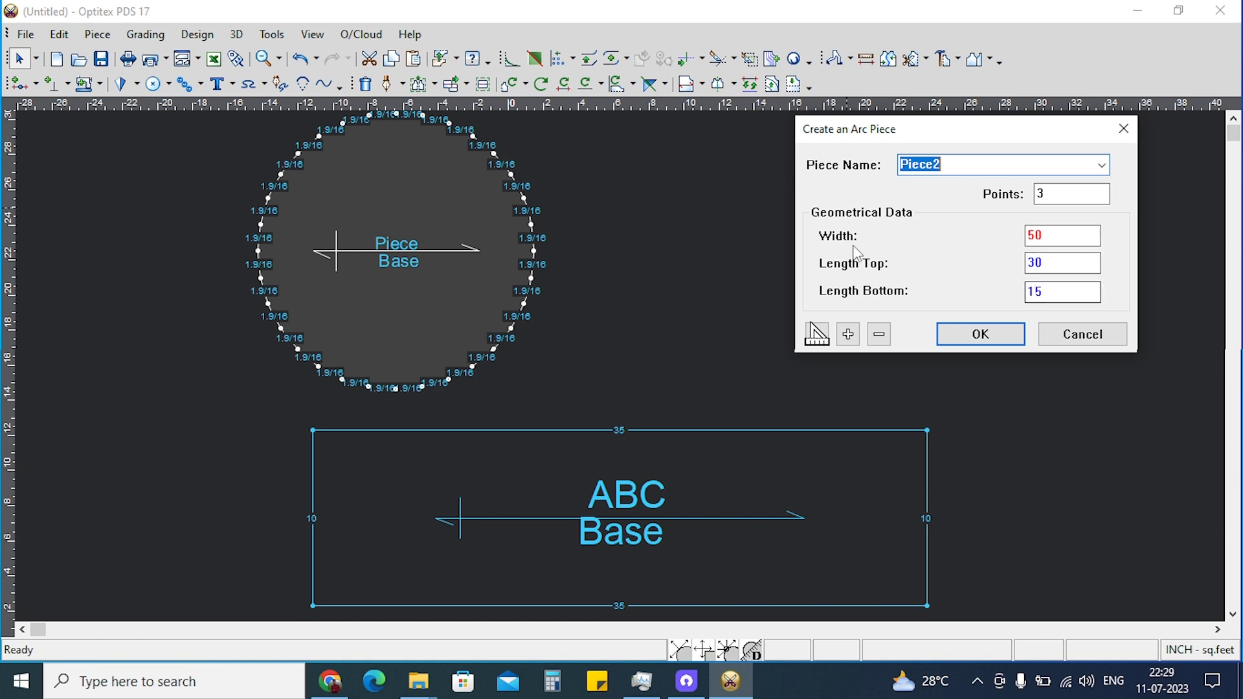
double_click(1033, 233)
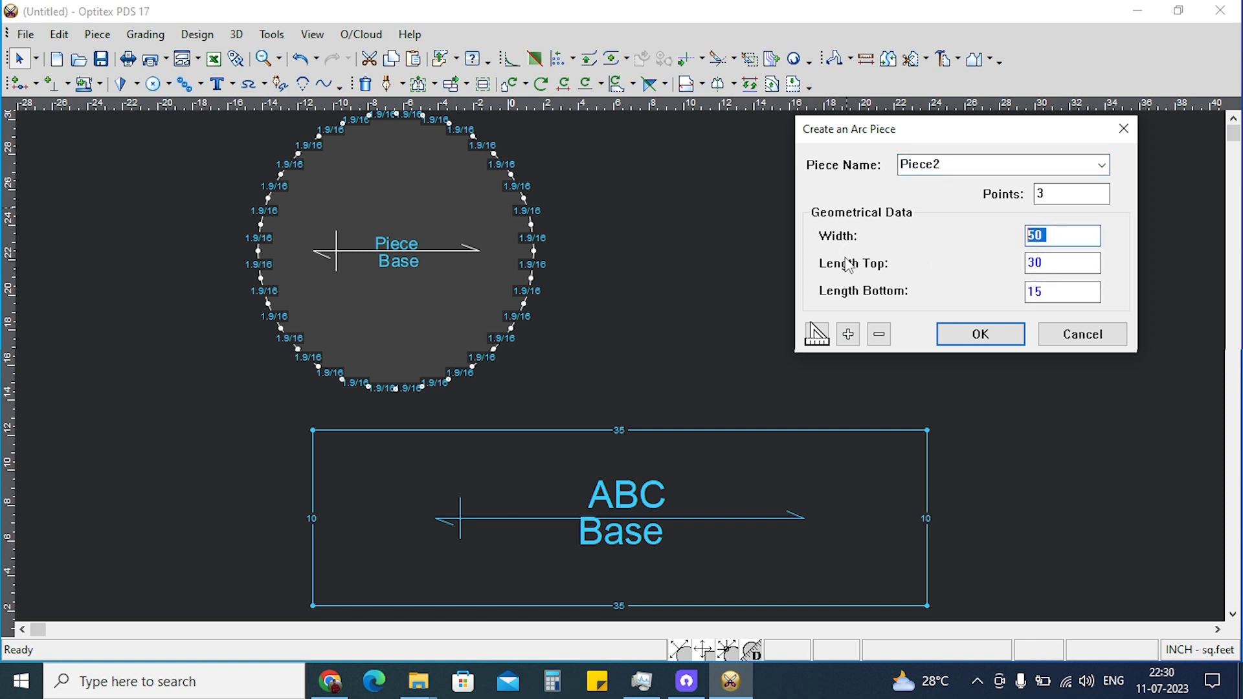
double_click(1044, 262)
double_click(1061, 295)
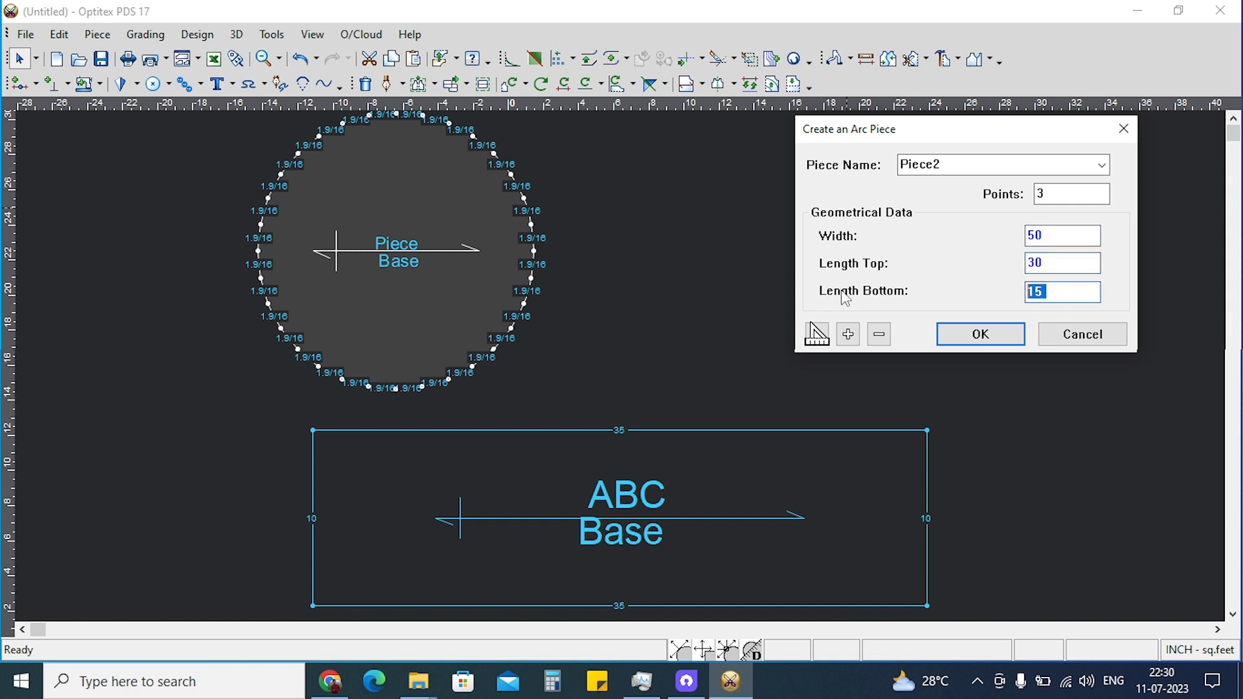
click(989, 336)
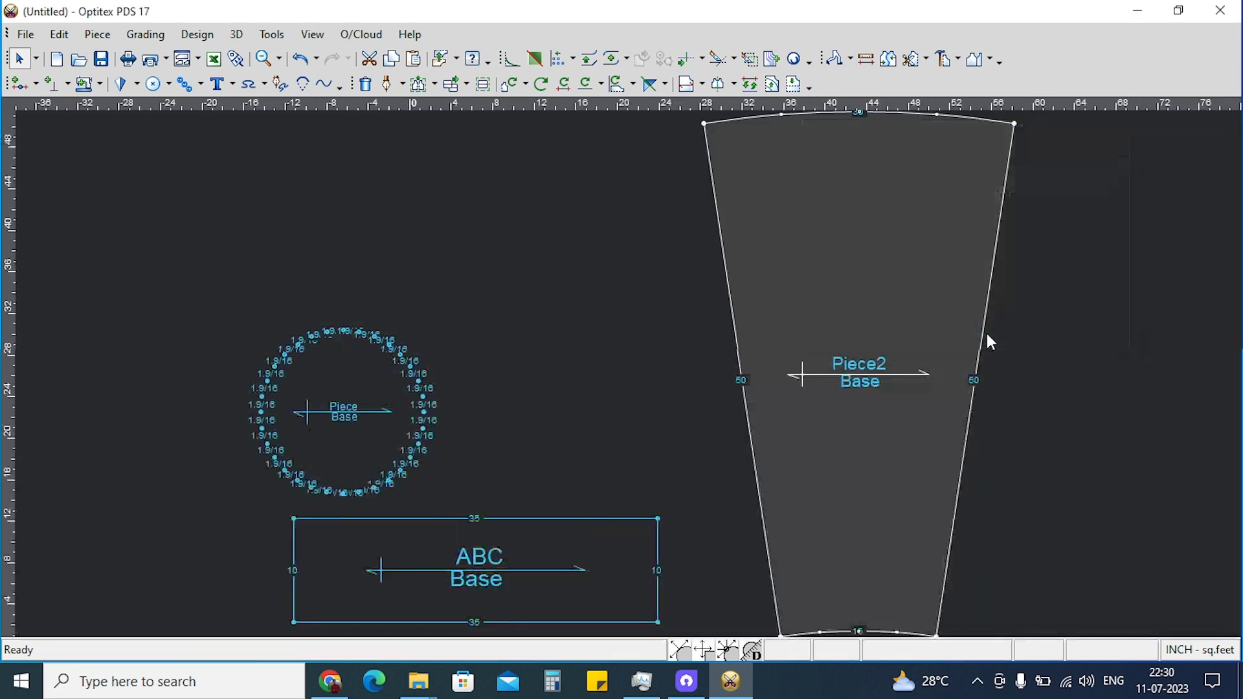
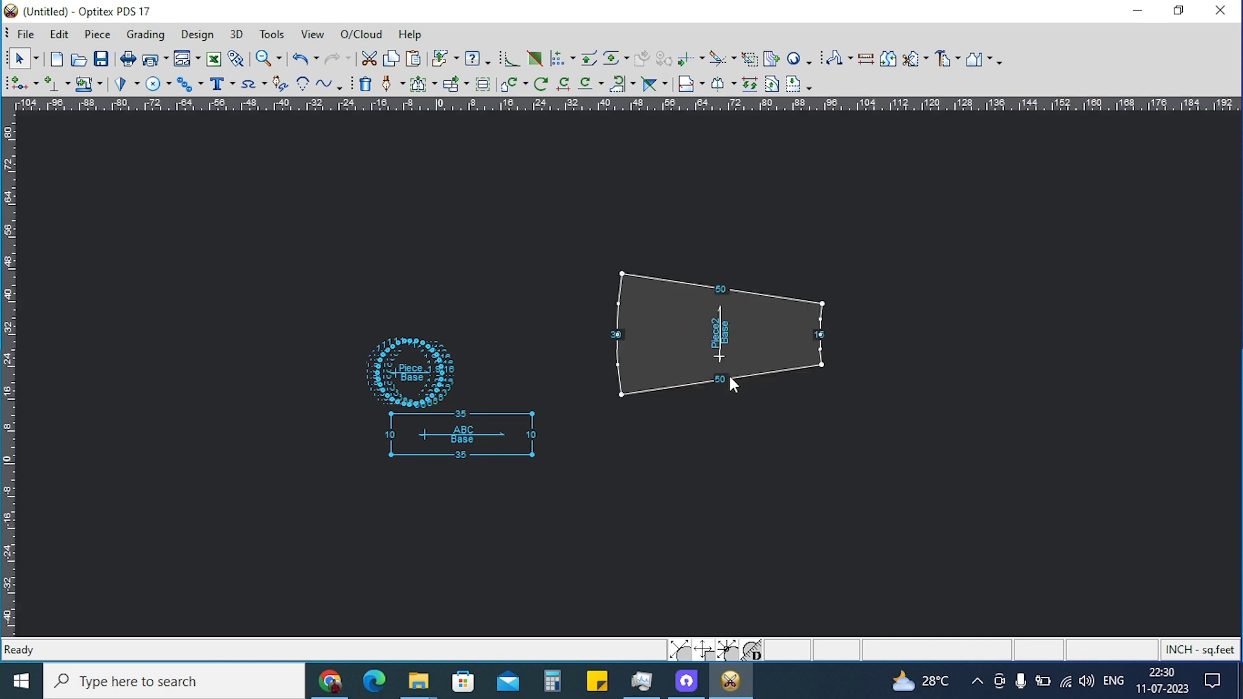
Rotate the trapezoid upside down and create spiral Piece3 with the default settings.
click(620, 88)
click(620, 88)
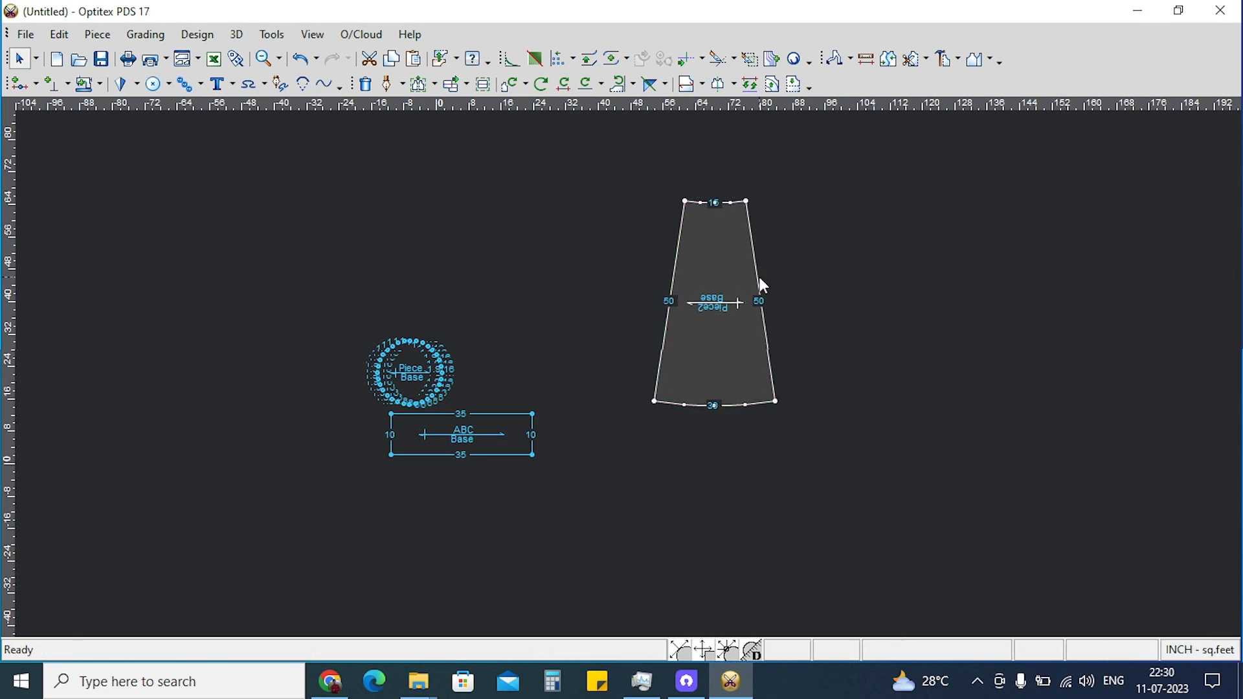
right_click(814, 174)
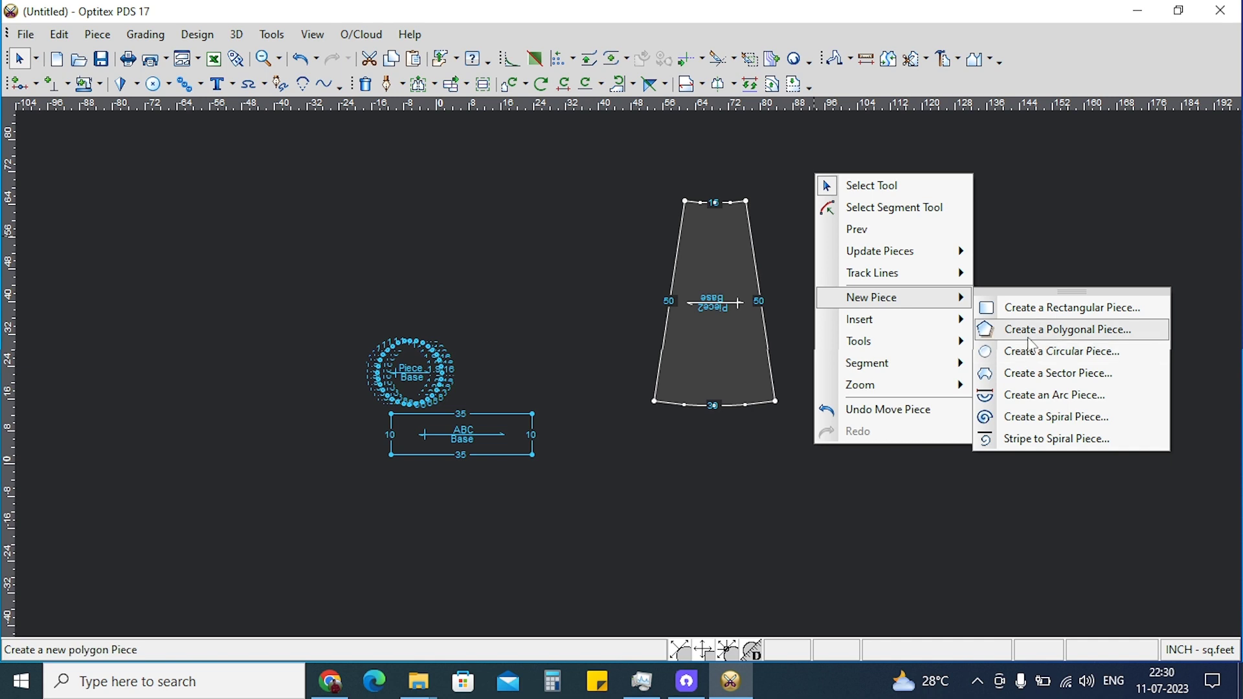
mouse_move(871, 297)
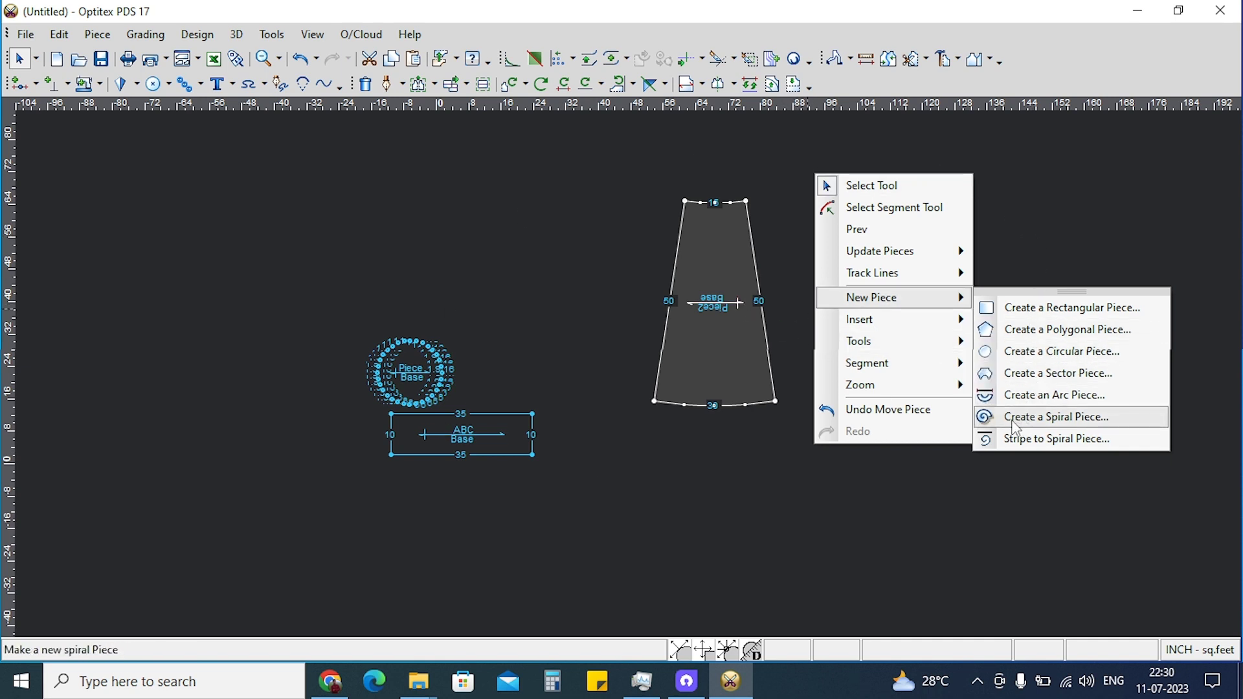
click(1035, 423)
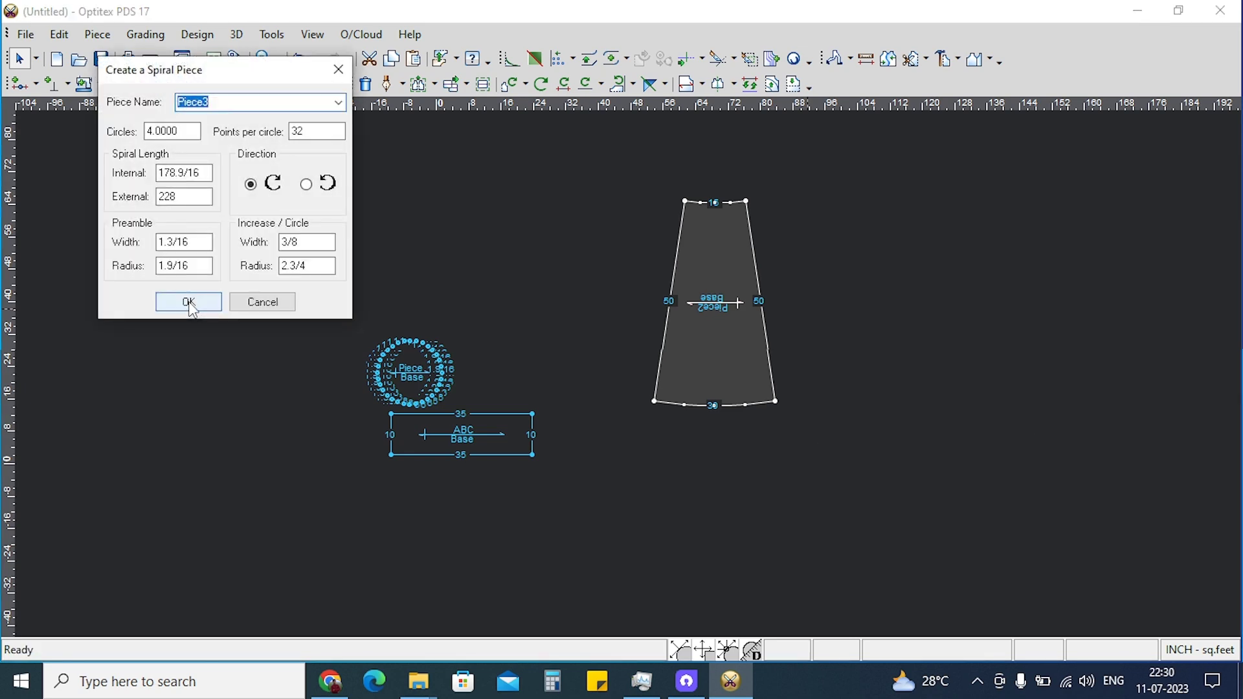
click(189, 302)
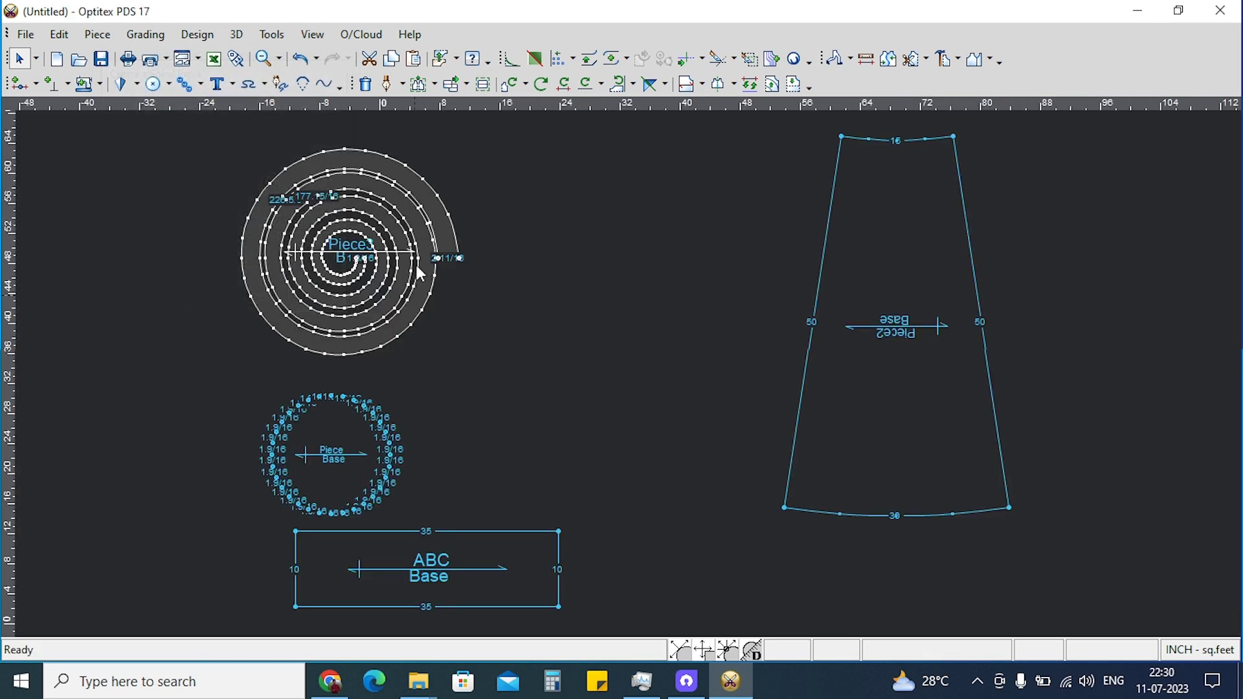
Move spiral Piece3 above the circle and rectangle, then zoom out.
scroll(401, 259, up, 2)
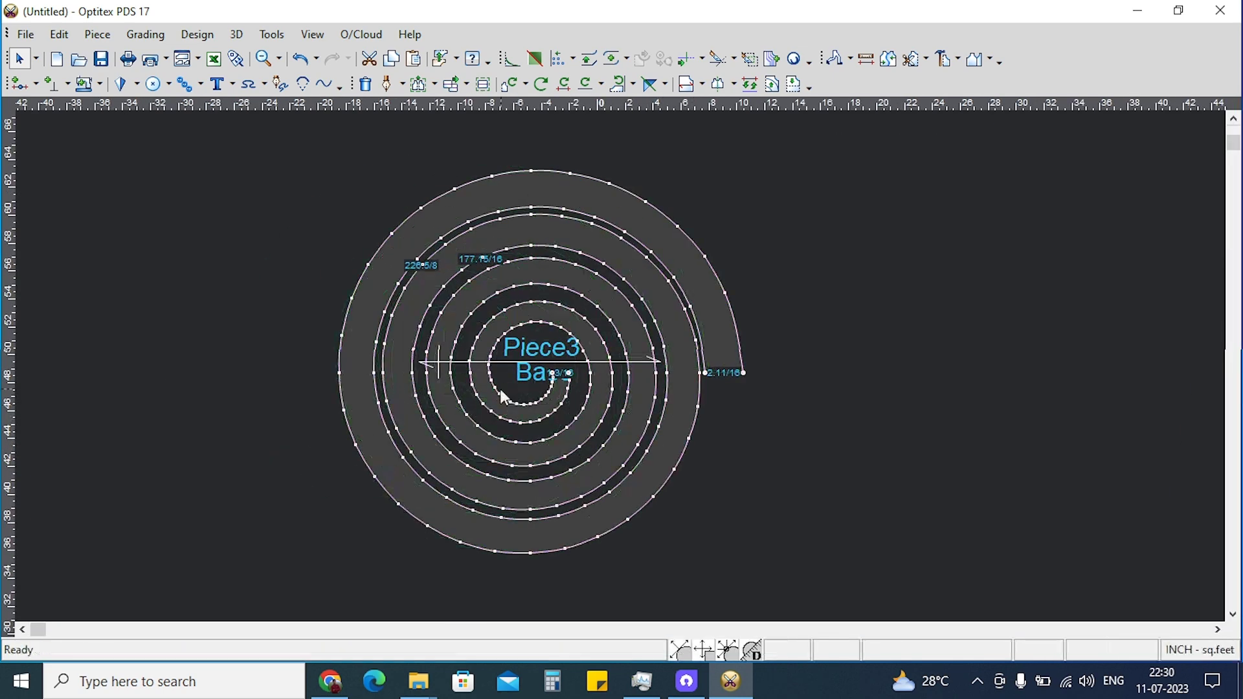
drag(503, 396, 412, 385)
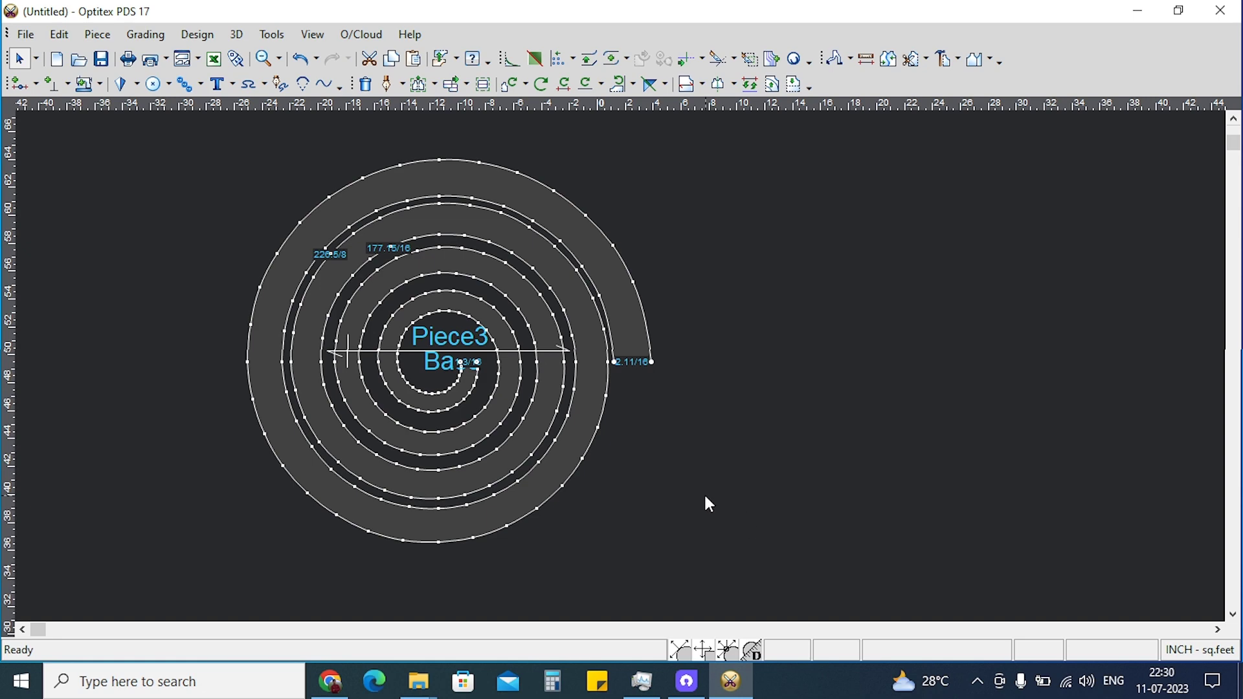
scroll(622, 372, down, 1)
scroll(685, 397, down, 3)
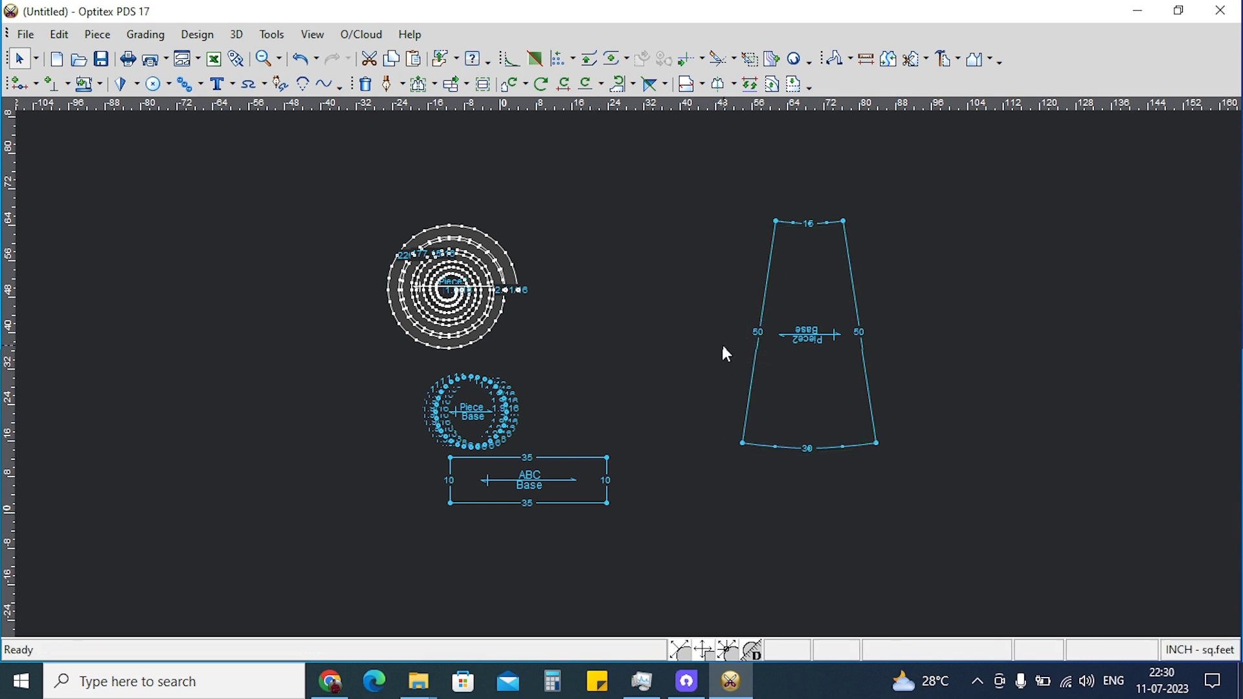
drag(756, 341, 710, 348)
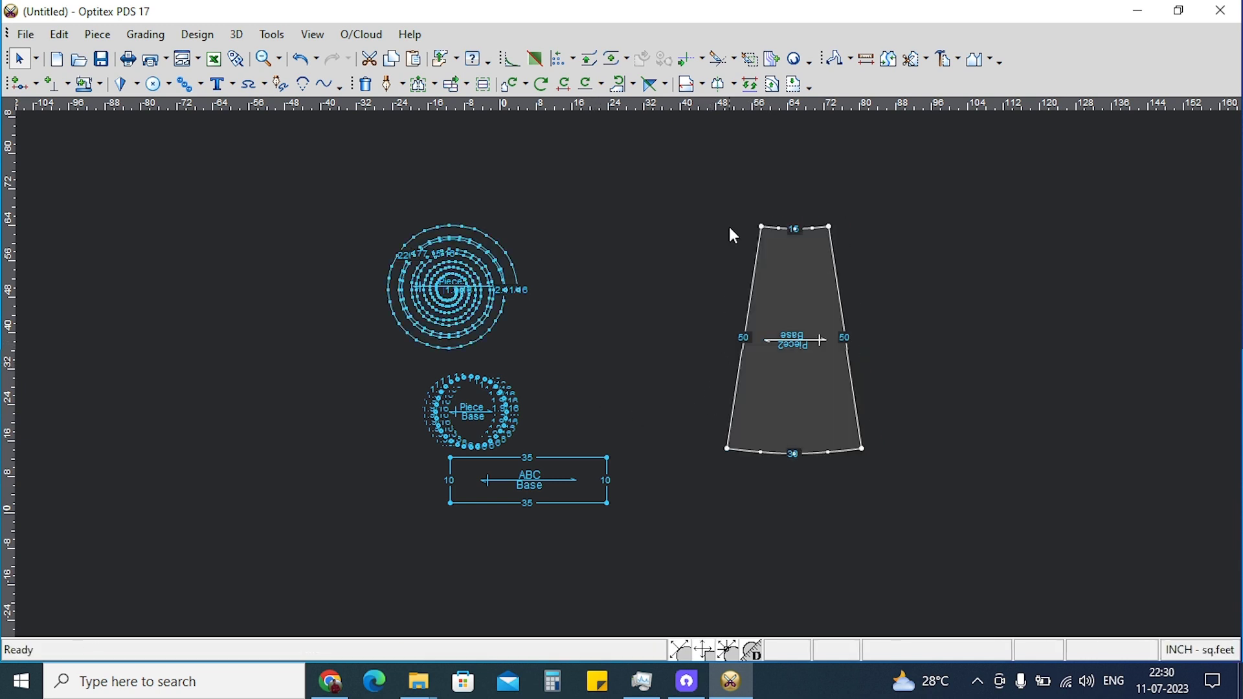
right_click(709, 175)
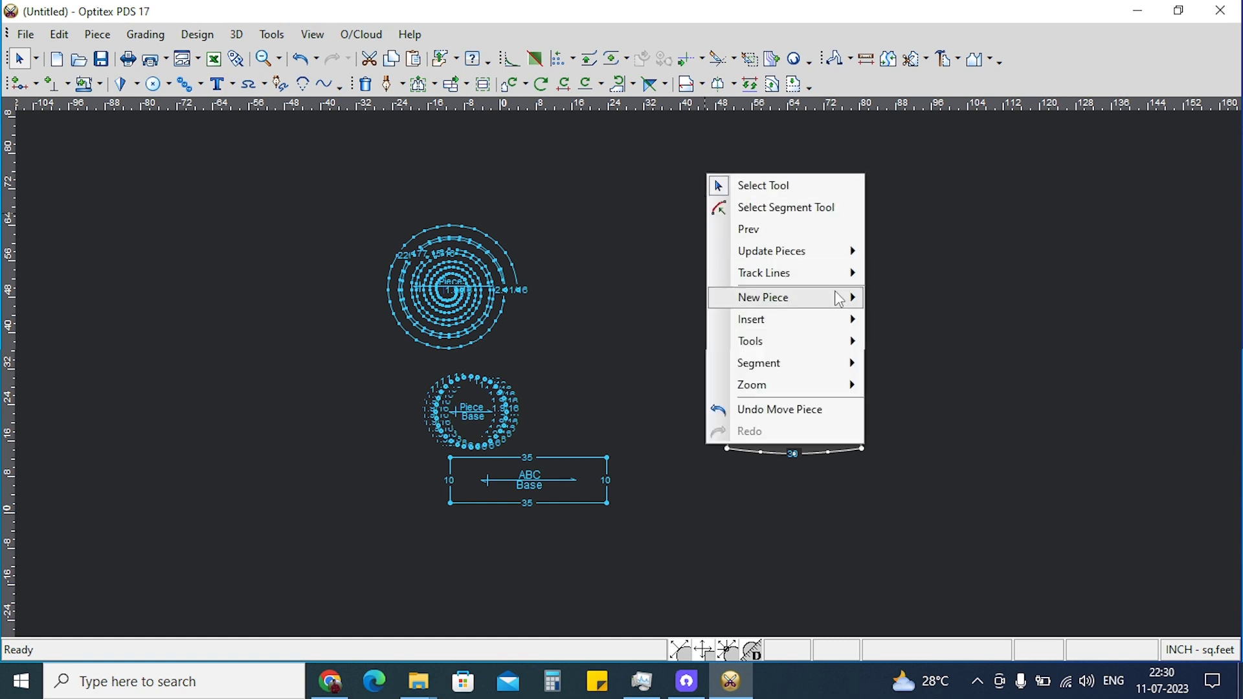
mouse_move(777, 297)
click(949, 310)
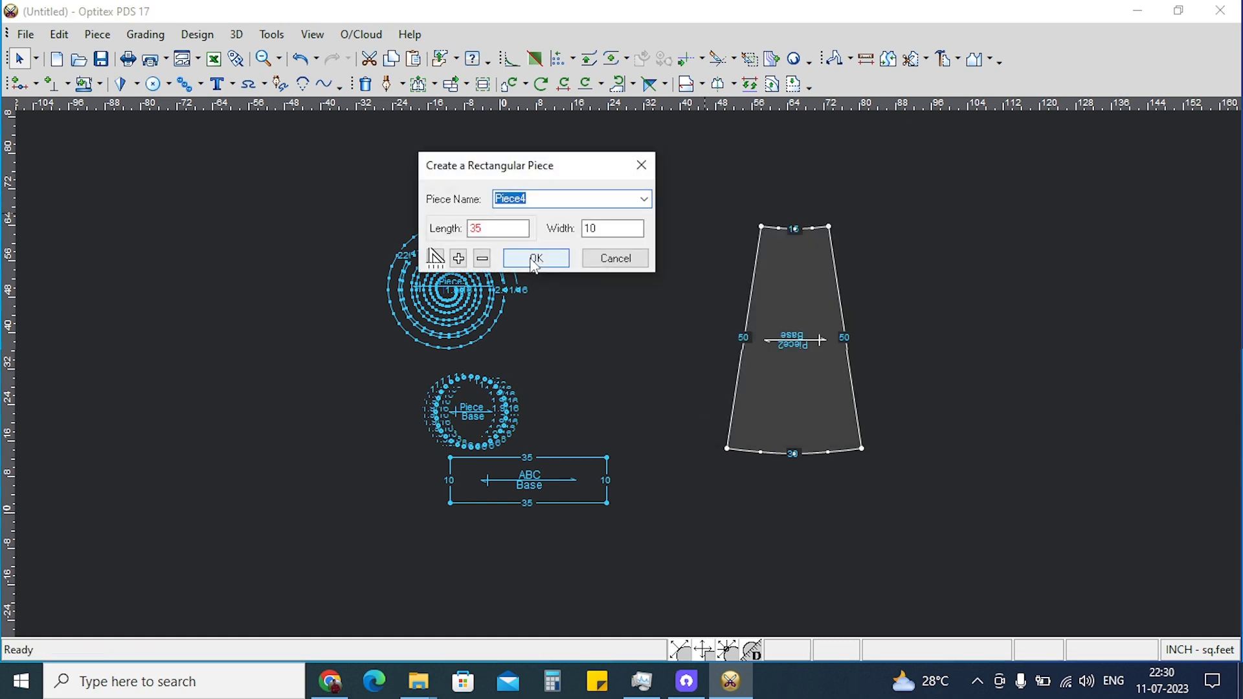
double_click(487, 229)
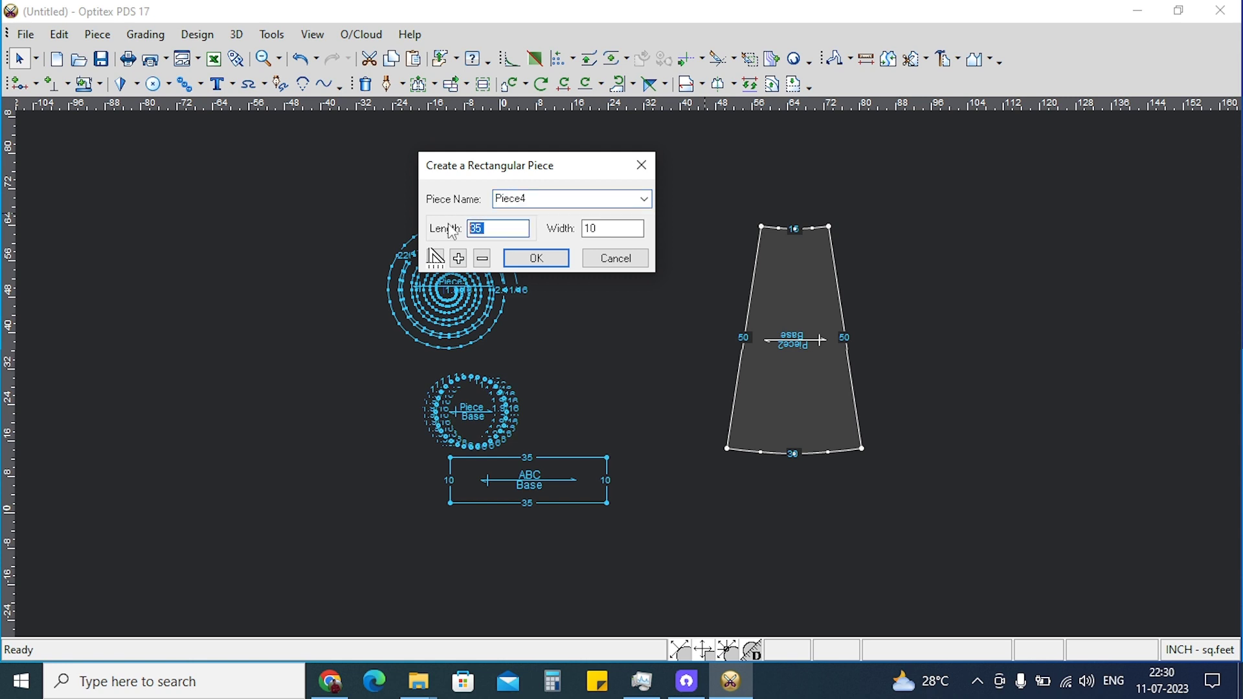
key(Tab)
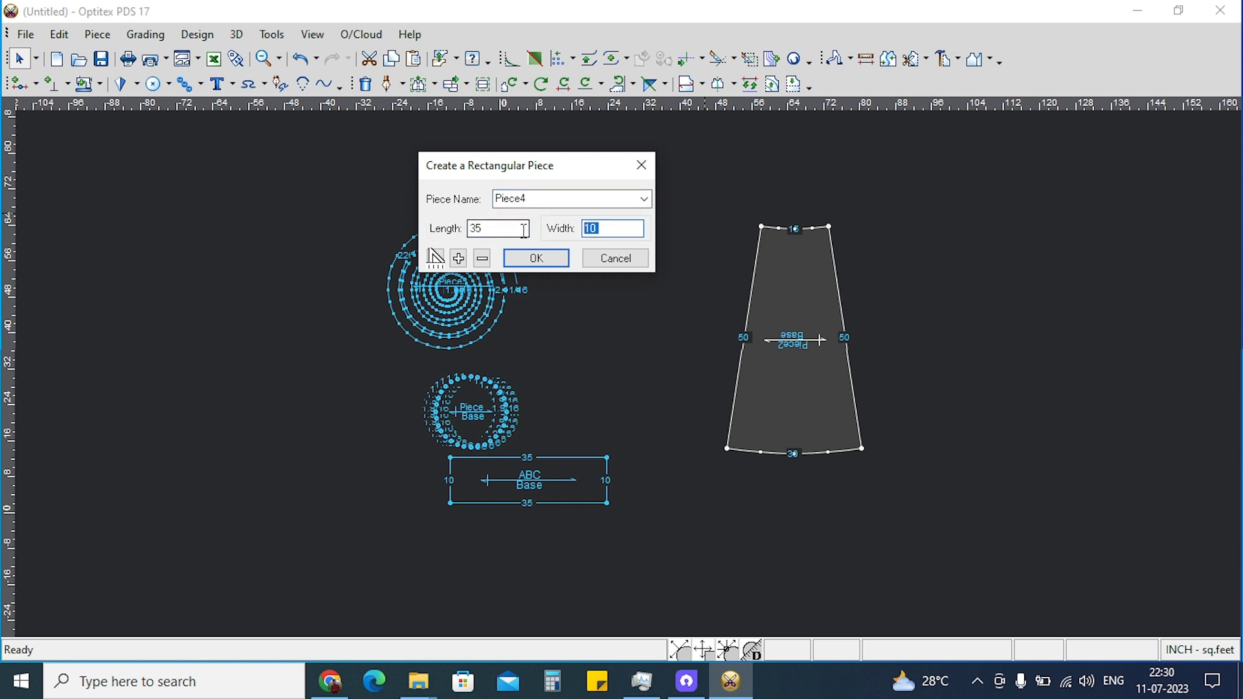
click(600, 257)
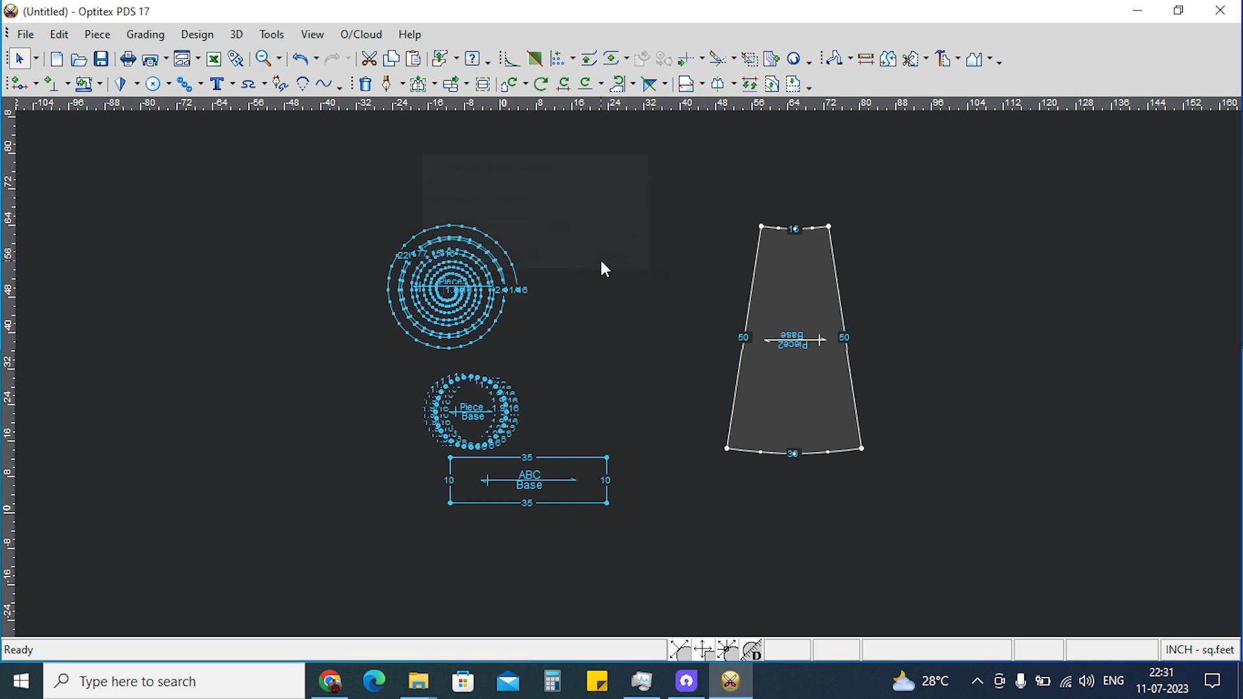
In Preferences, try Centimeters working units with a 0.01 tolerance.
click(287, 36)
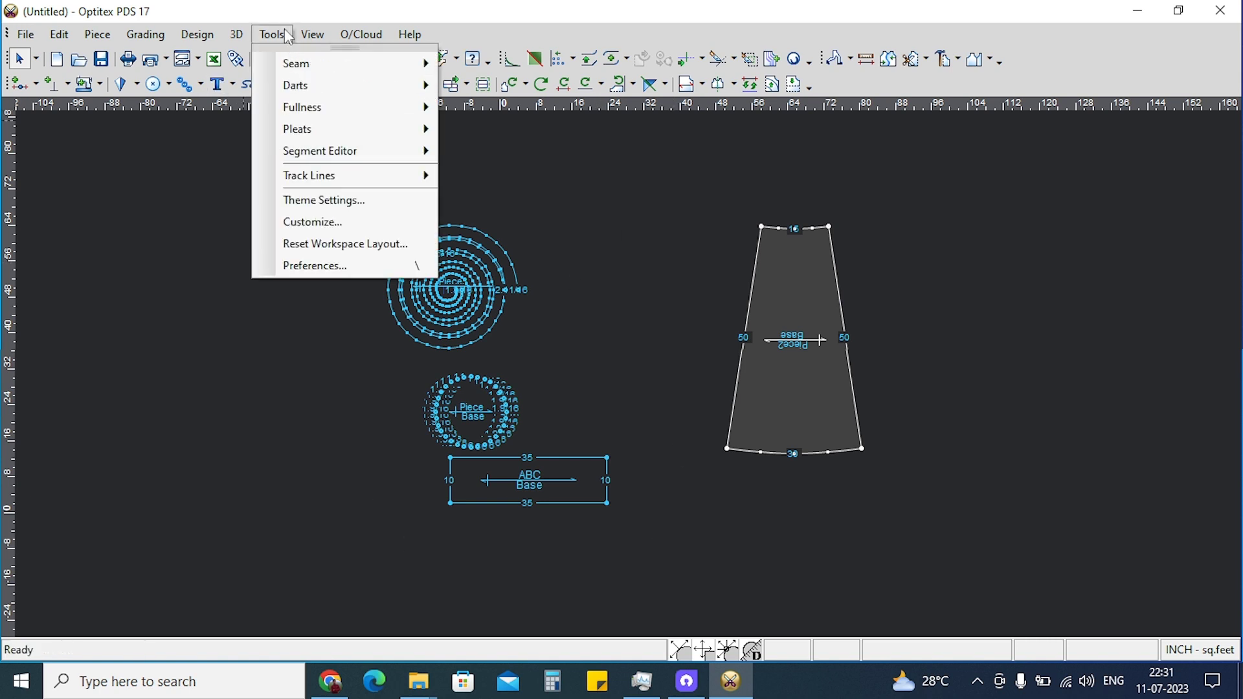
click(330, 271)
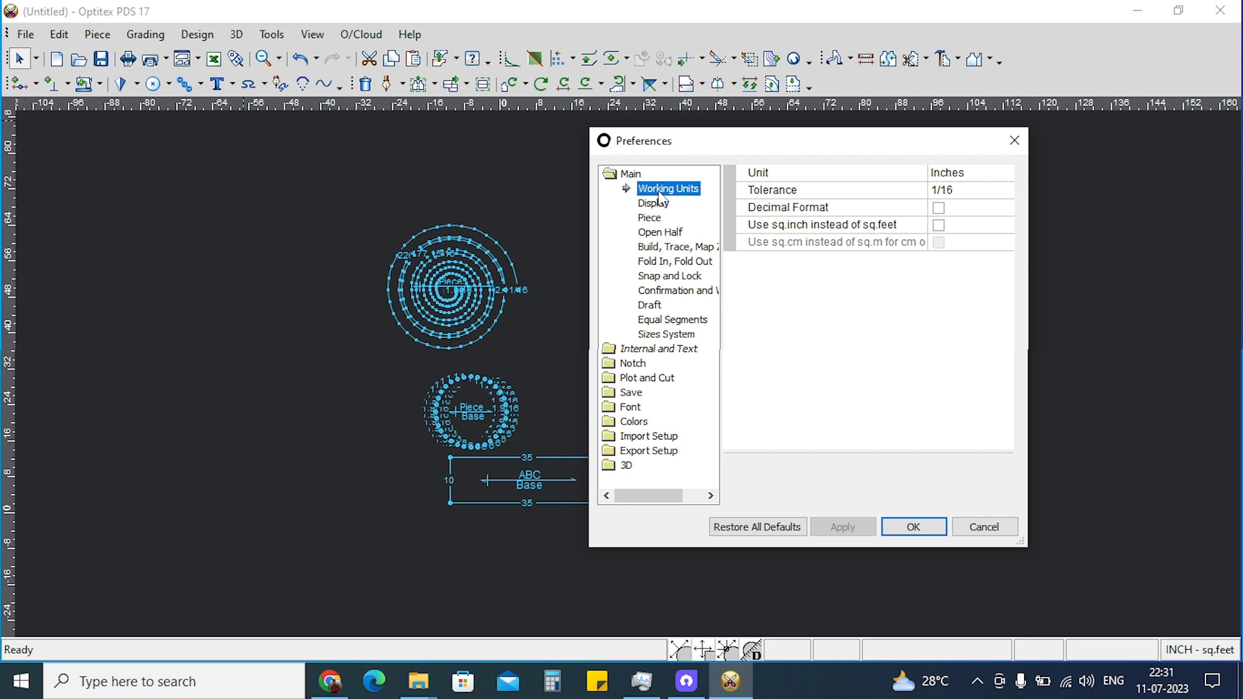
click(757, 175)
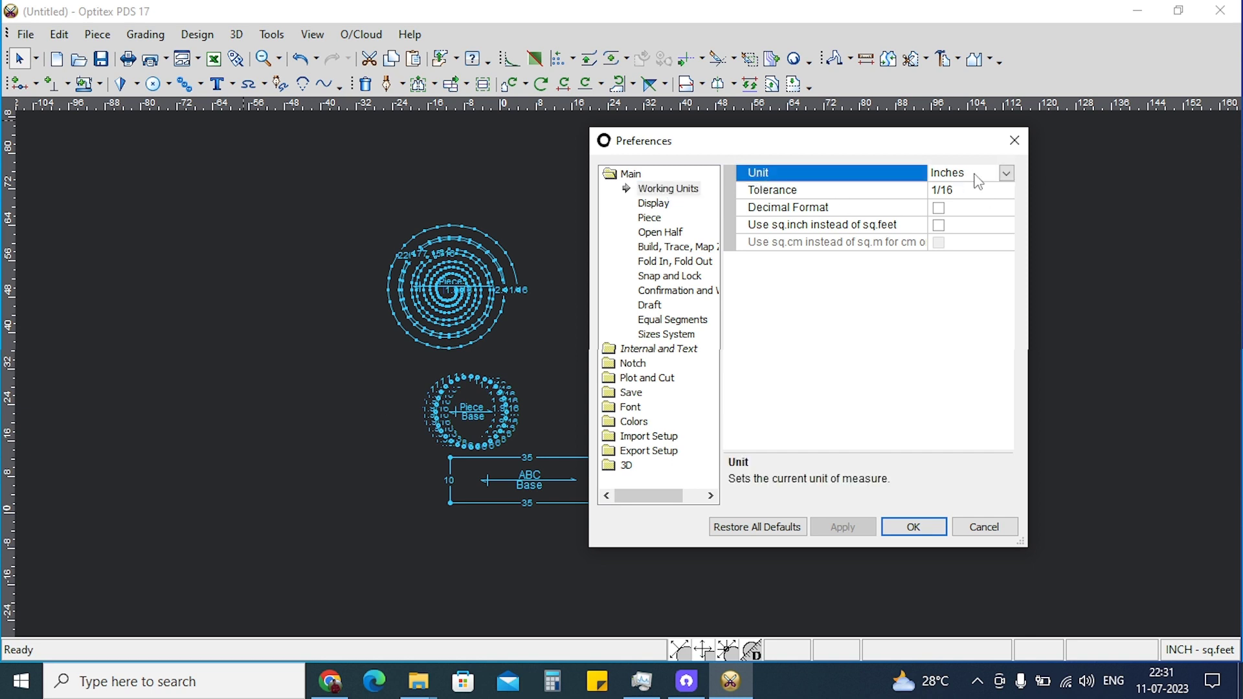
click(1007, 174)
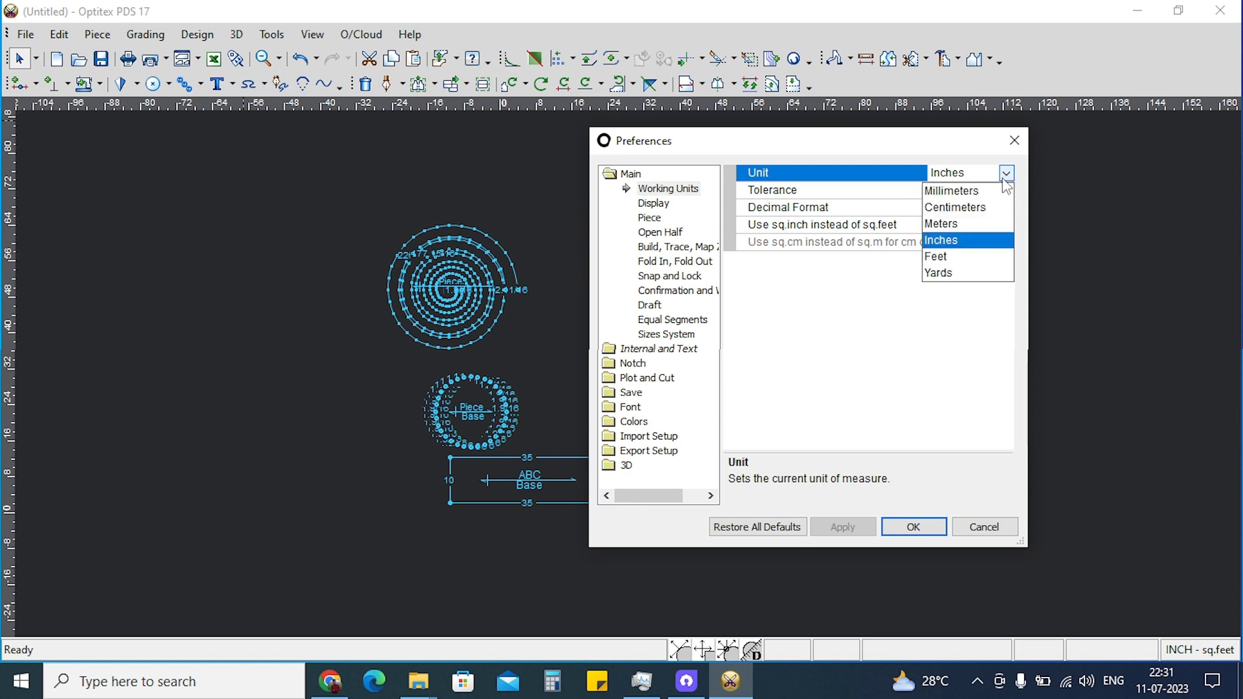
click(949, 208)
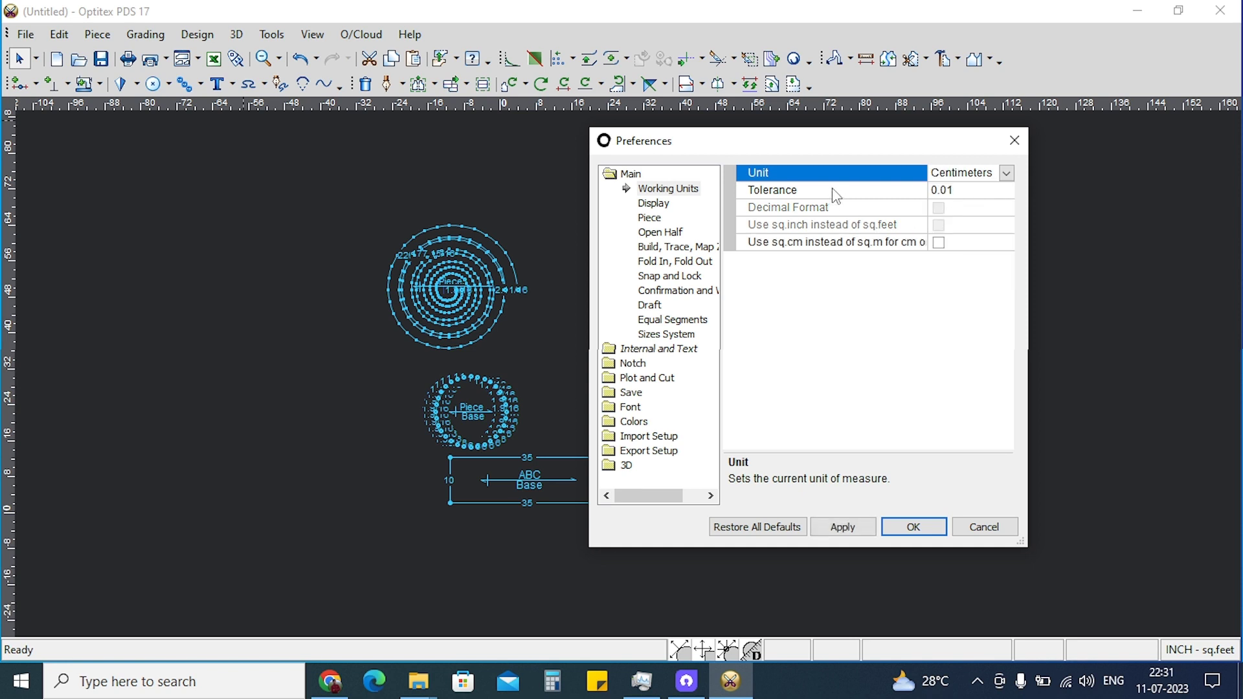
click(955, 189)
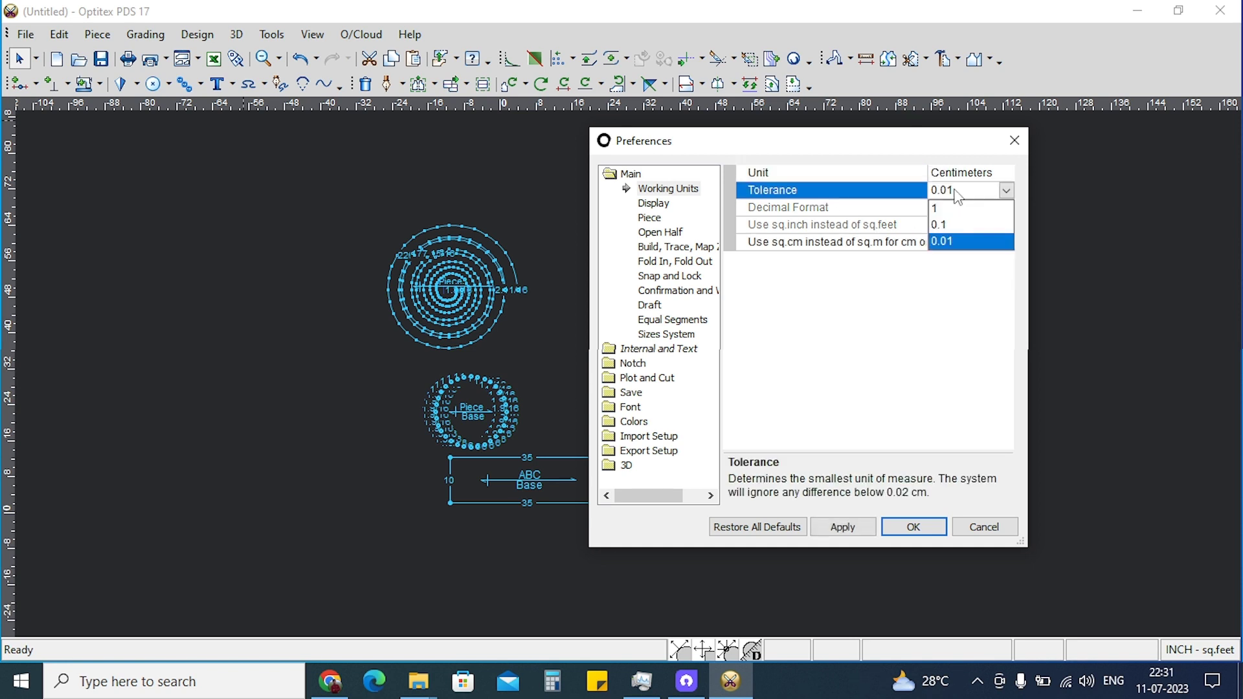
click(963, 244)
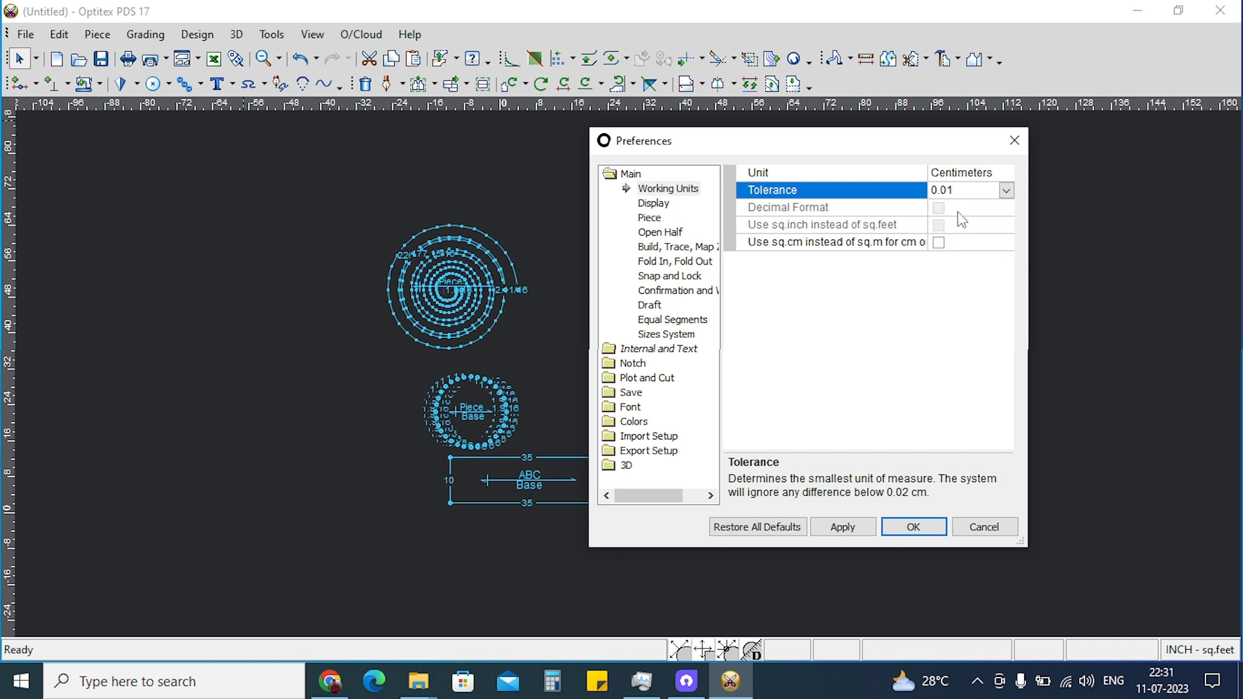
click(954, 213)
Return working units to Inches, set the tolerance to 1/8, and confirm.
click(980, 181)
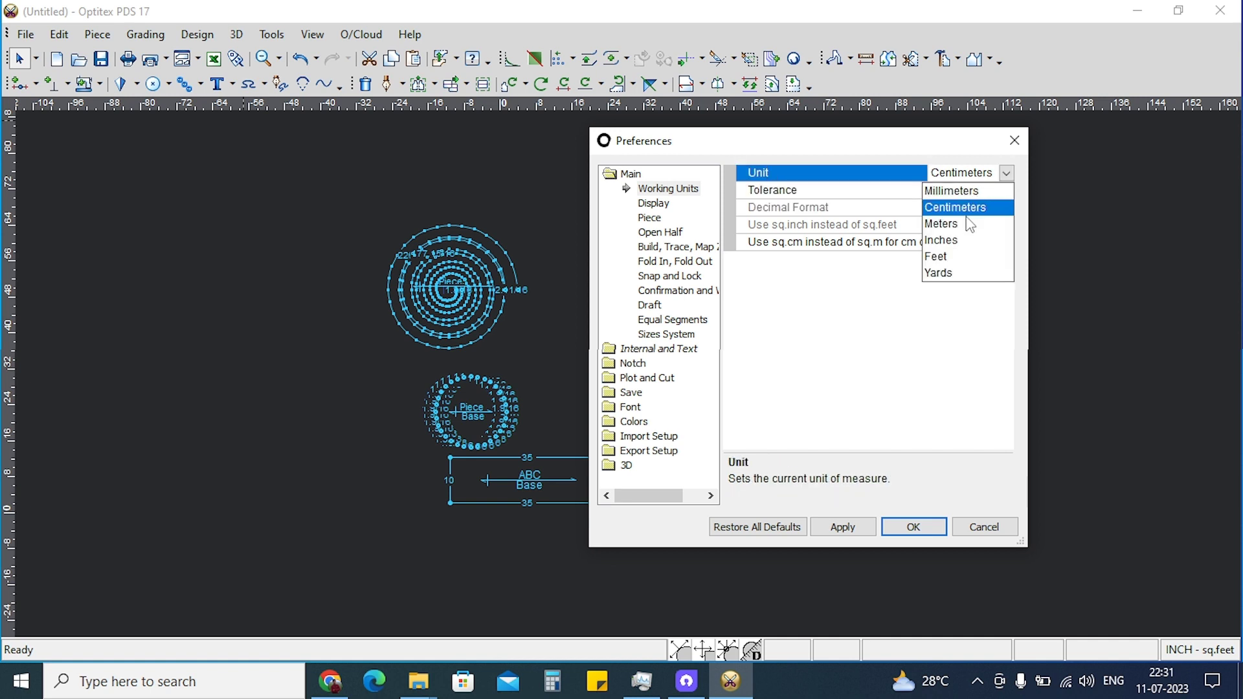
click(958, 239)
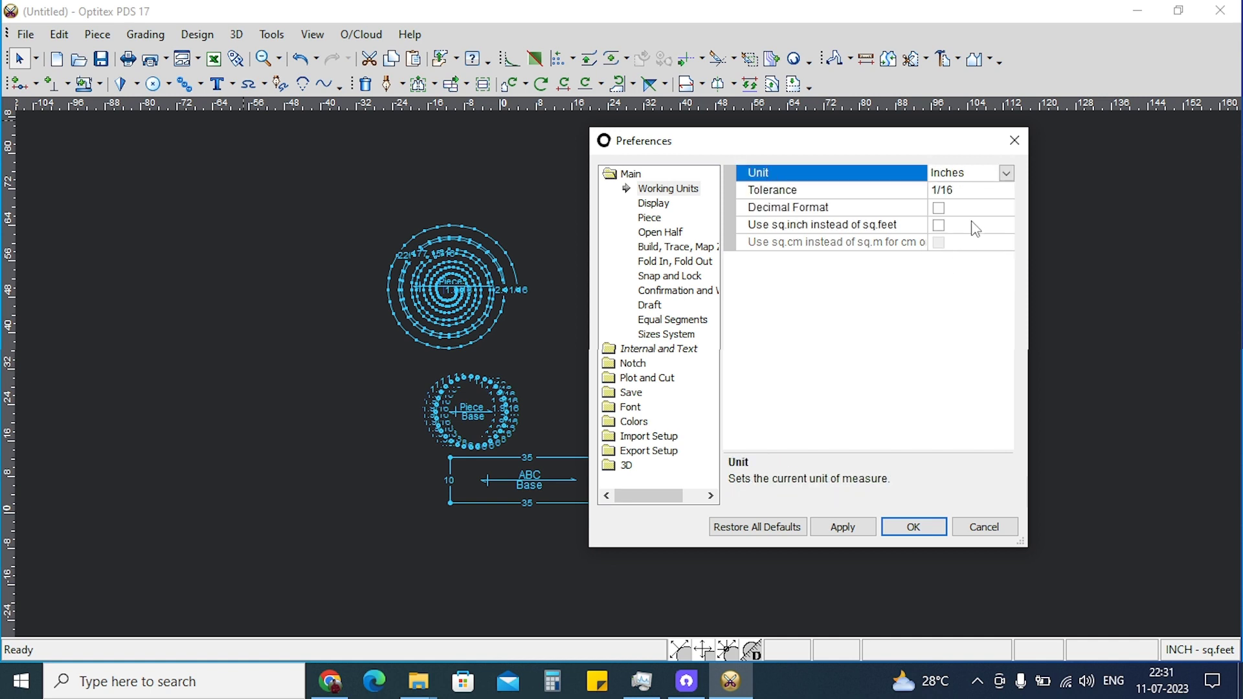
click(866, 194)
click(1006, 192)
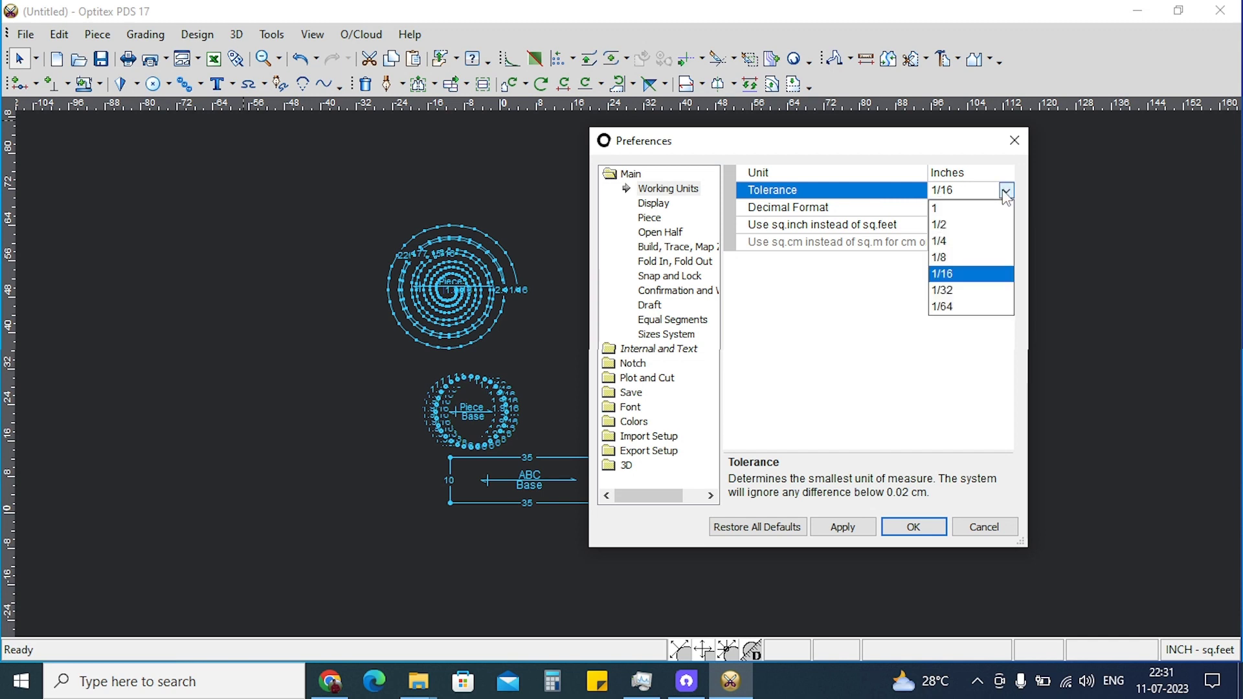
click(964, 257)
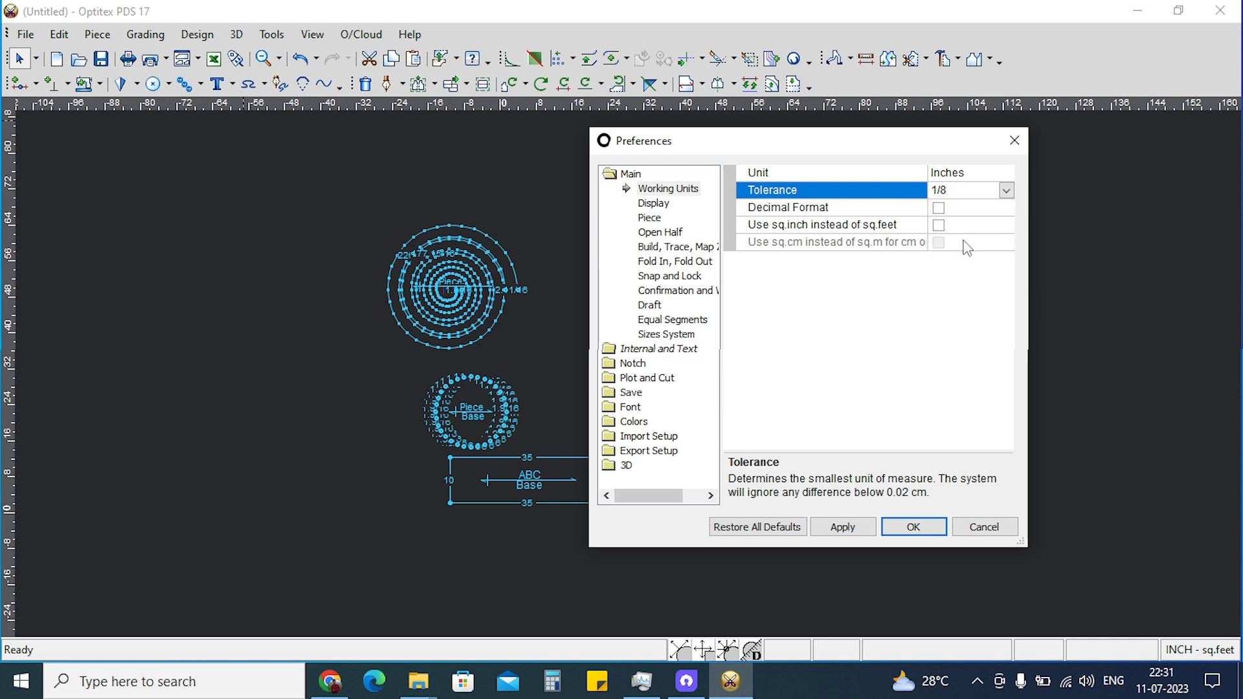
click(1004, 192)
click(965, 272)
click(1004, 191)
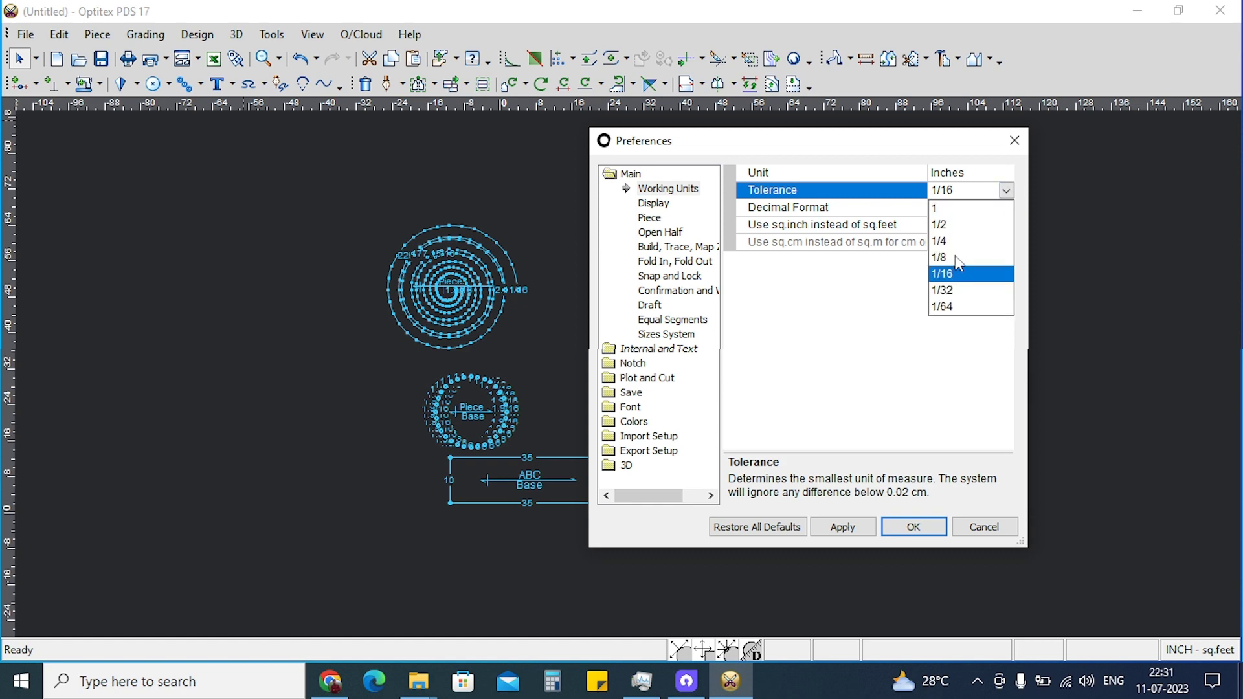
click(956, 257)
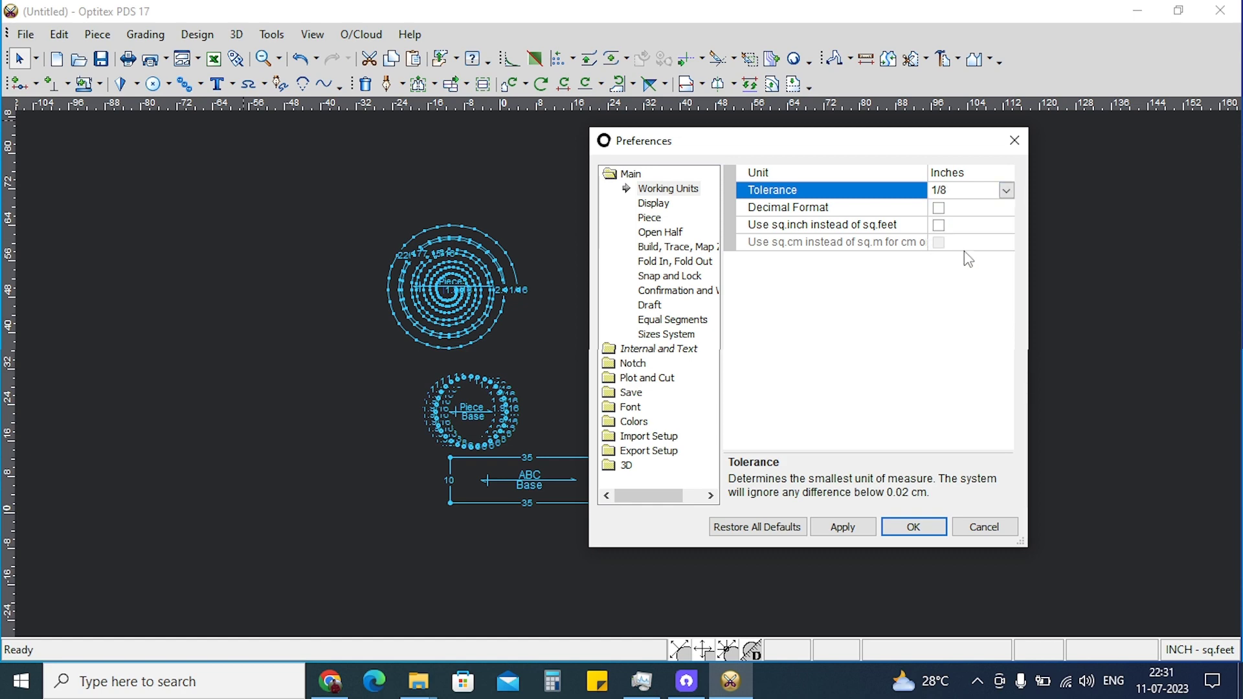
click(914, 528)
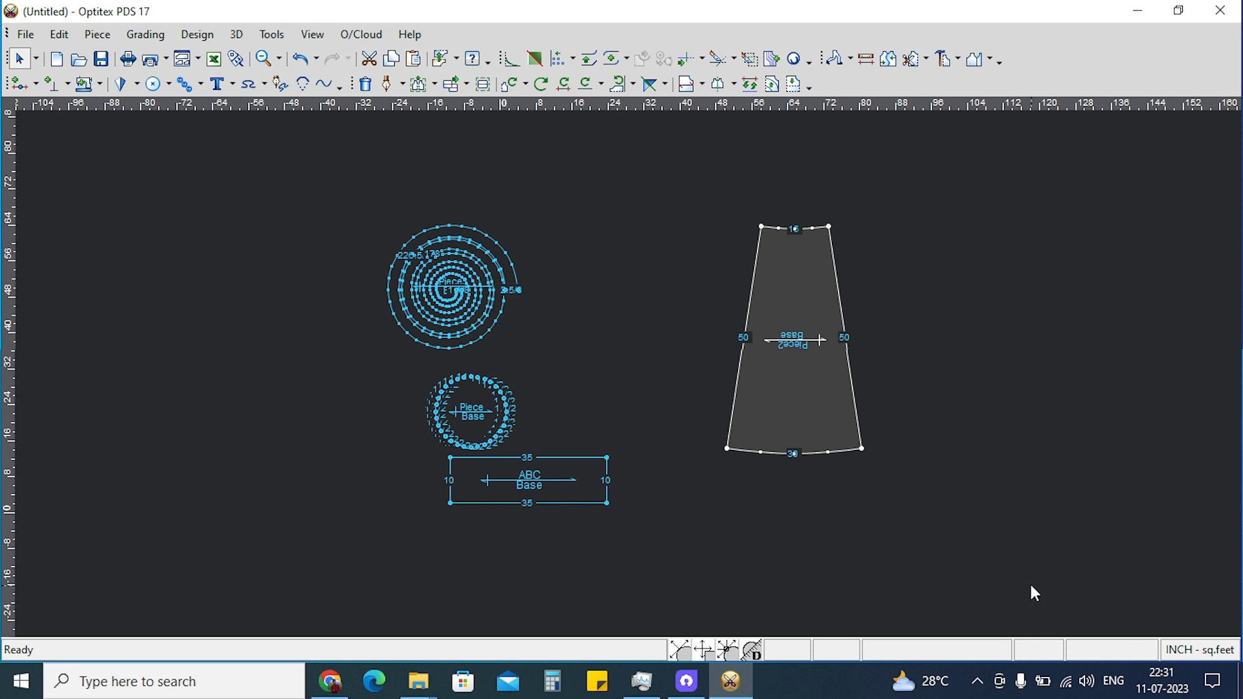
Create the 35 × 10 rectangular Piece4 and drag it up beside the spiral.
right_click(912, 189)
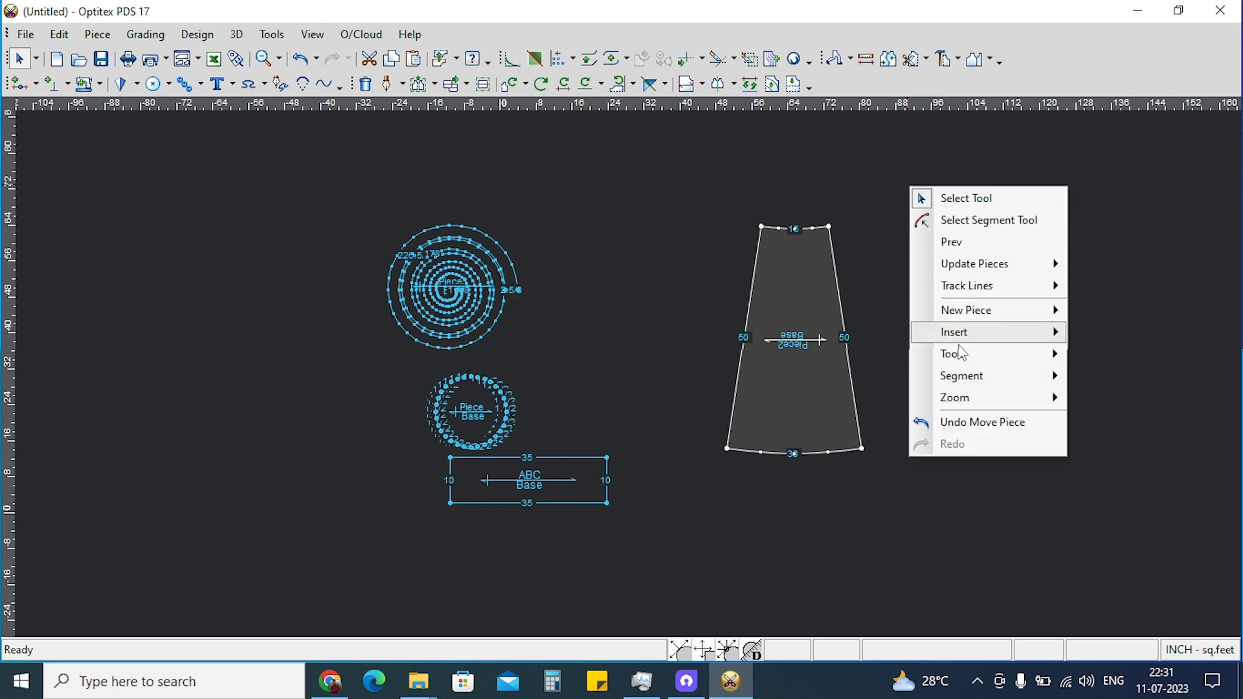
mouse_move(966, 310)
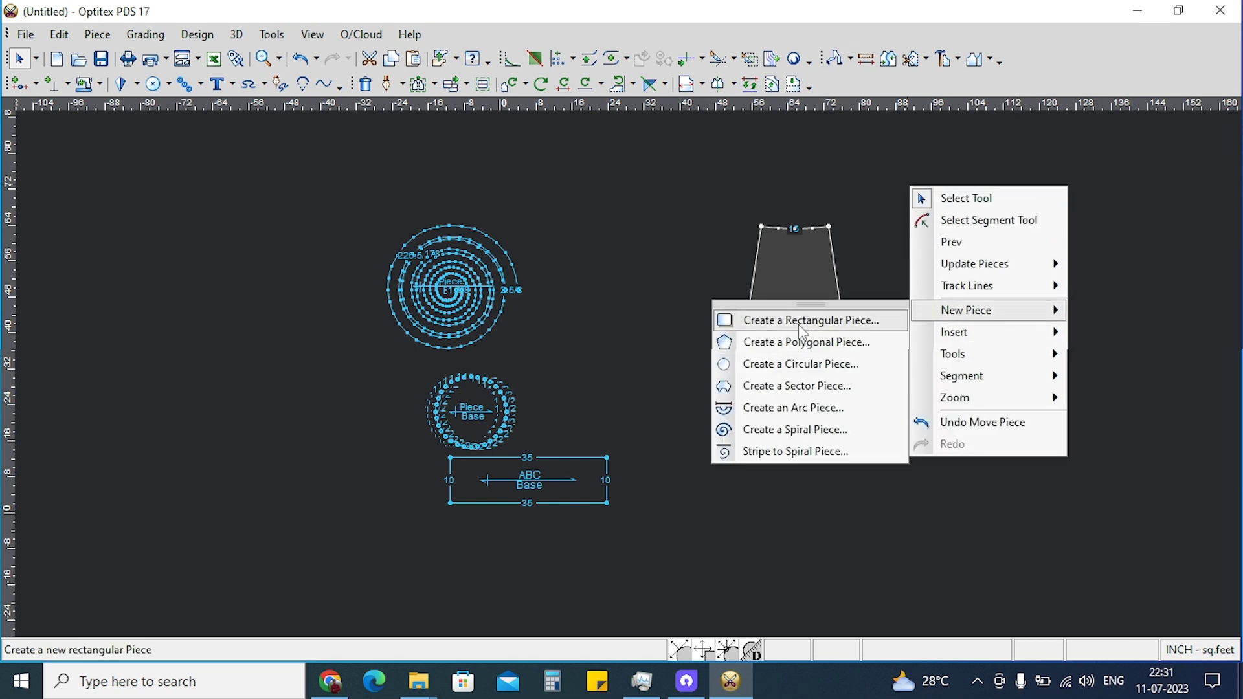
click(786, 320)
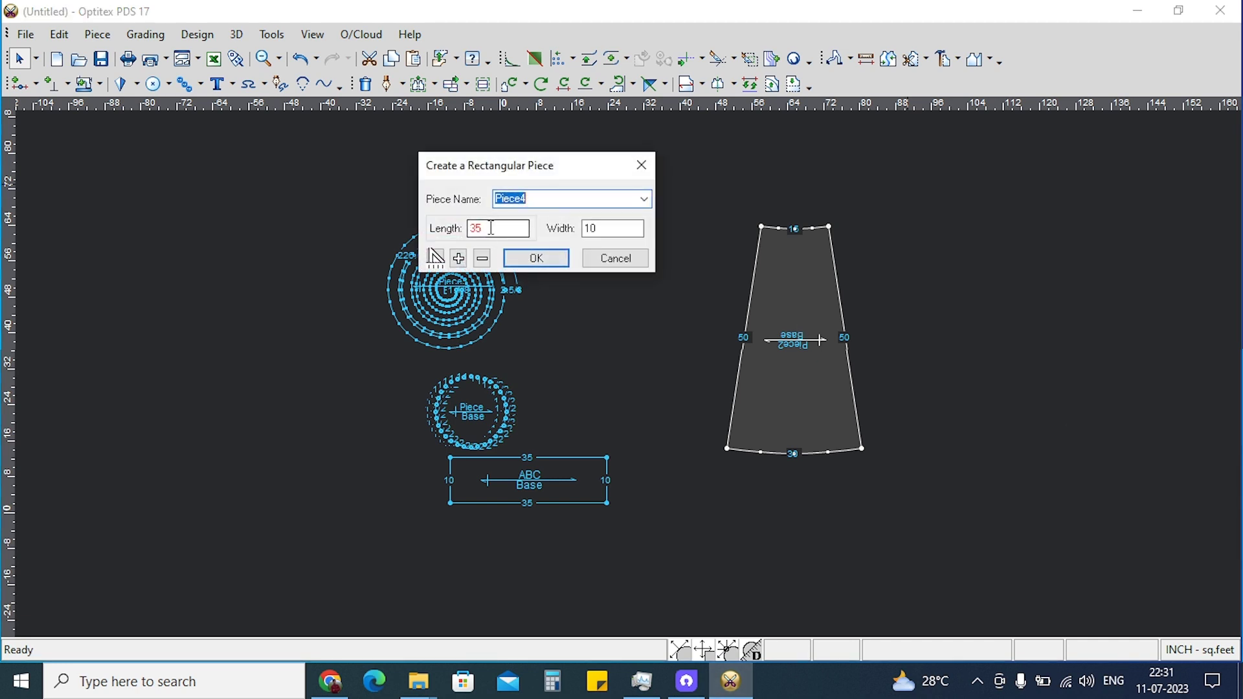
double_click(479, 229)
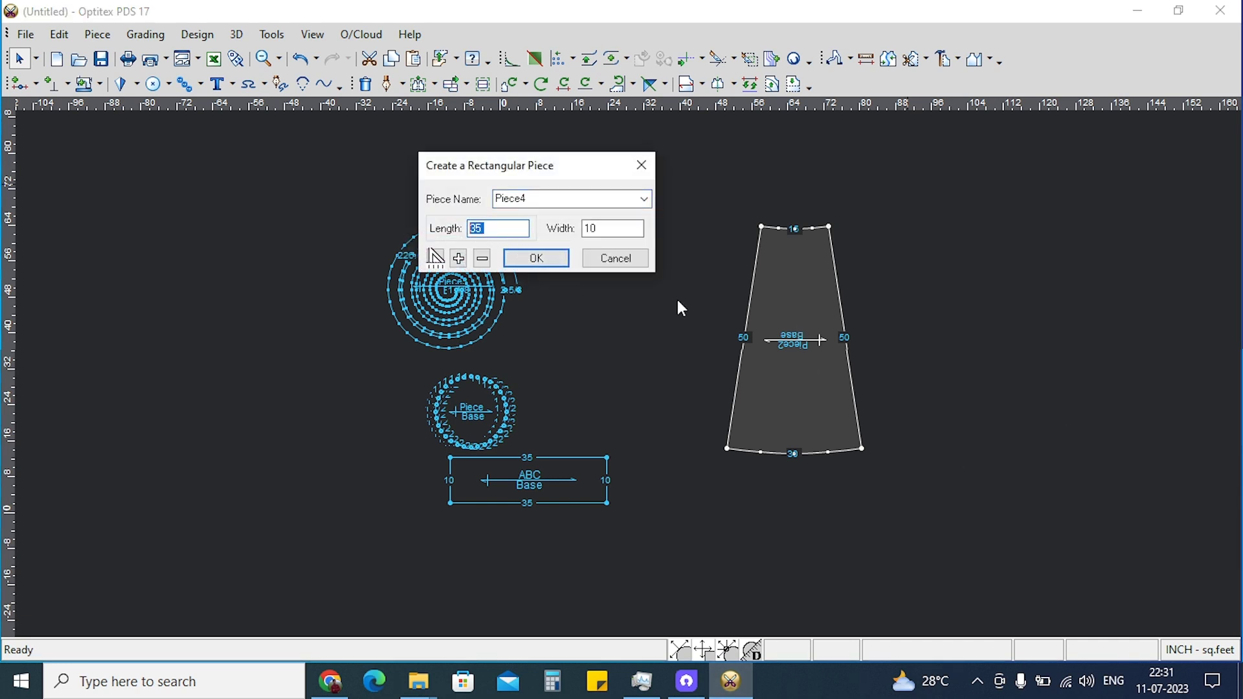
key(Tab)
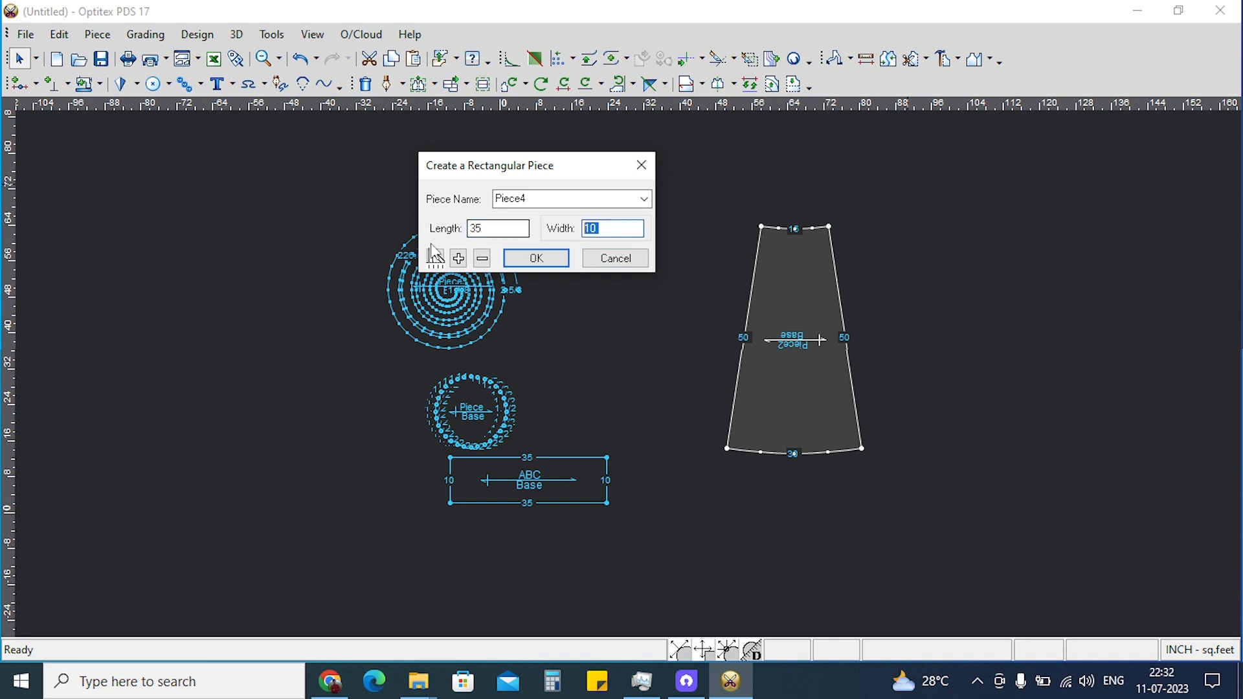
click(543, 262)
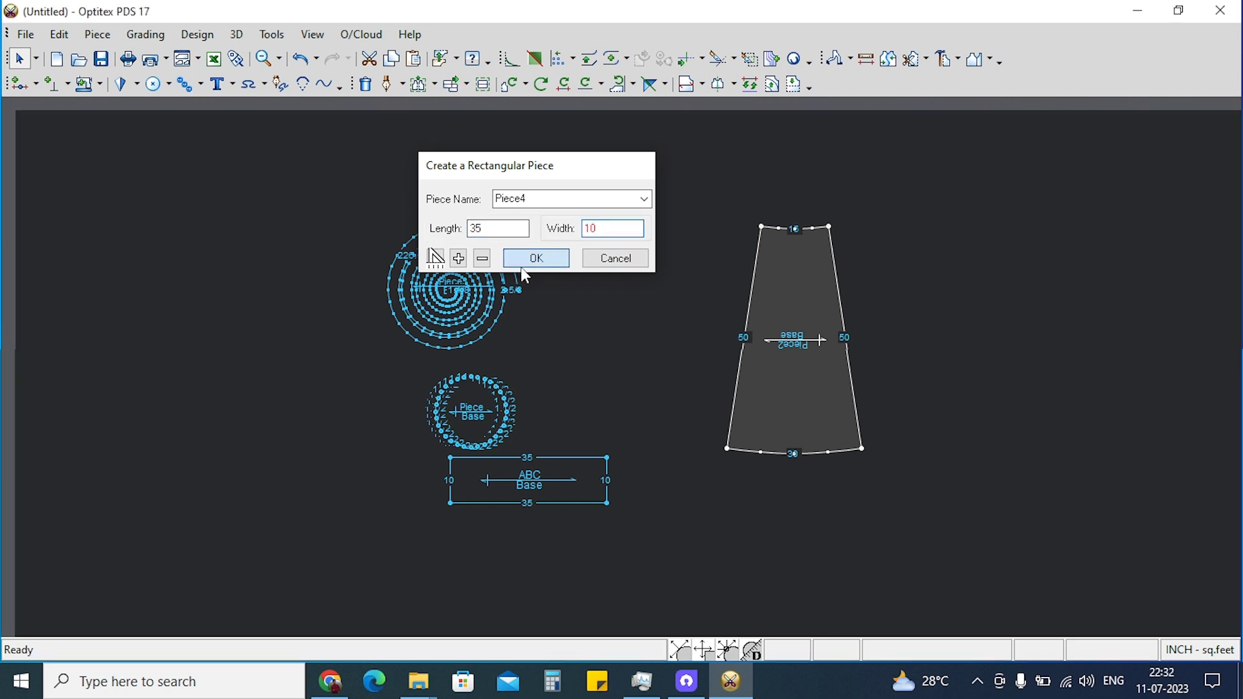
drag(711, 496, 693, 293)
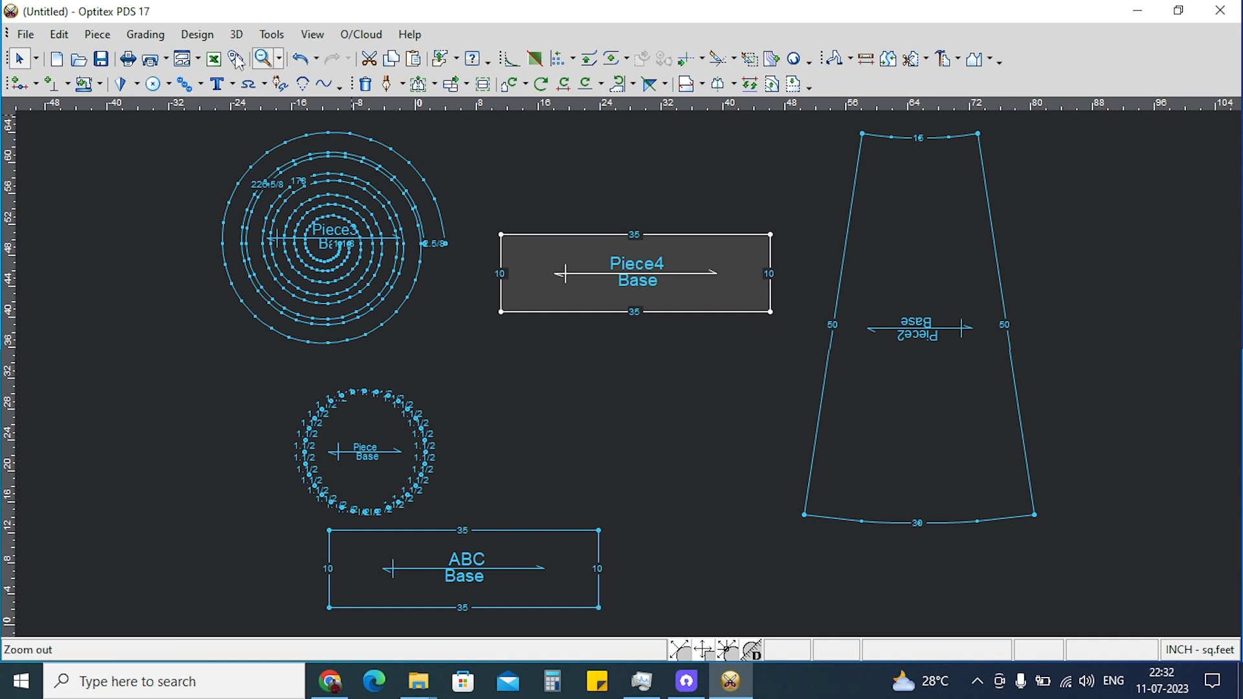
Browse the View, File and Piece menus without changing anything.
click(686, 695)
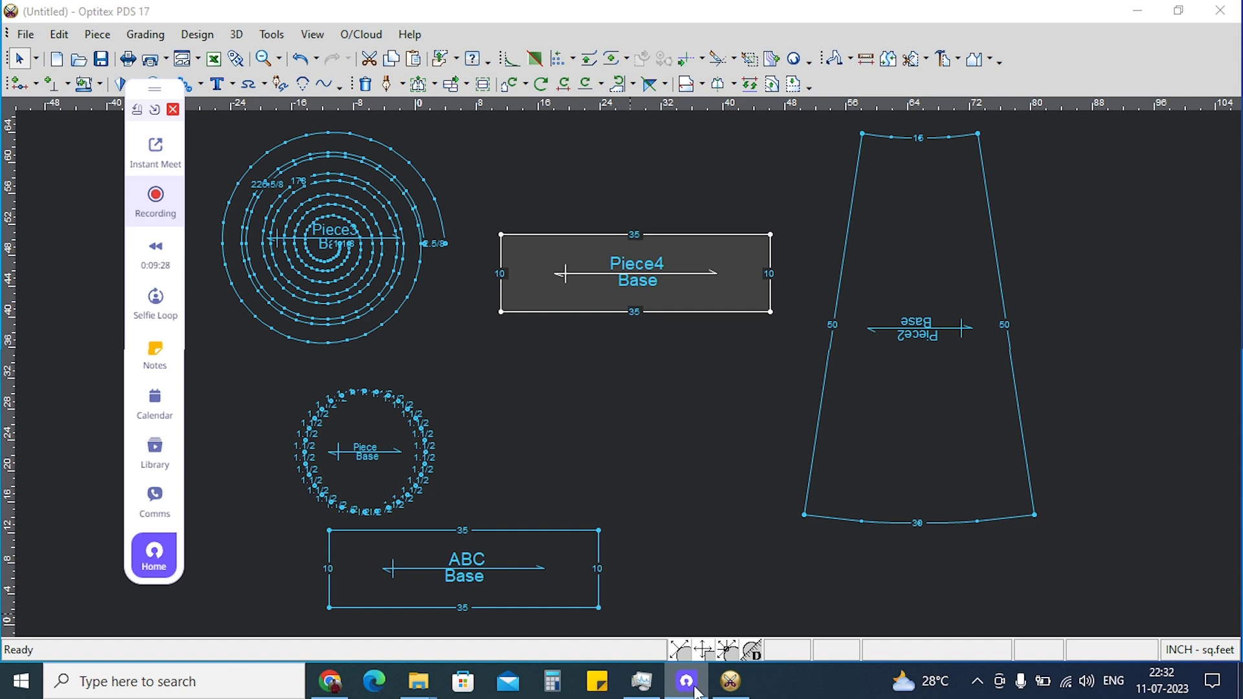
click(698, 693)
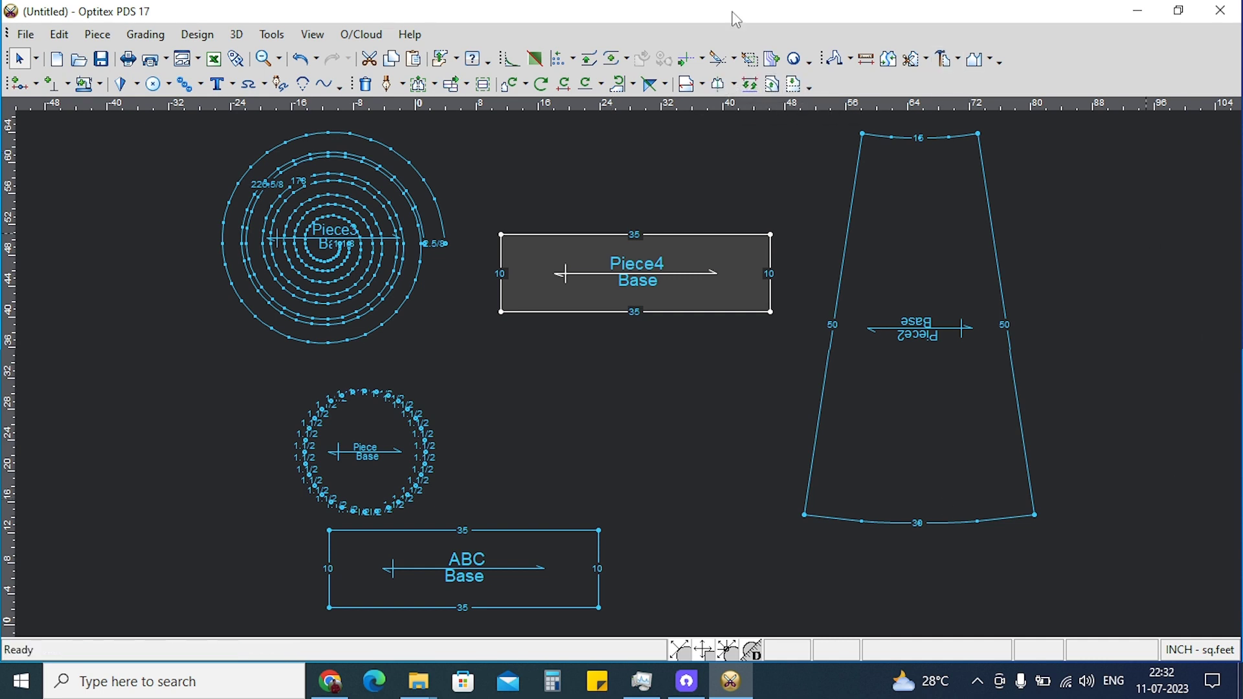
click(312, 36)
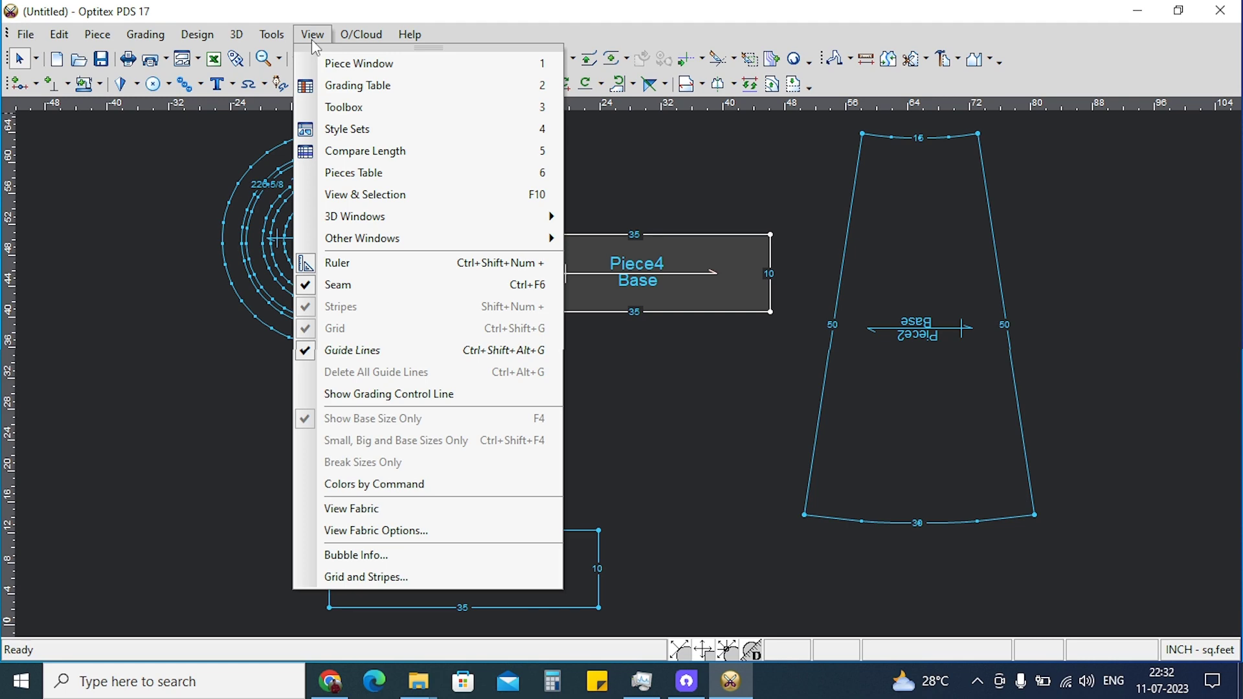
click(312, 35)
click(26, 34)
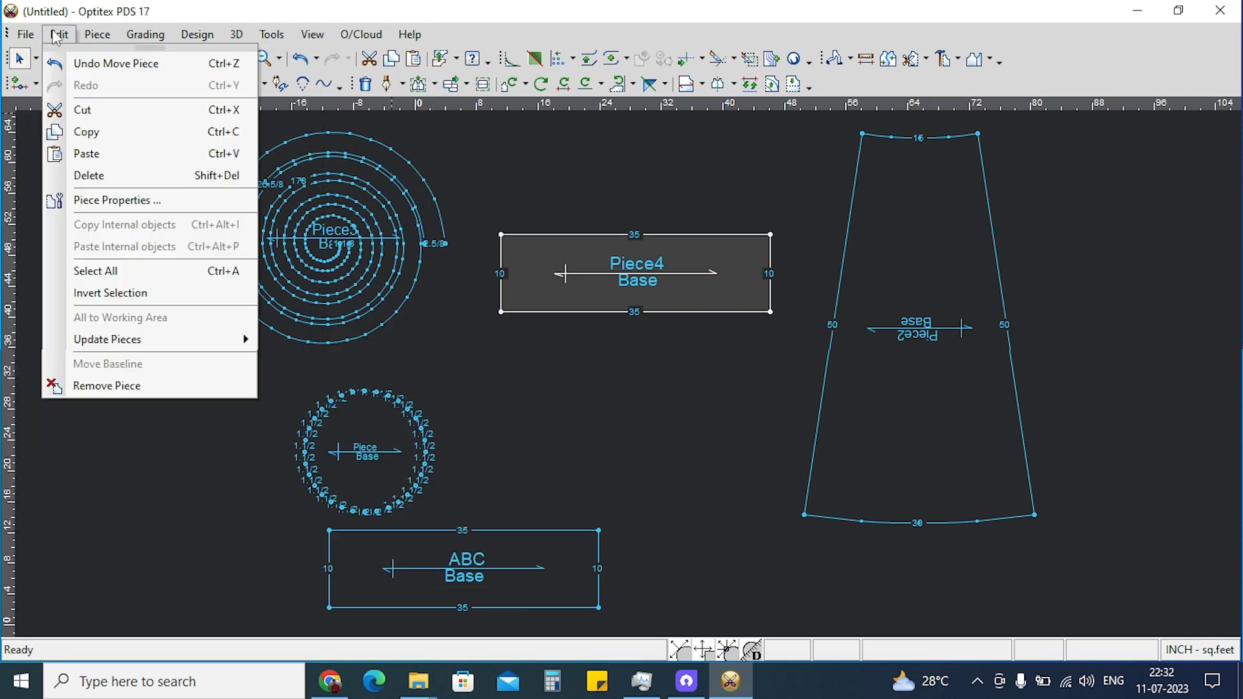
click(107, 35)
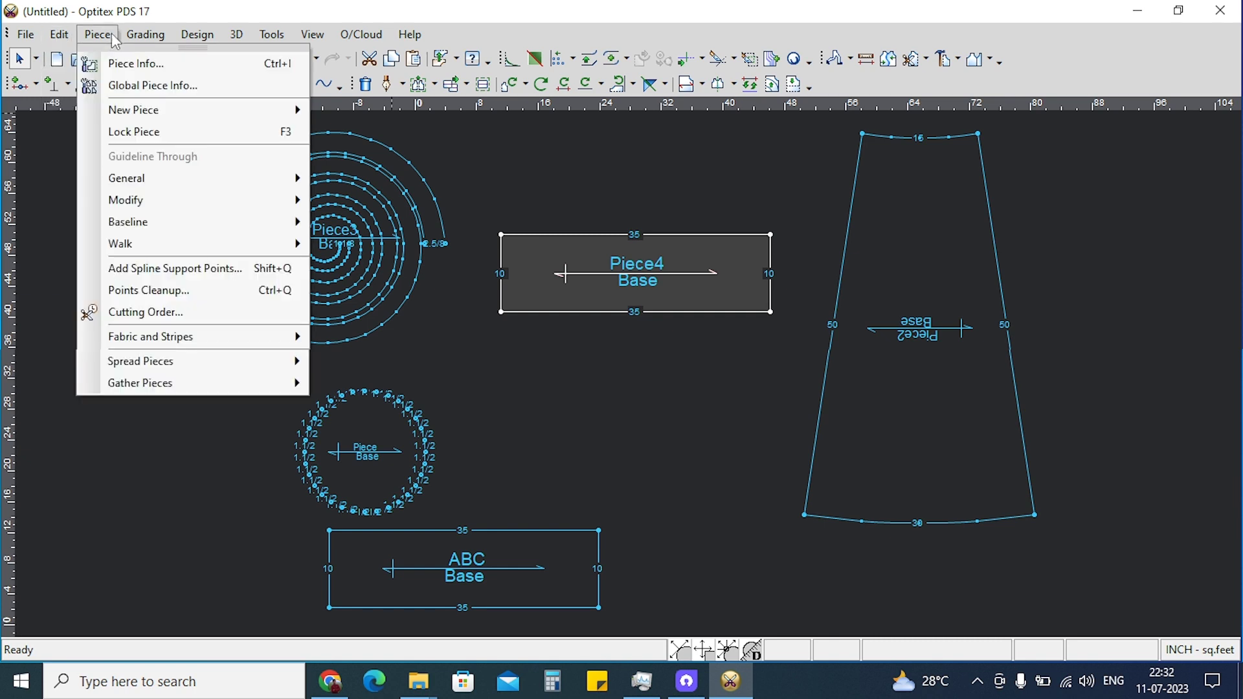
click(680, 243)
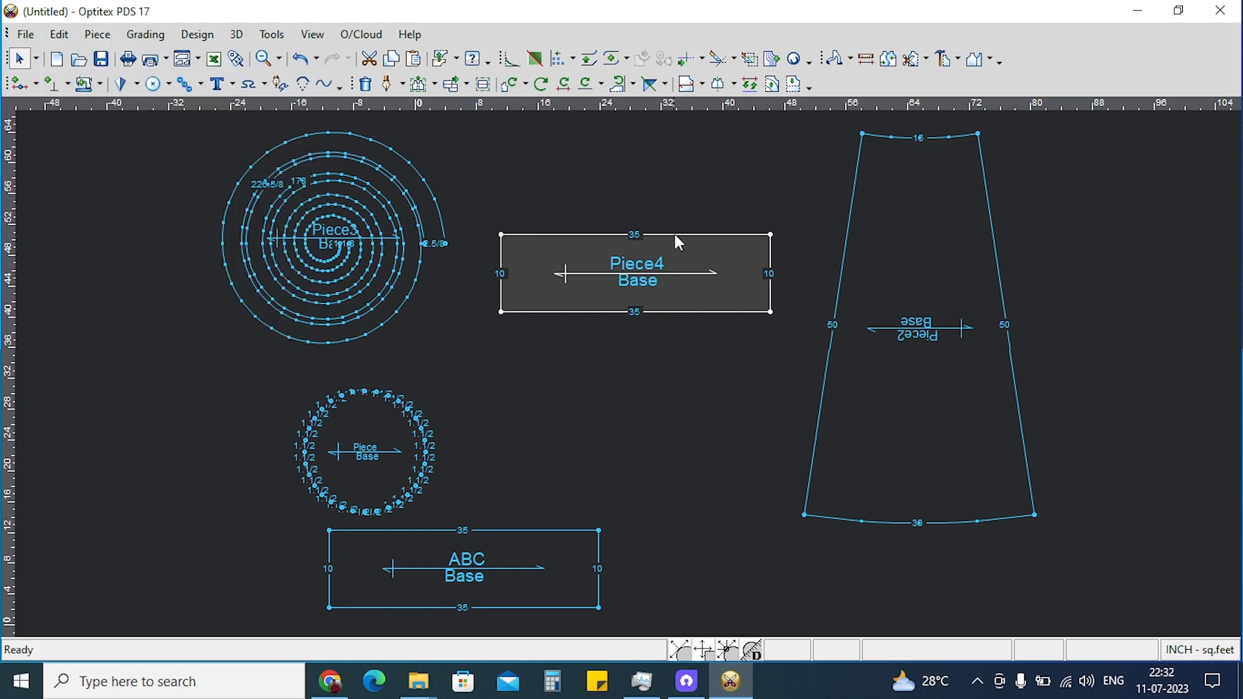
Drag Piece4 upward until it is level with the top of the spiral.
drag(647, 297, 633, 228)
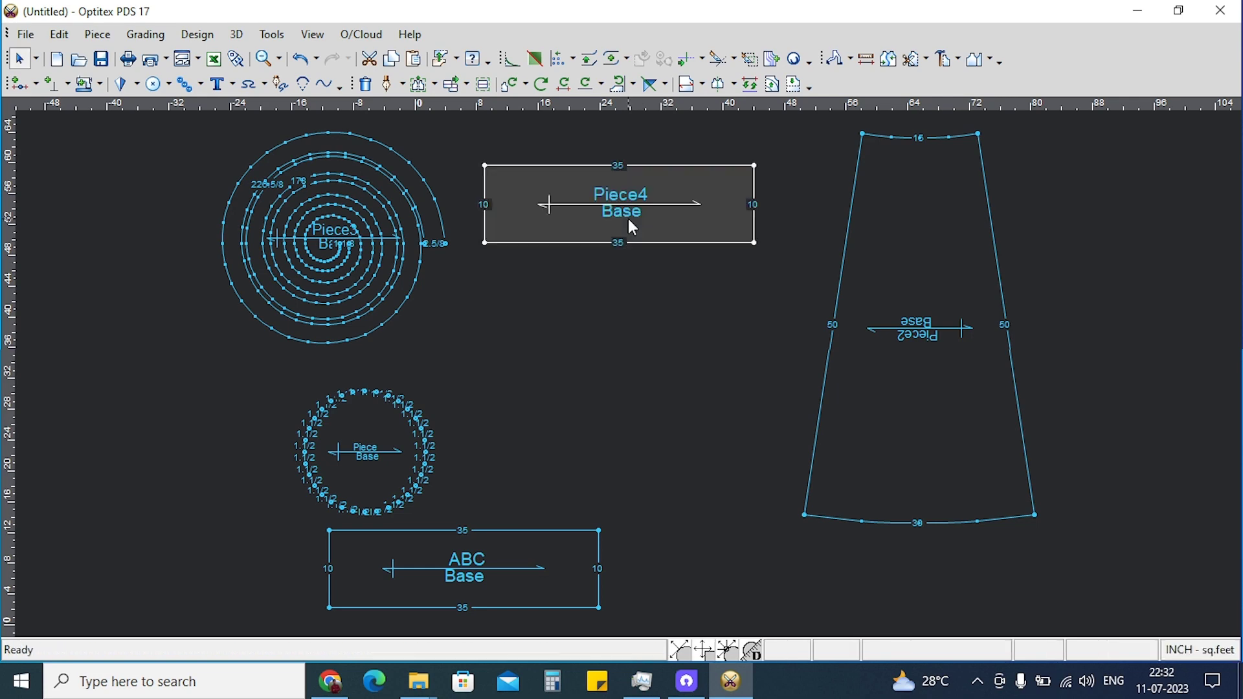
scroll(628, 380, down, 2)
scroll(630, 361, up, 2)
drag(630, 361, 626, 338)
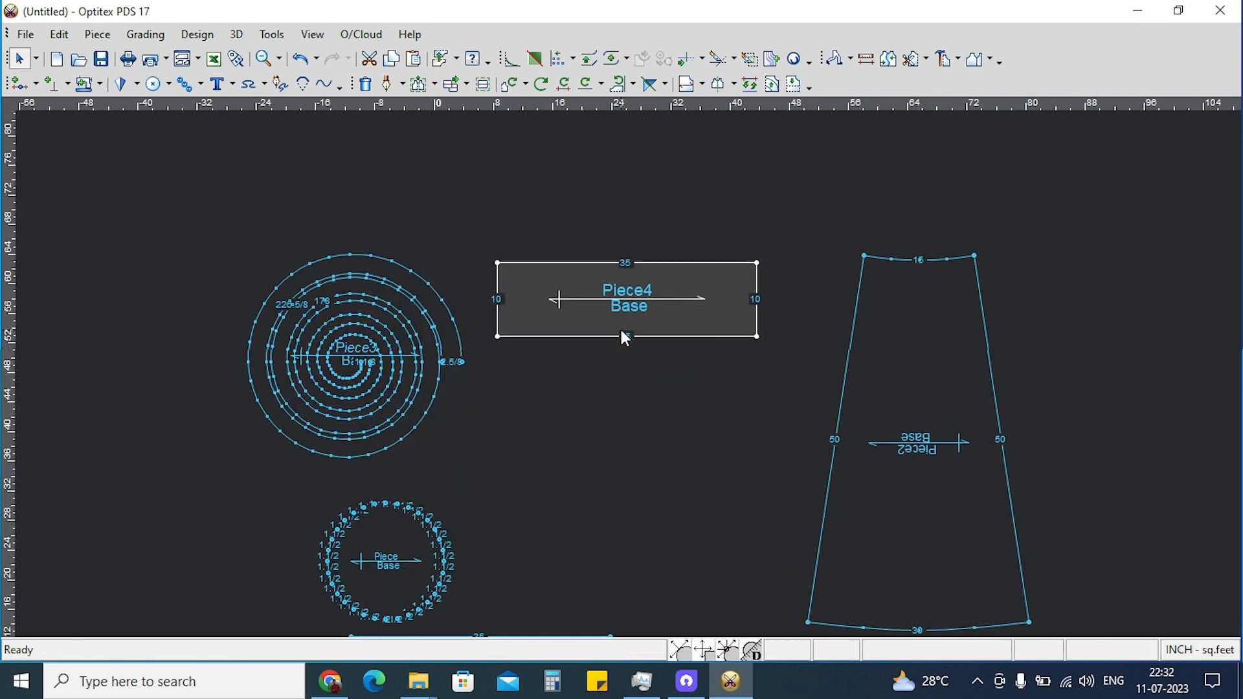
click(26, 33)
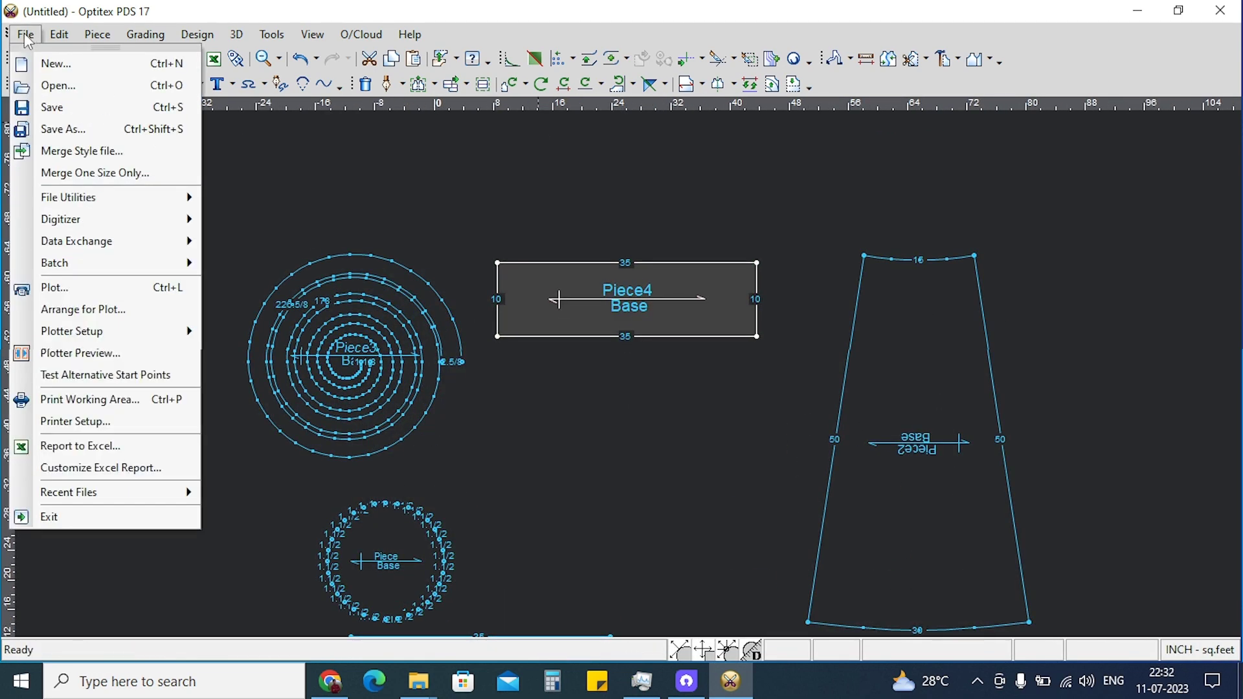
Save As into the Desktop folder with file name TEST, producing TEST.PDS.
click(73, 127)
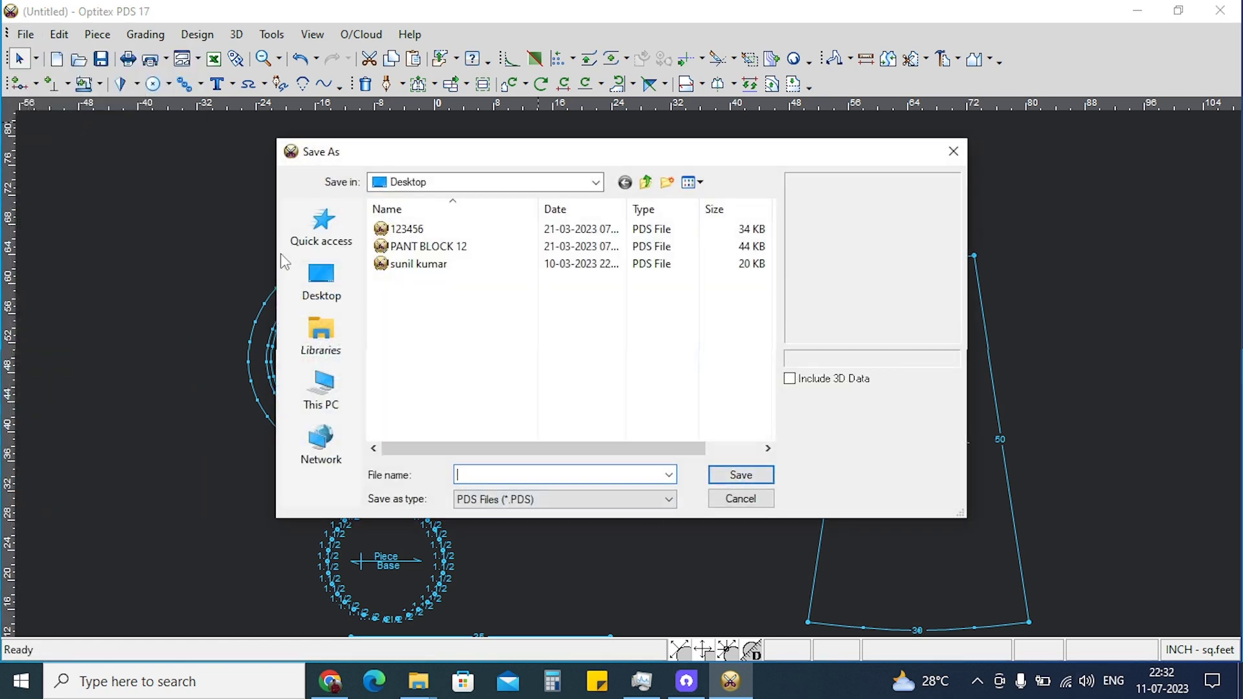
click(345, 281)
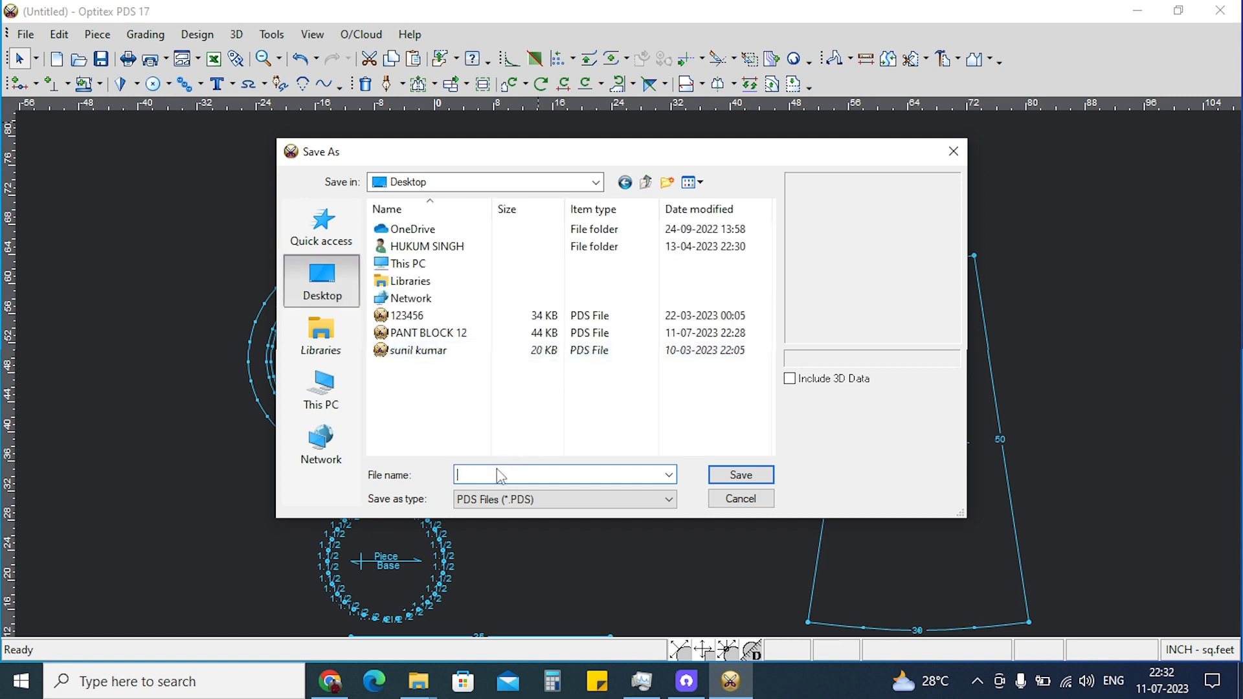
text(TE)
text(ST)
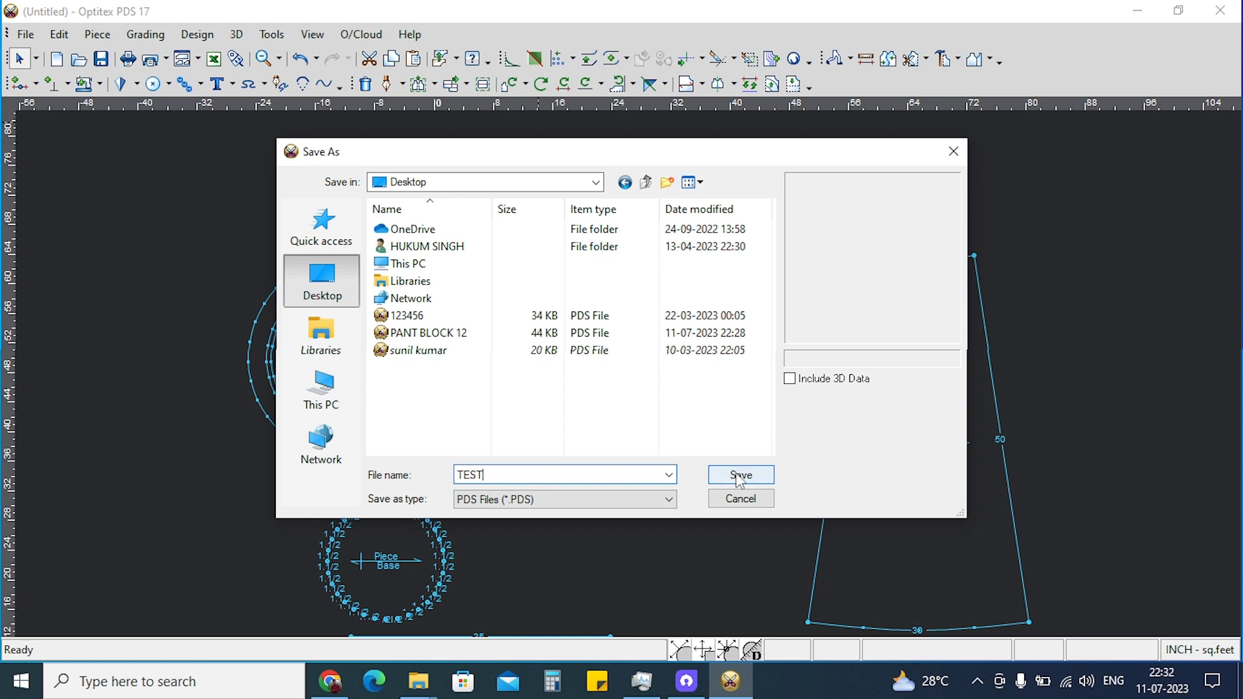
click(730, 478)
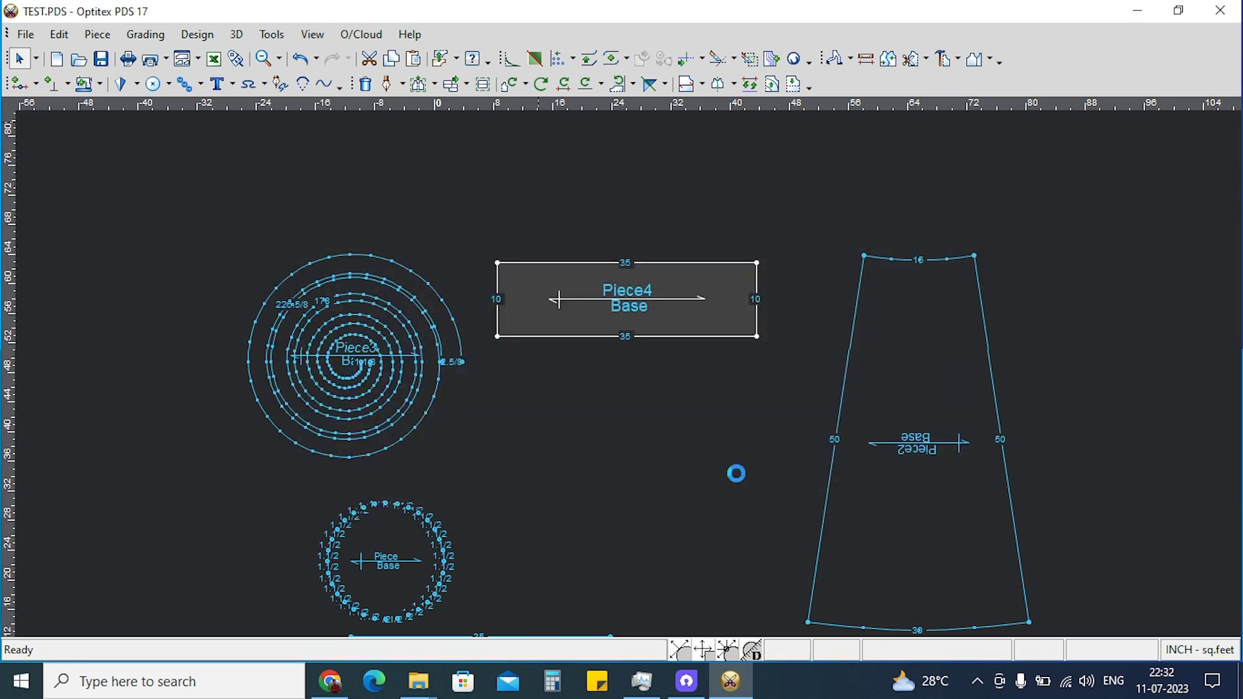
scroll(620, 366, up, 2)
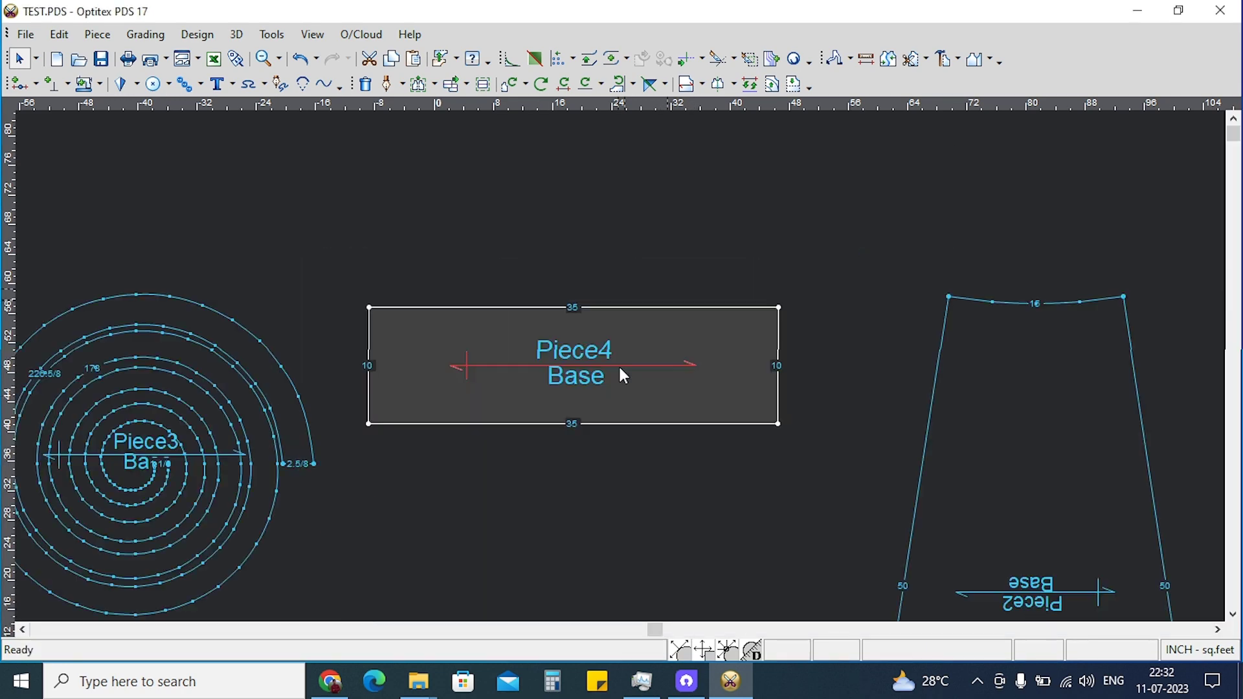
scroll(619, 365, up, 1)
scroll(616, 368, down, 1)
scroll(616, 367, down, 2)
Enter Style Name TEST in Global Piece Info so it applies to all five pieces.
scroll(619, 366, down, 1)
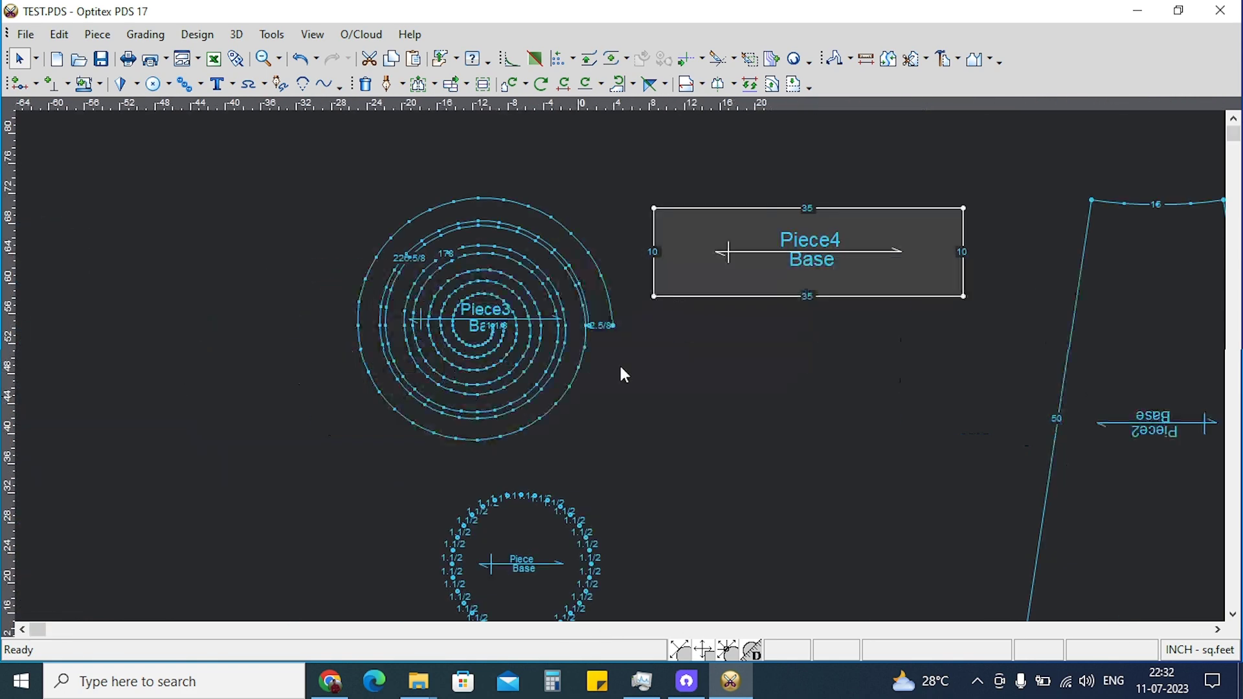
scroll(992, 340, down, 1)
scroll(712, 369, down, 2)
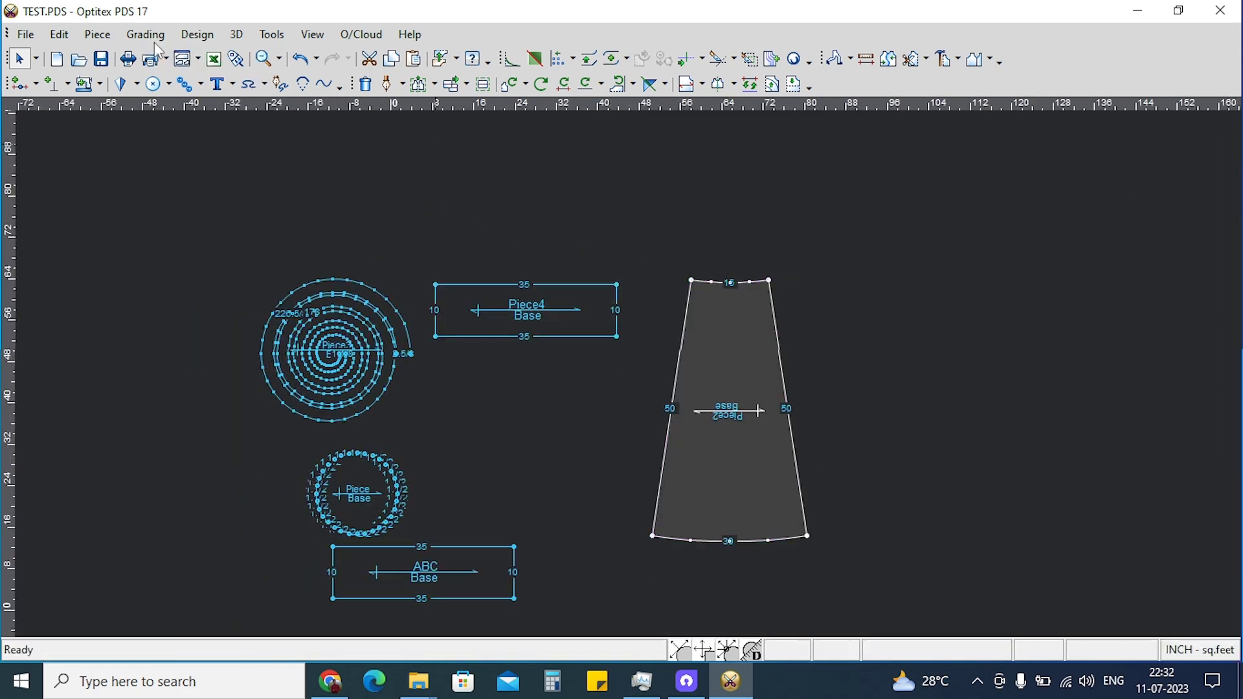
click(99, 34)
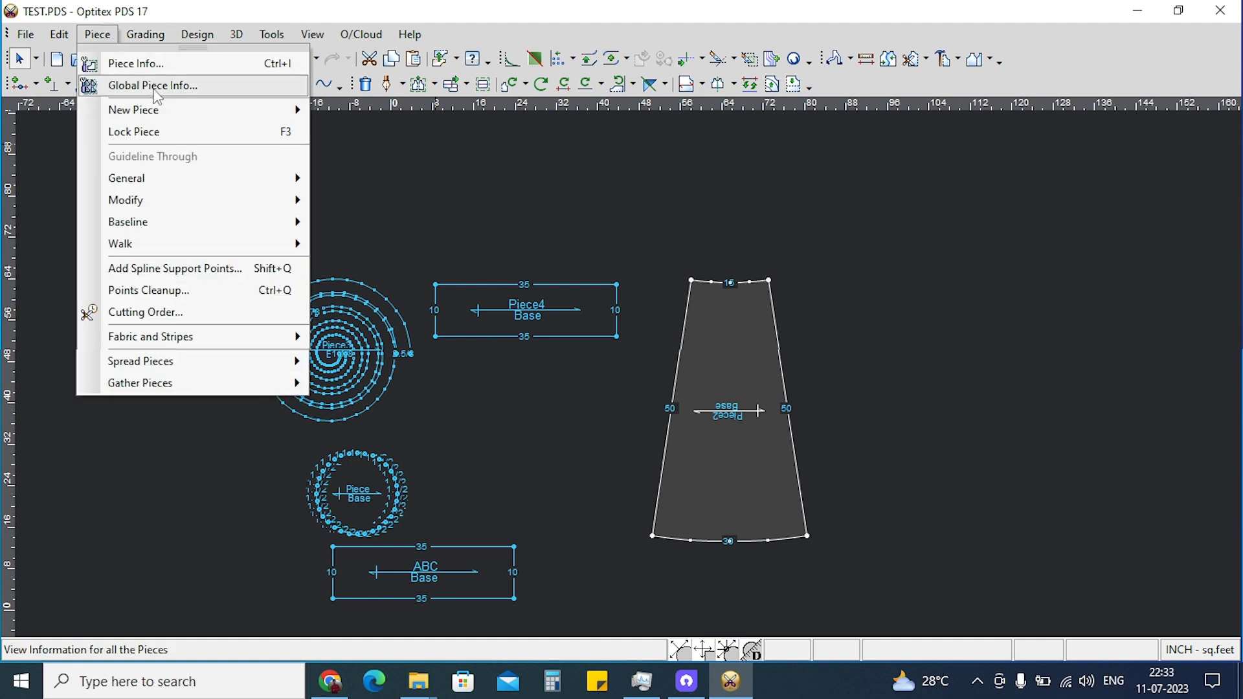
click(155, 90)
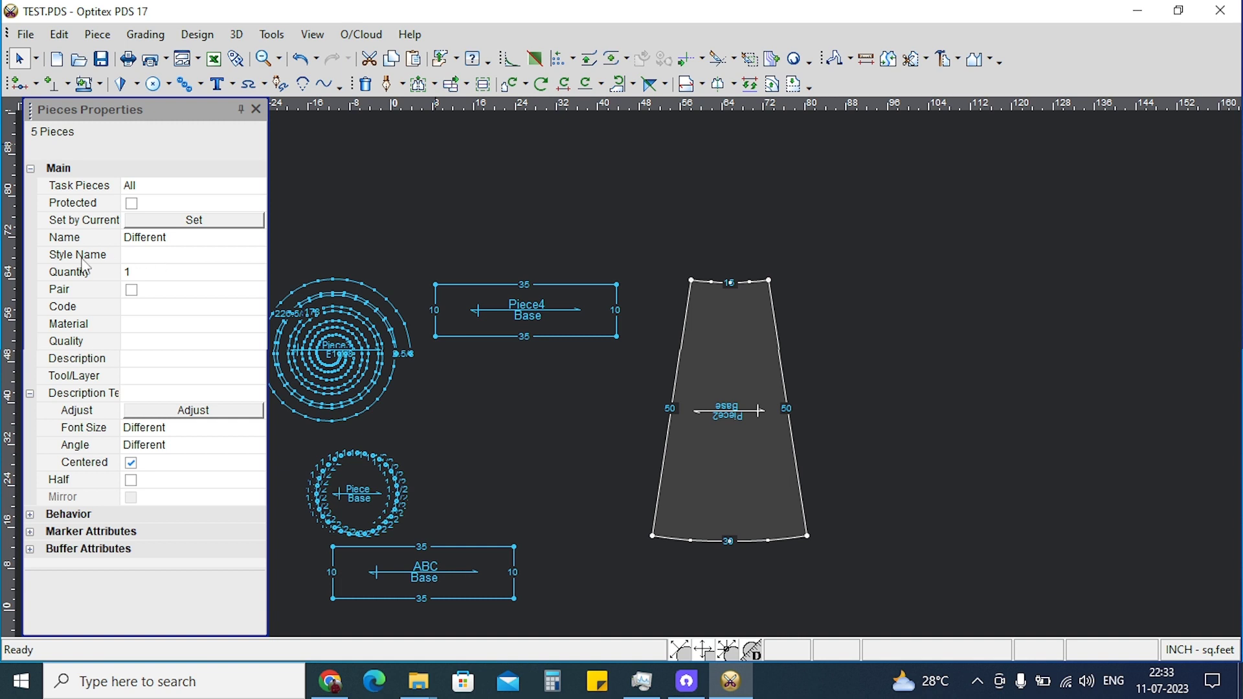
click(142, 256)
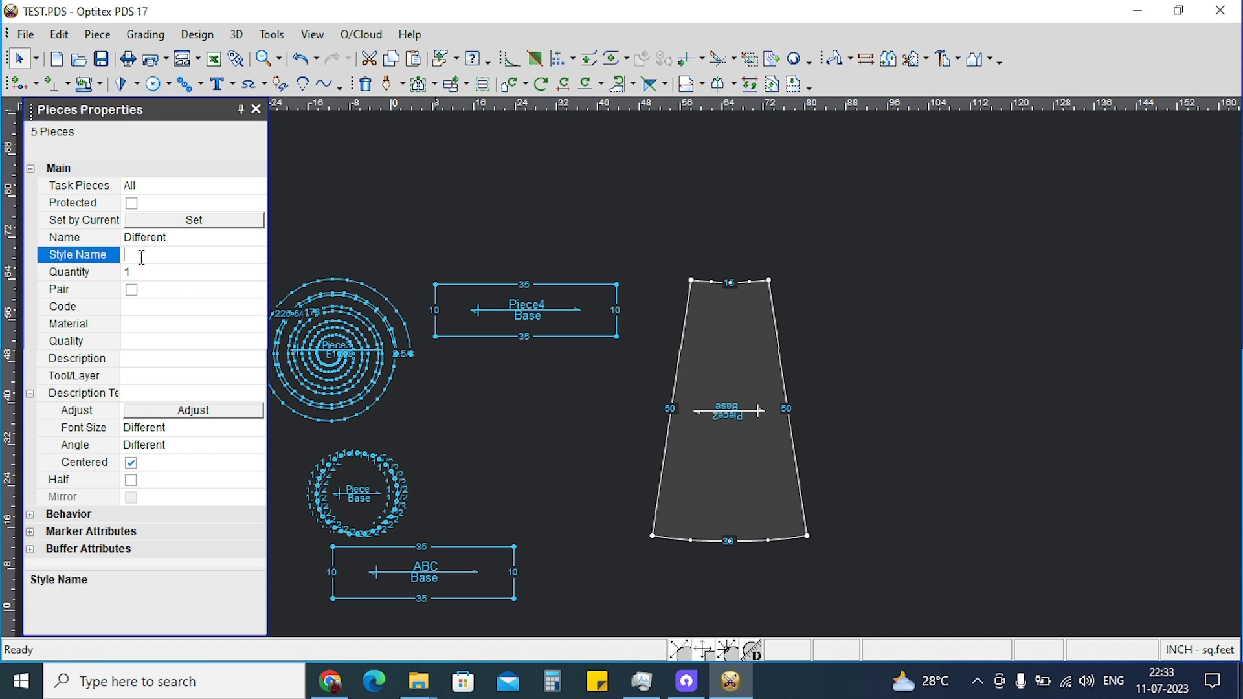
text(TEST)
key(Return)
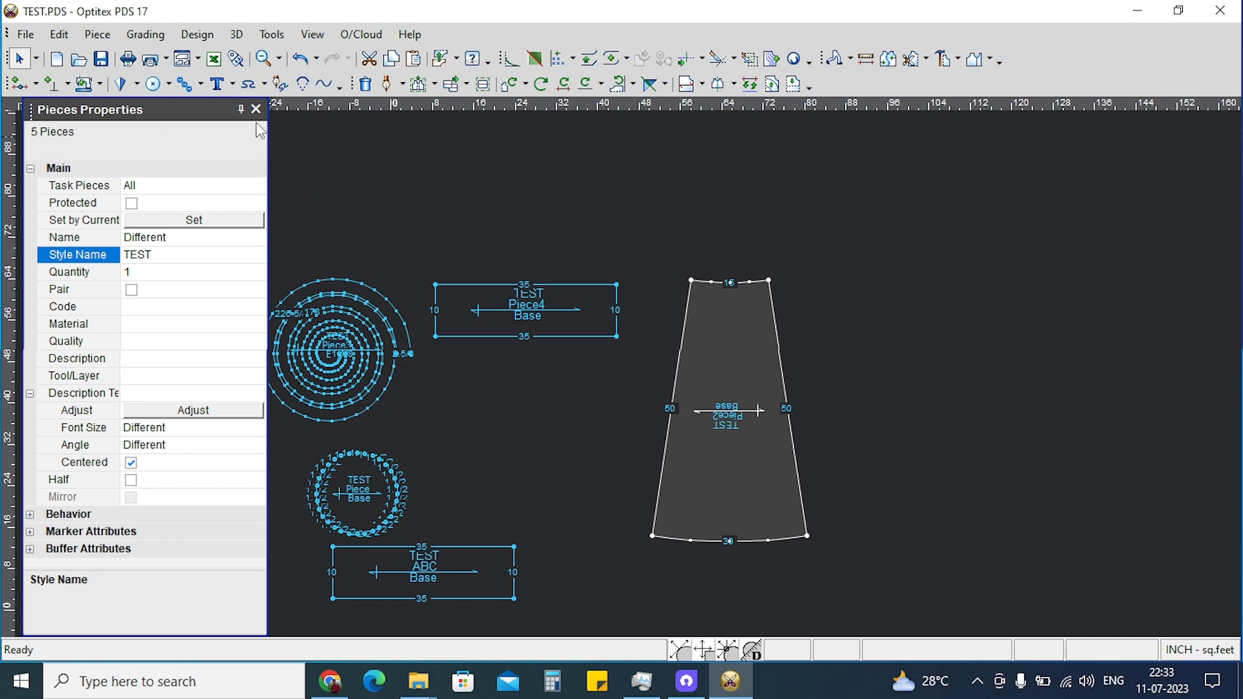
click(257, 109)
scroll(616, 364, up, 1)
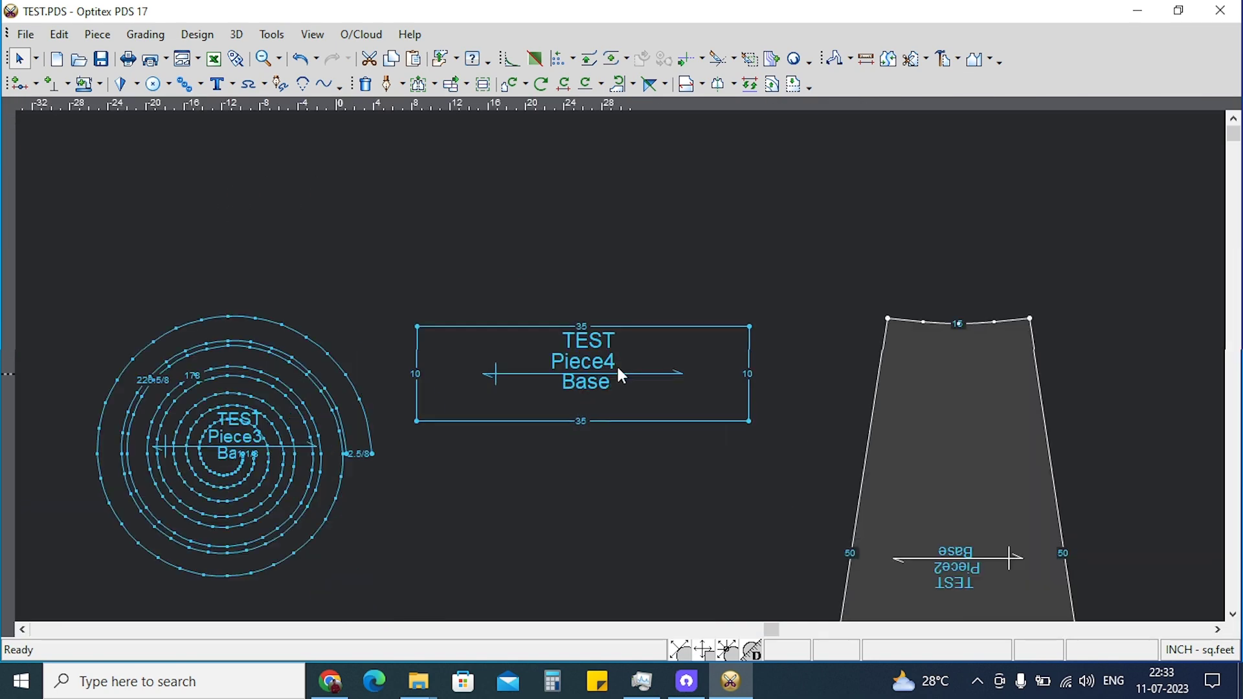
scroll(628, 360, up, 1)
scroll(659, 387, down, 2)
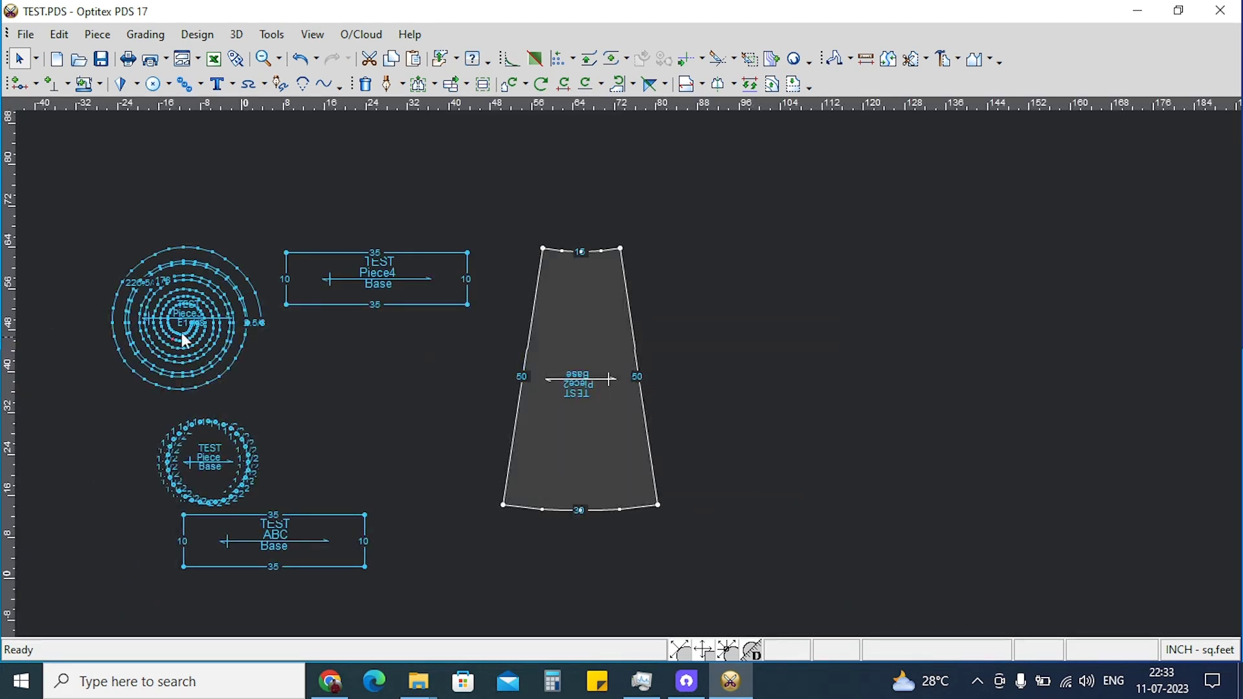
right_click(306, 205)
click(328, 224)
click(26, 34)
key(Escape)
click(58, 34)
click(189, 123)
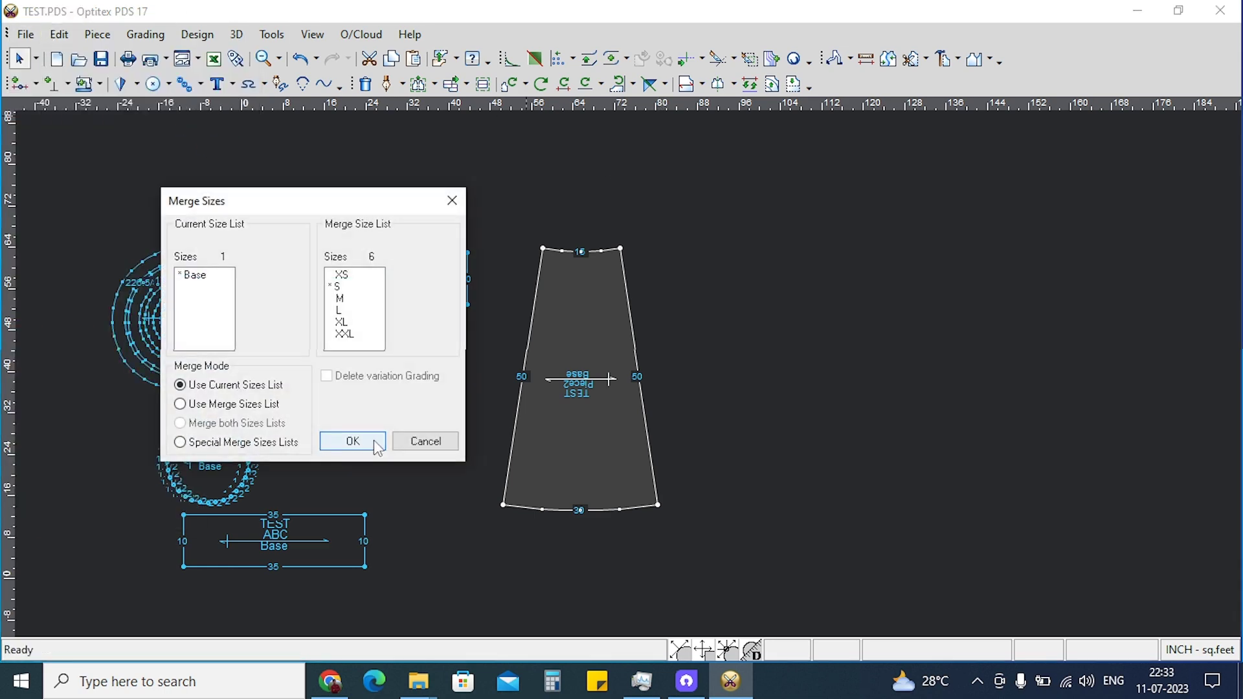
click(427, 441)
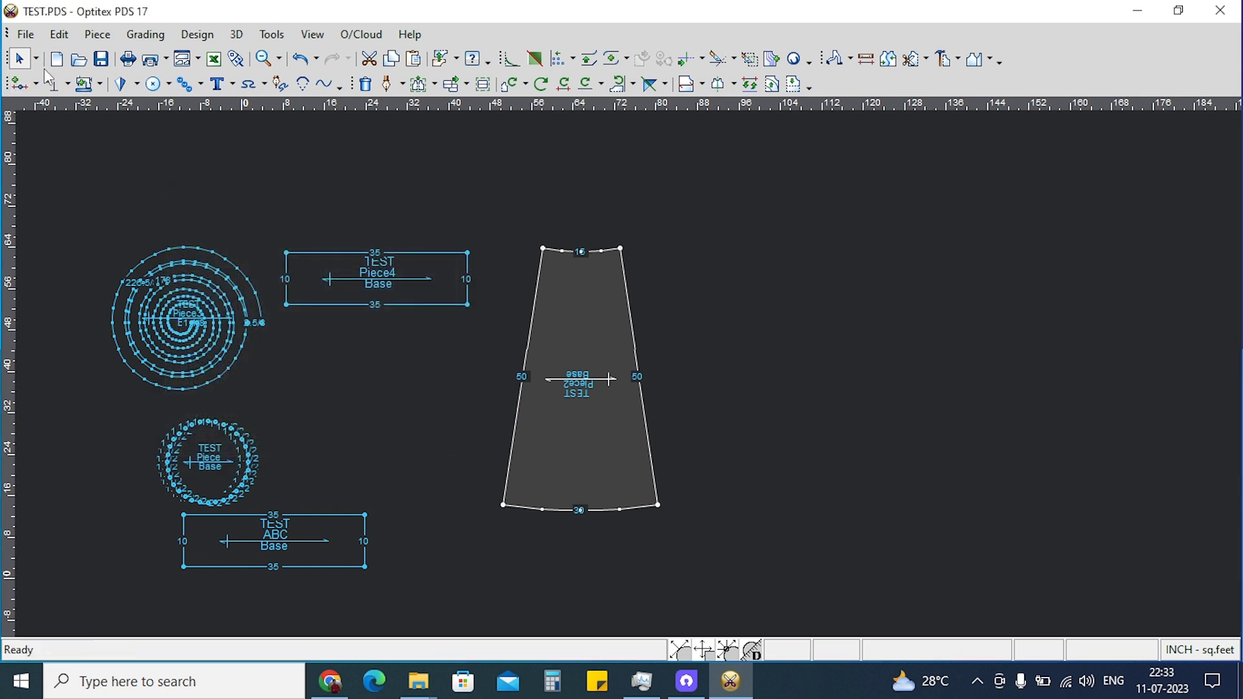
Switch to plain piece selection and move the trapezoid below the ABC piece.
click(35, 59)
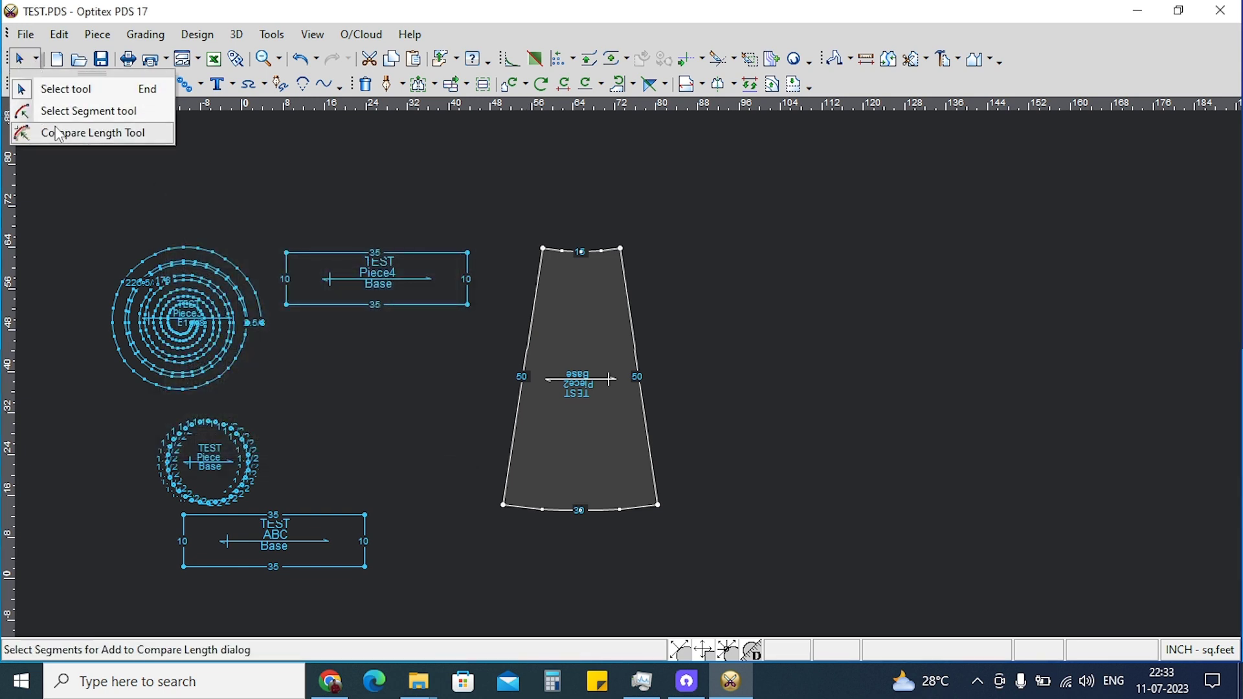
click(113, 143)
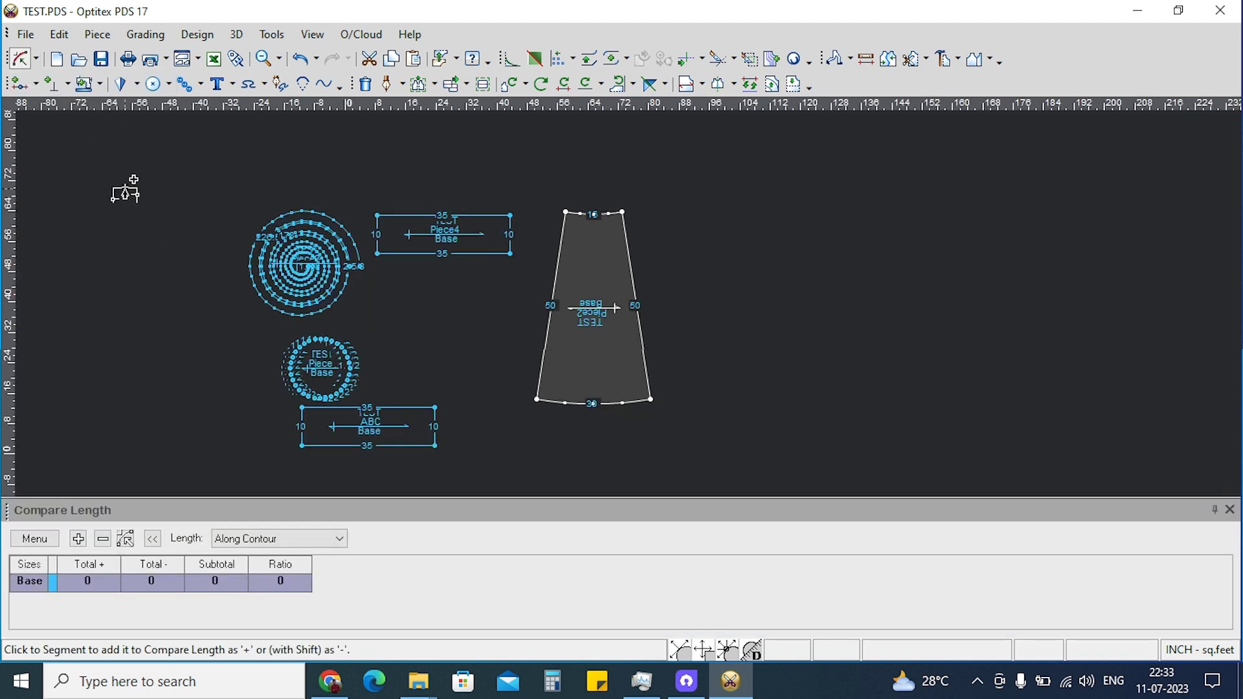
right_click(129, 187)
click(138, 200)
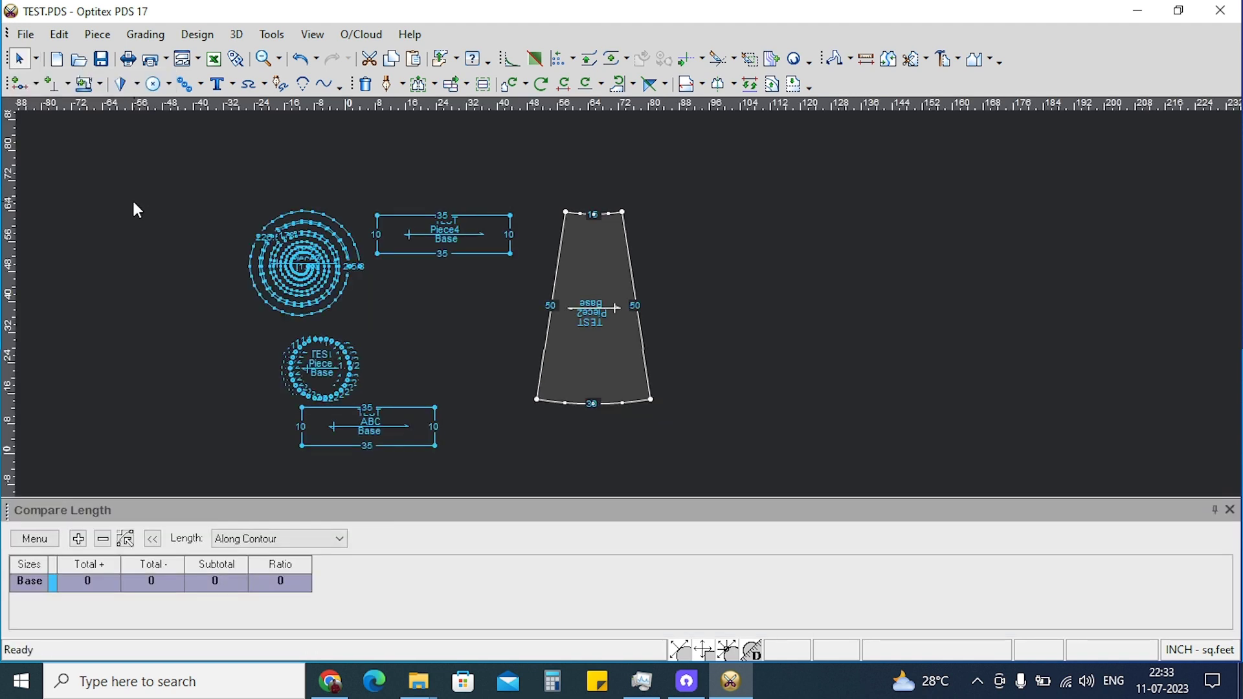
scroll(549, 399, down, 2)
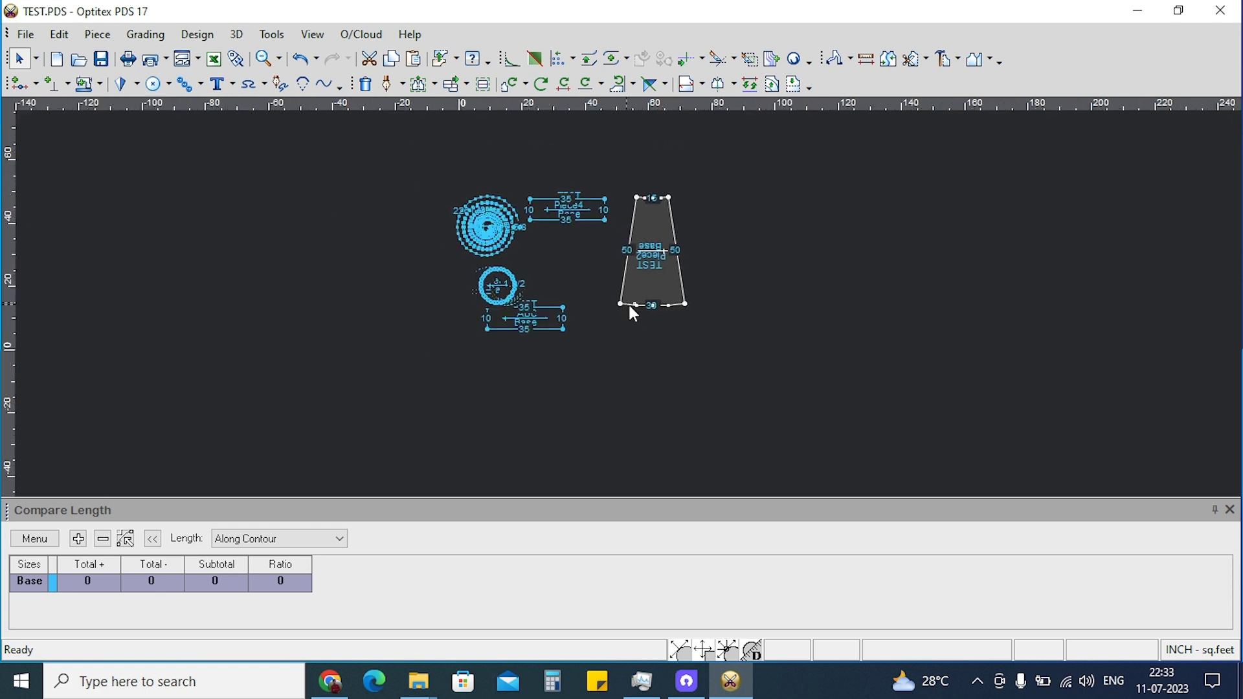
scroll(628, 302, down, 1)
drag(653, 299, 632, 467)
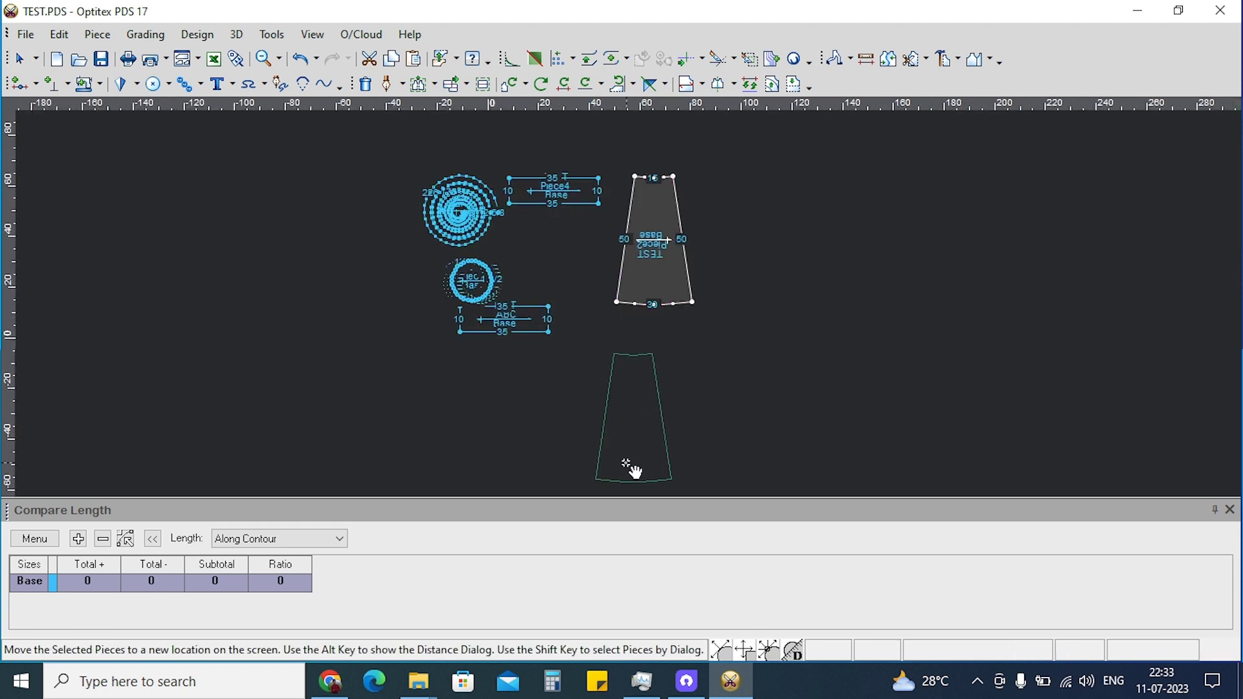
scroll(629, 453, up, 2)
scroll(621, 304, down, 1)
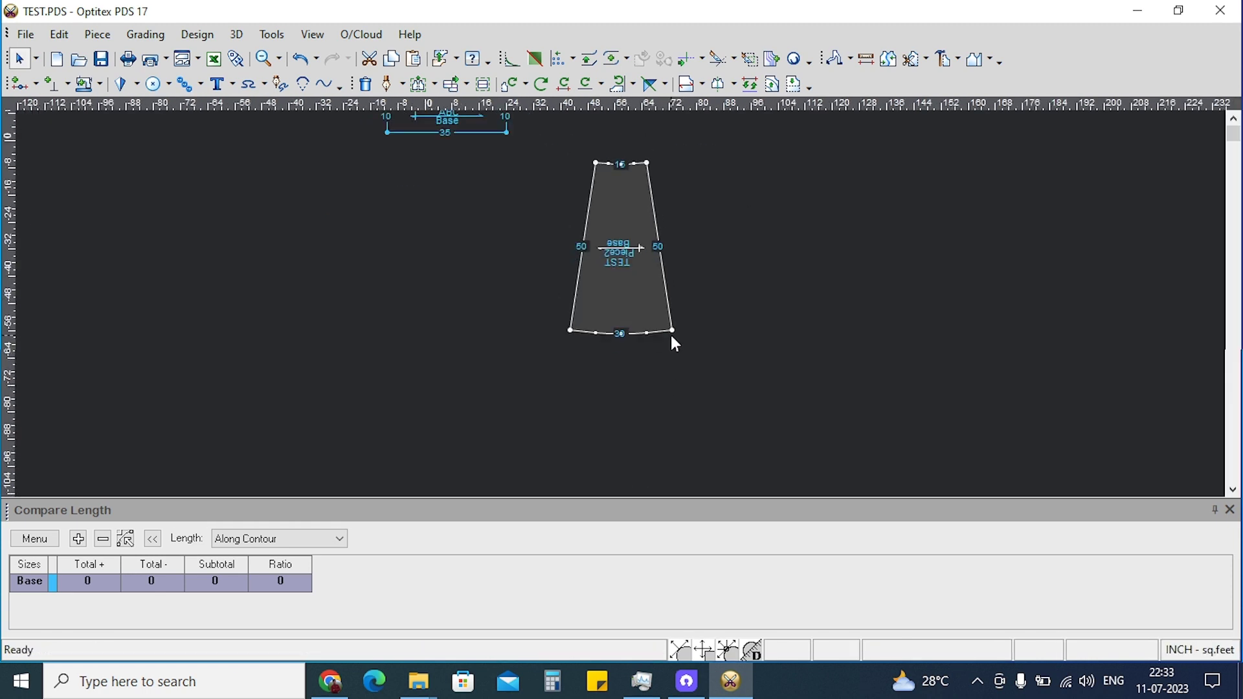
Add the trapezoid's bottom edge to Compare Length, measured Along Contour at 30.
click(569, 331)
click(672, 331)
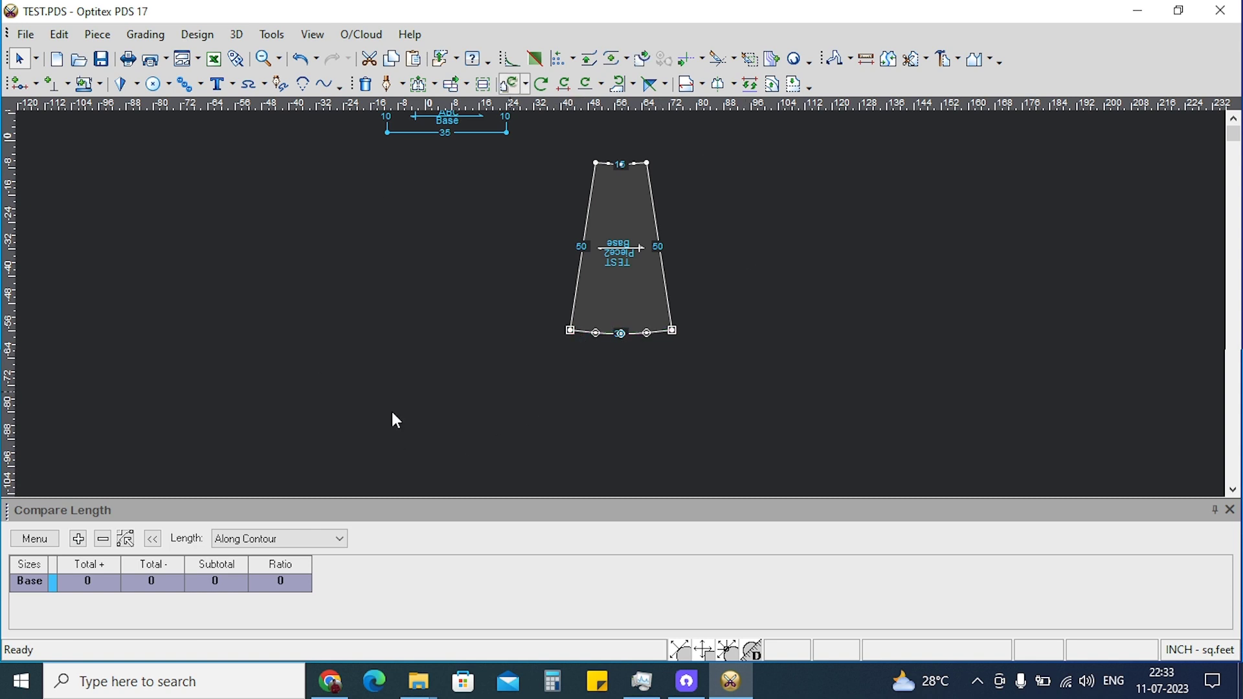
click(79, 543)
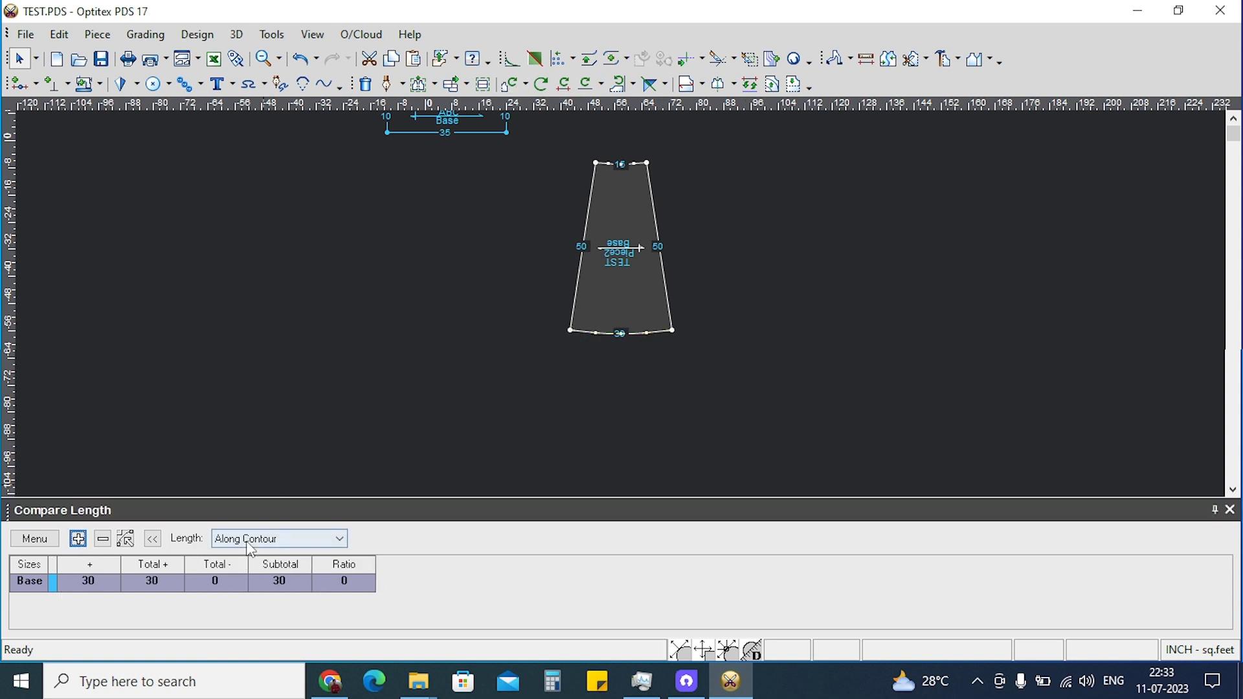
click(281, 547)
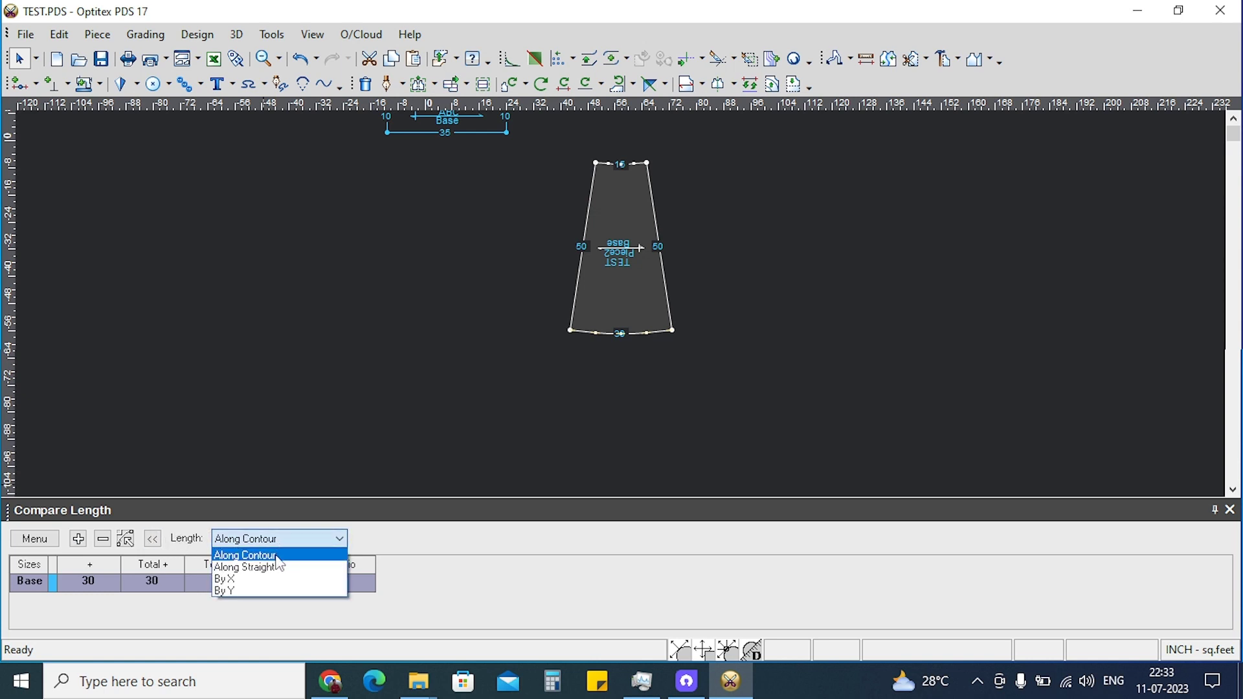
click(280, 555)
click(285, 548)
click(280, 540)
click(278, 540)
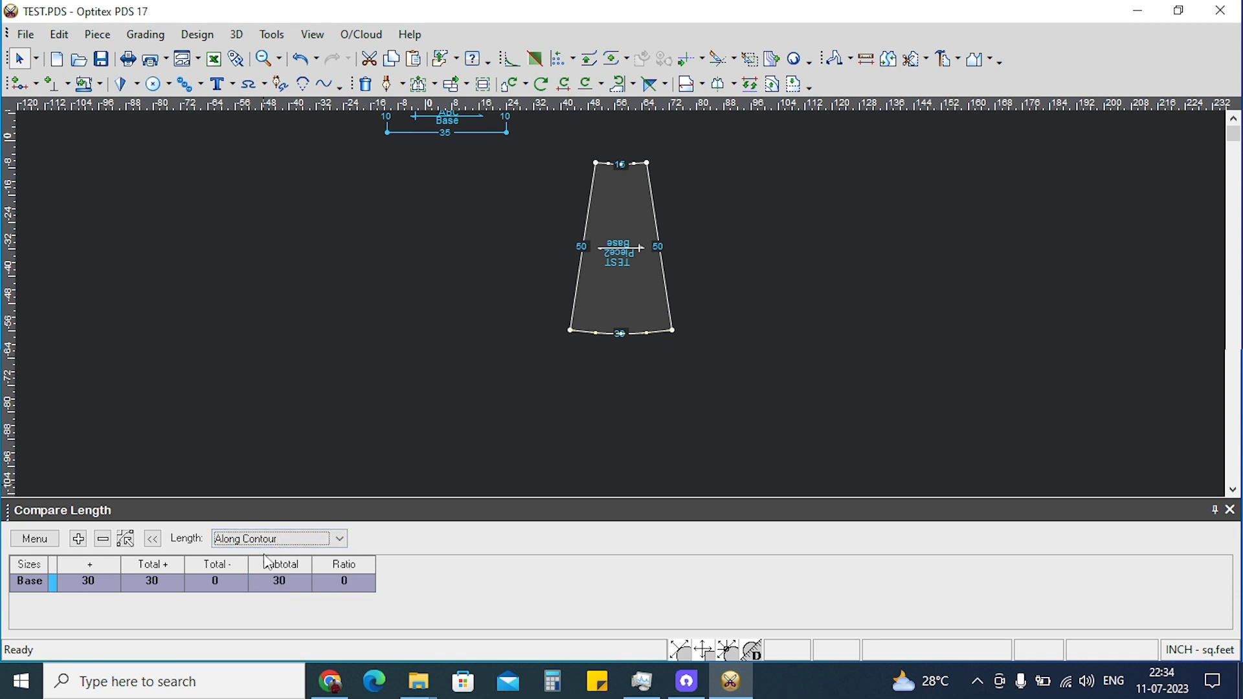
click(674, 332)
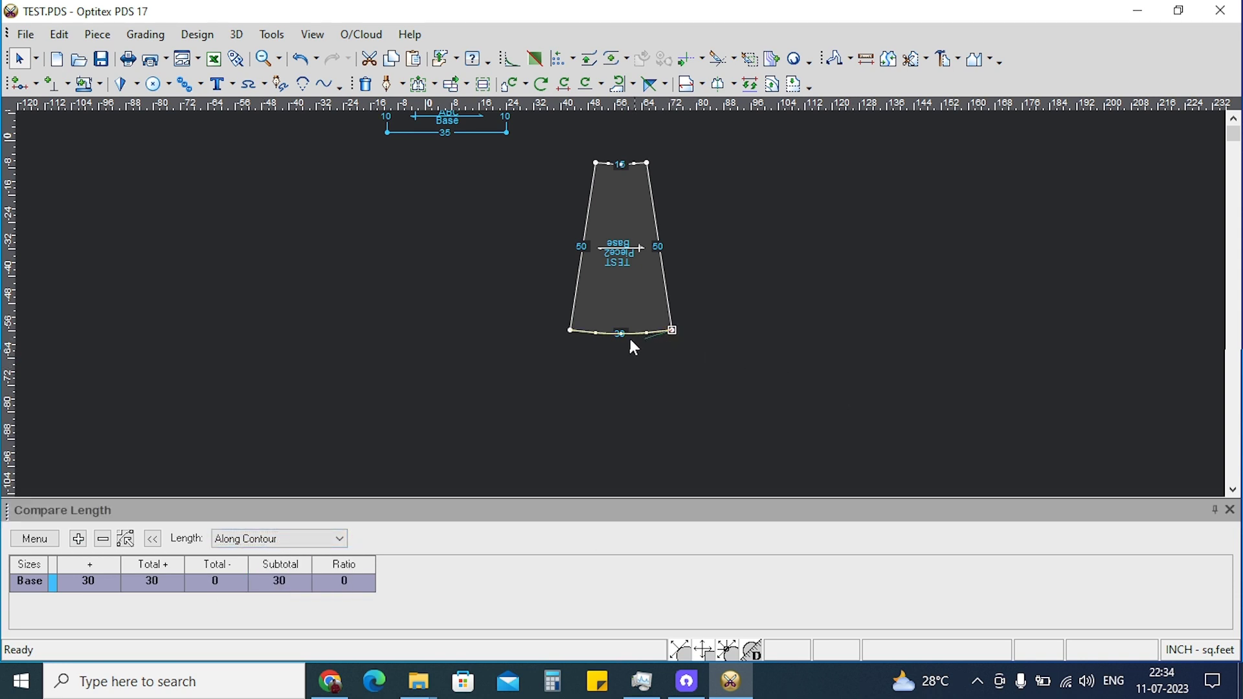
click(569, 331)
click(330, 538)
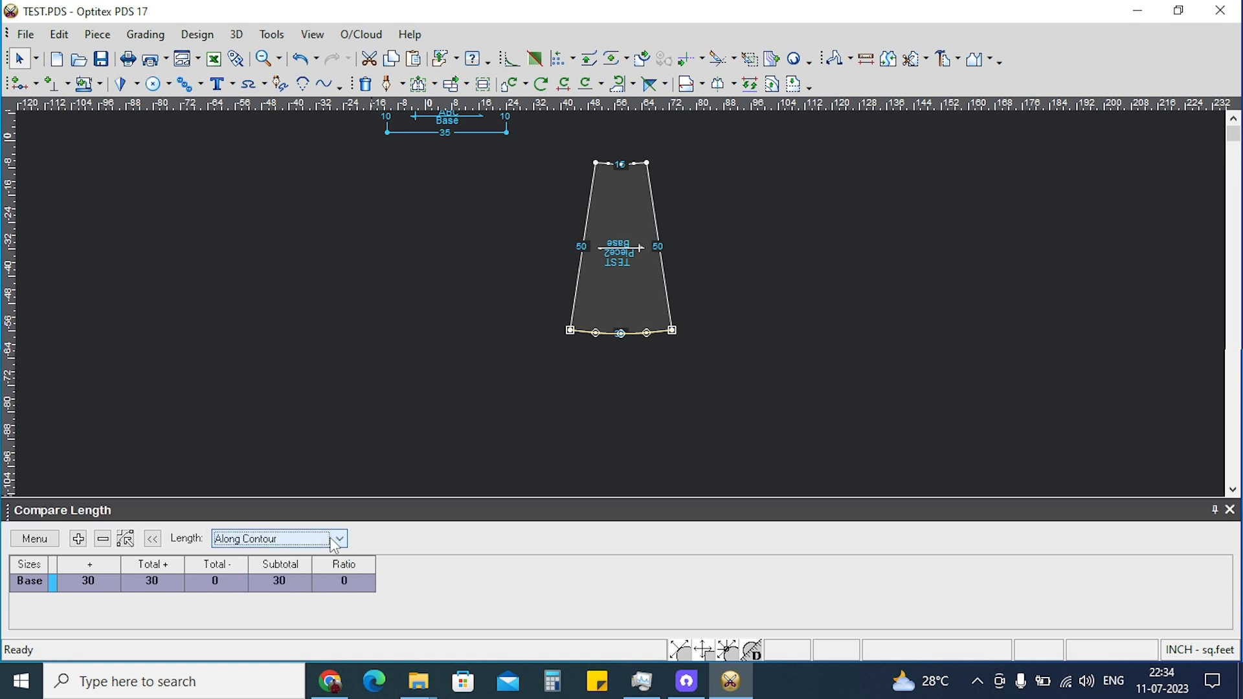
Measure the bottom edge Along Straight, add it again, then return to Along Contour.
click(324, 540)
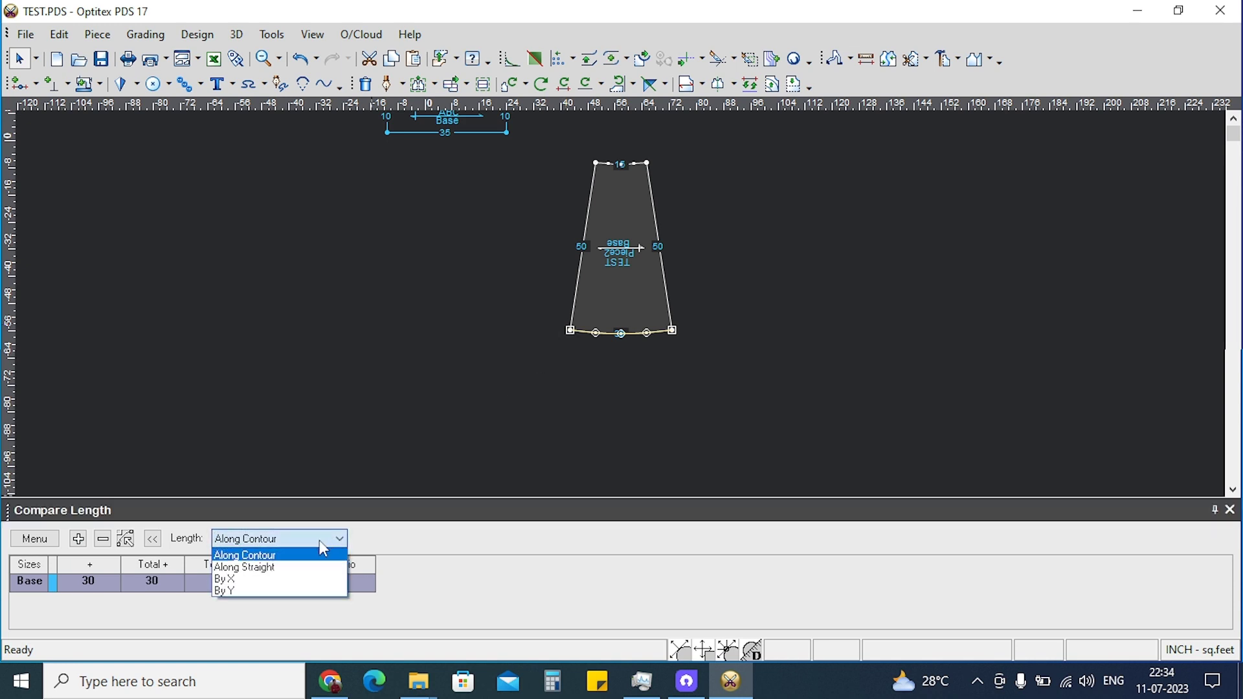
click(252, 578)
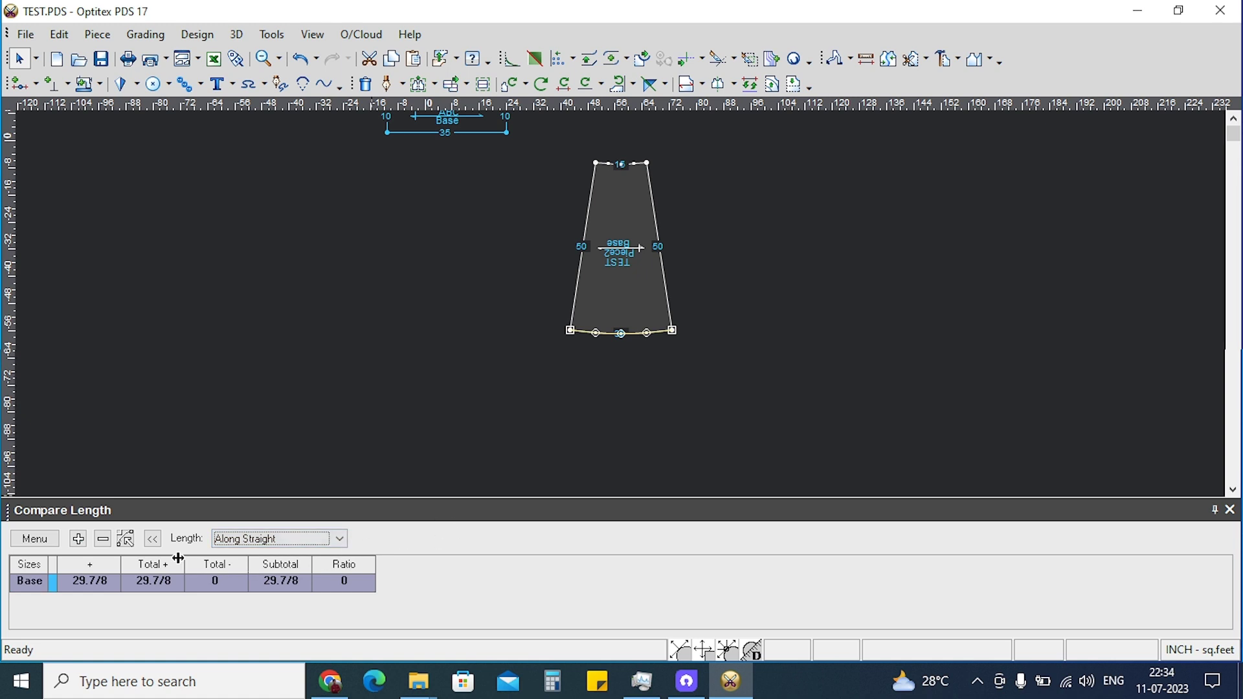
click(79, 541)
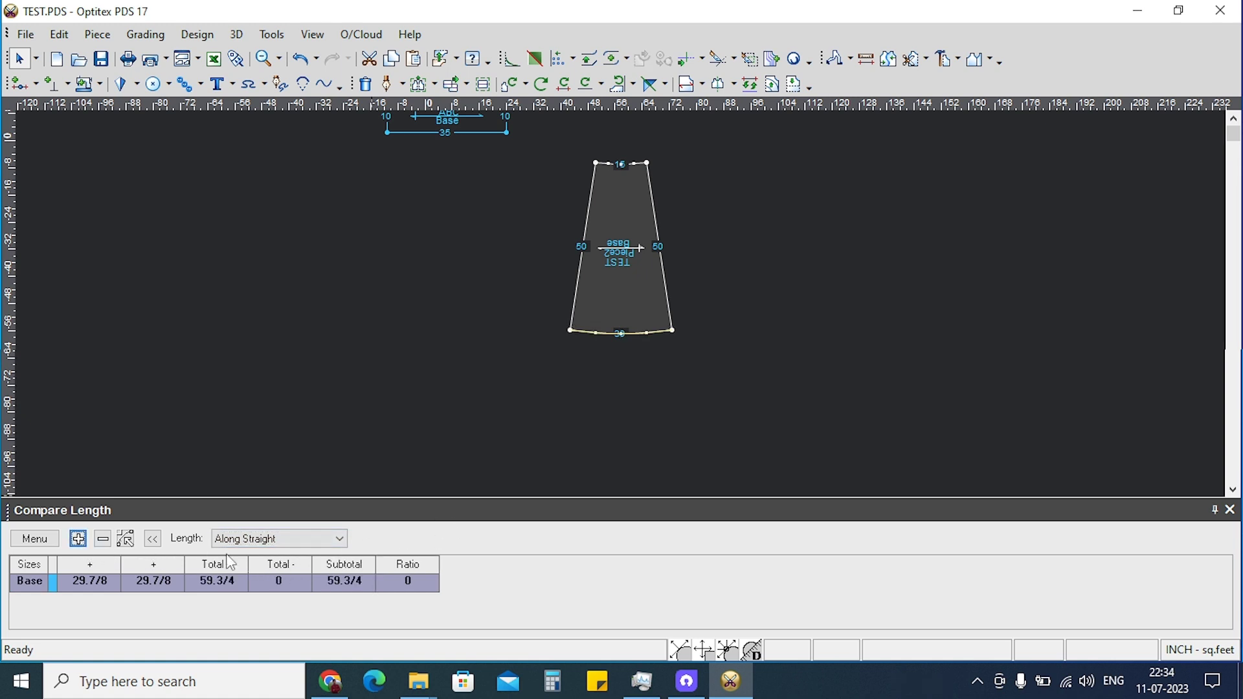
click(56, 542)
click(339, 538)
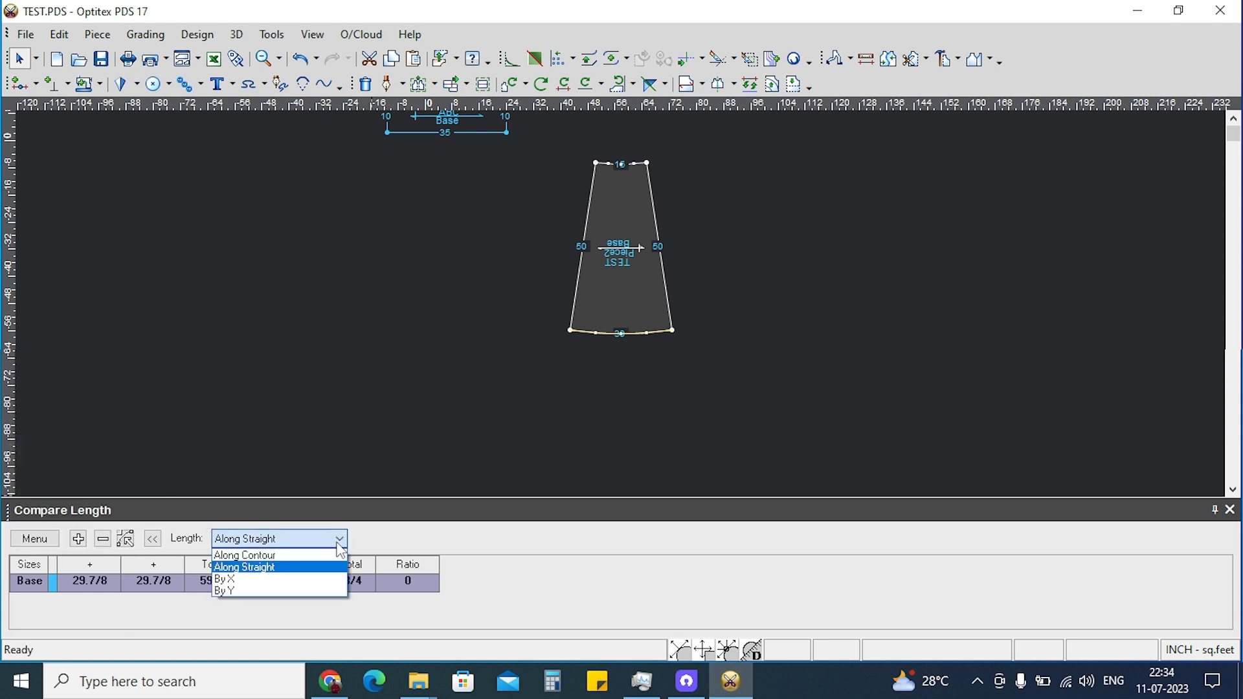
click(290, 555)
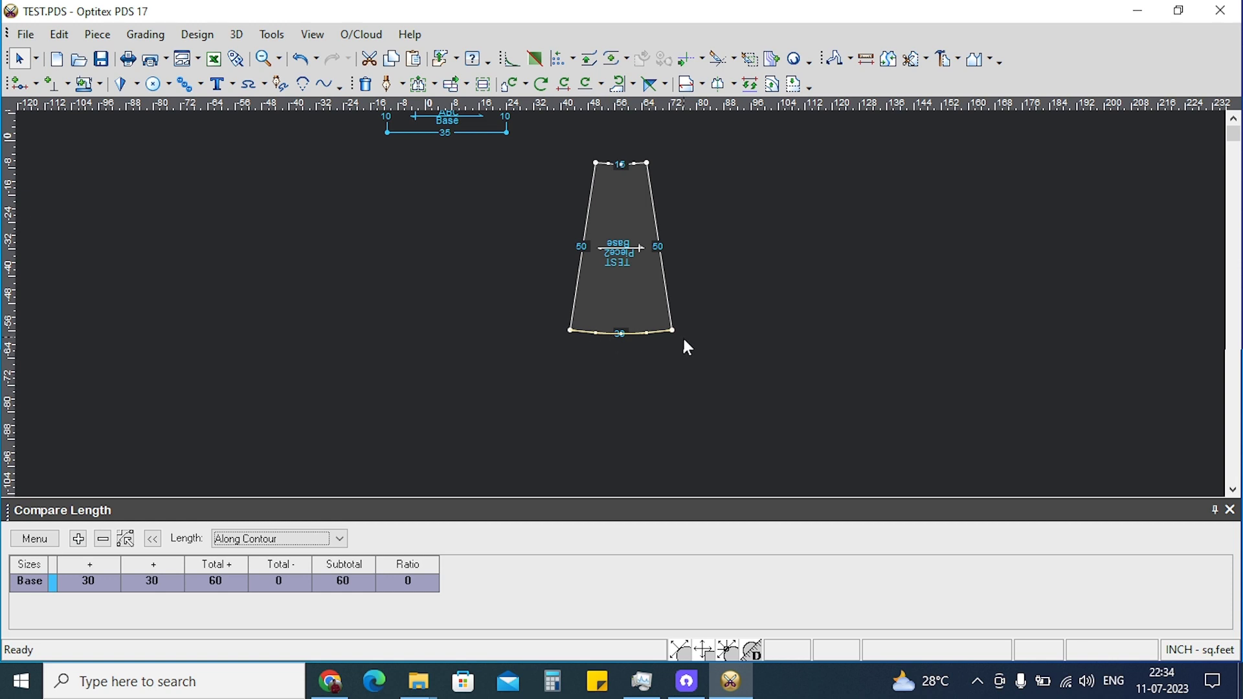
Measure the bottom edge By X, then By Y, which reads 0.
click(339, 540)
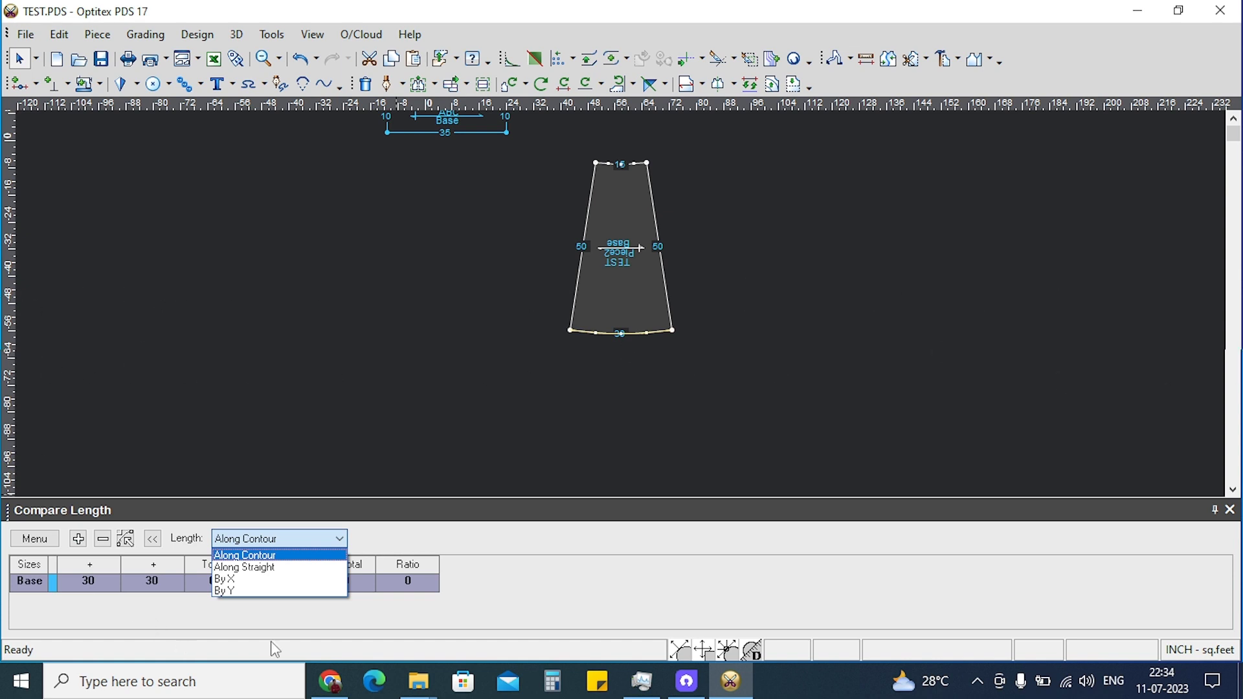
click(236, 579)
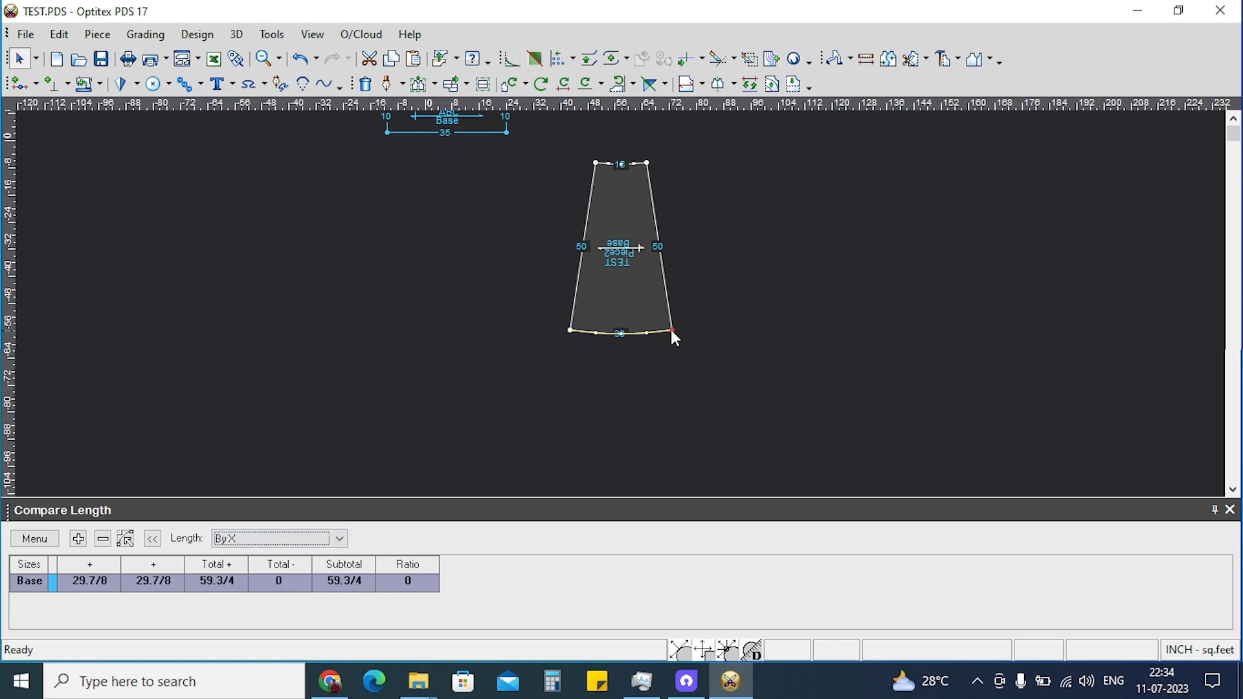
click(602, 332)
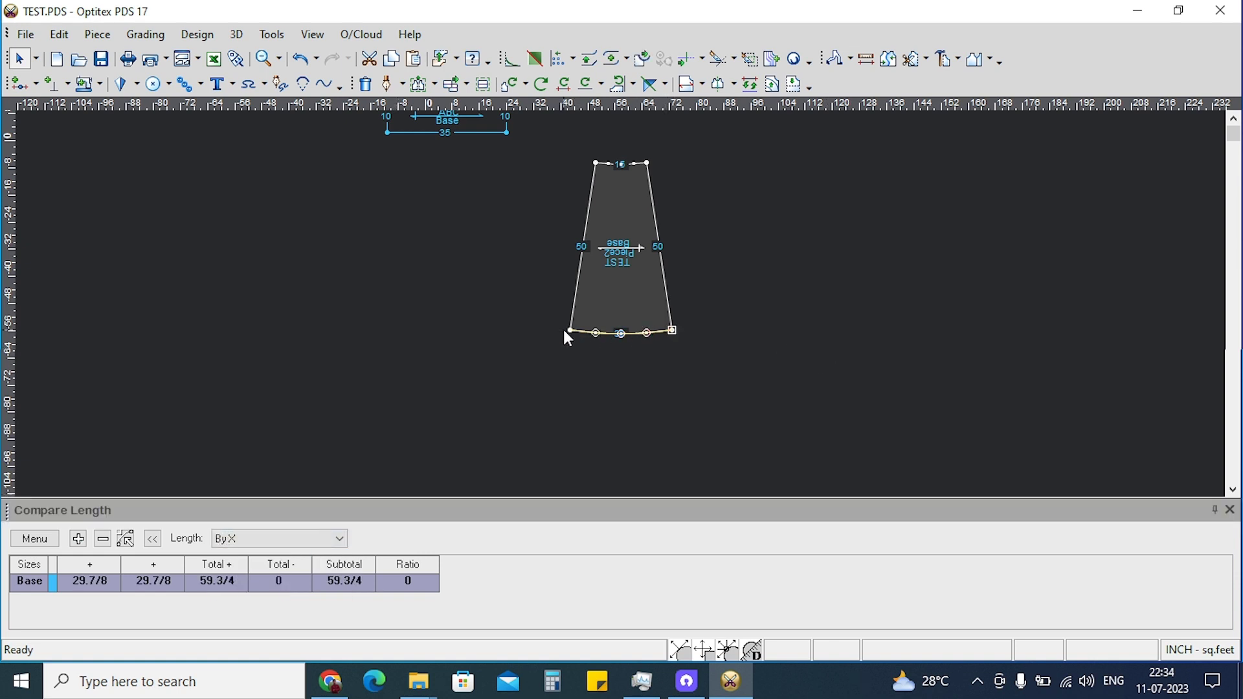
click(321, 539)
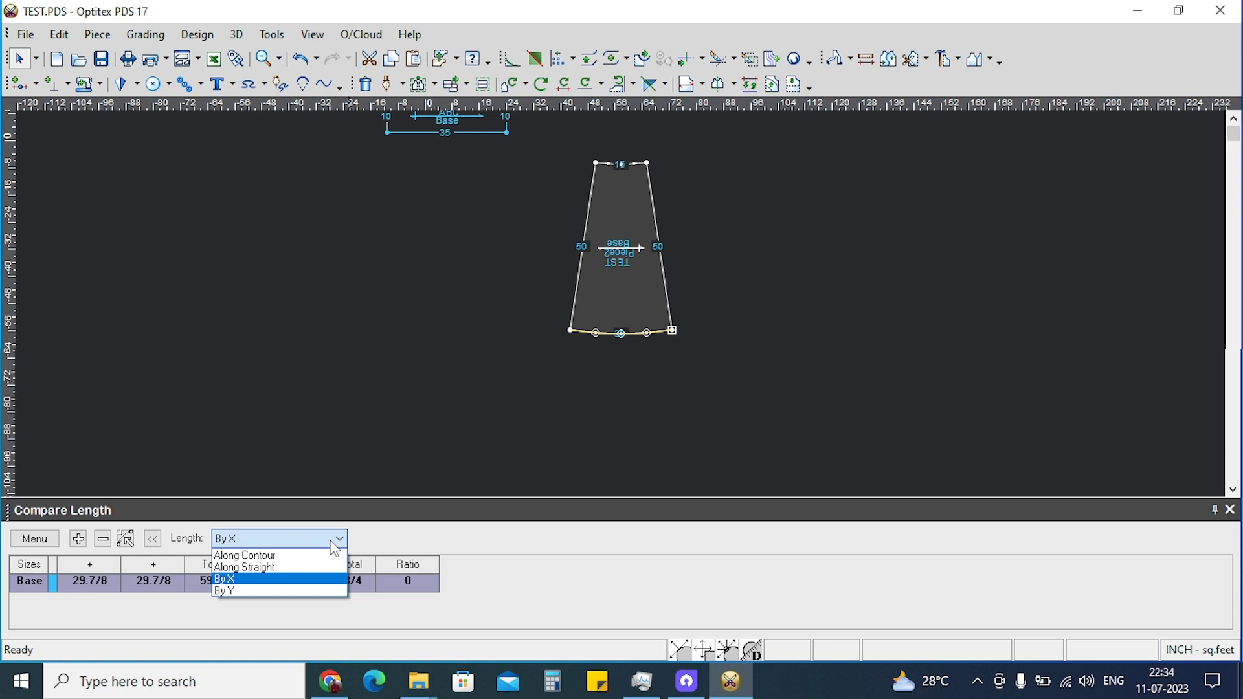
click(265, 592)
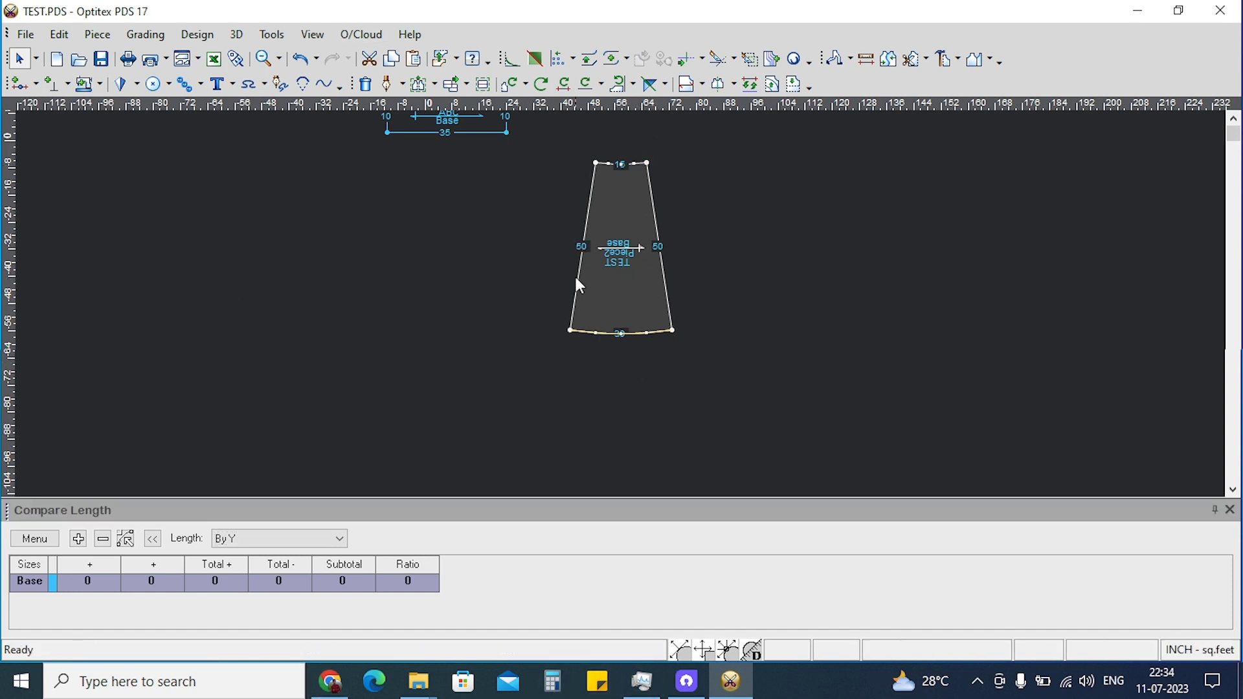
Clear the table and add the trapezoid's left edge, reading 49 1/2 By Y.
click(569, 329)
click(601, 164)
click(46, 552)
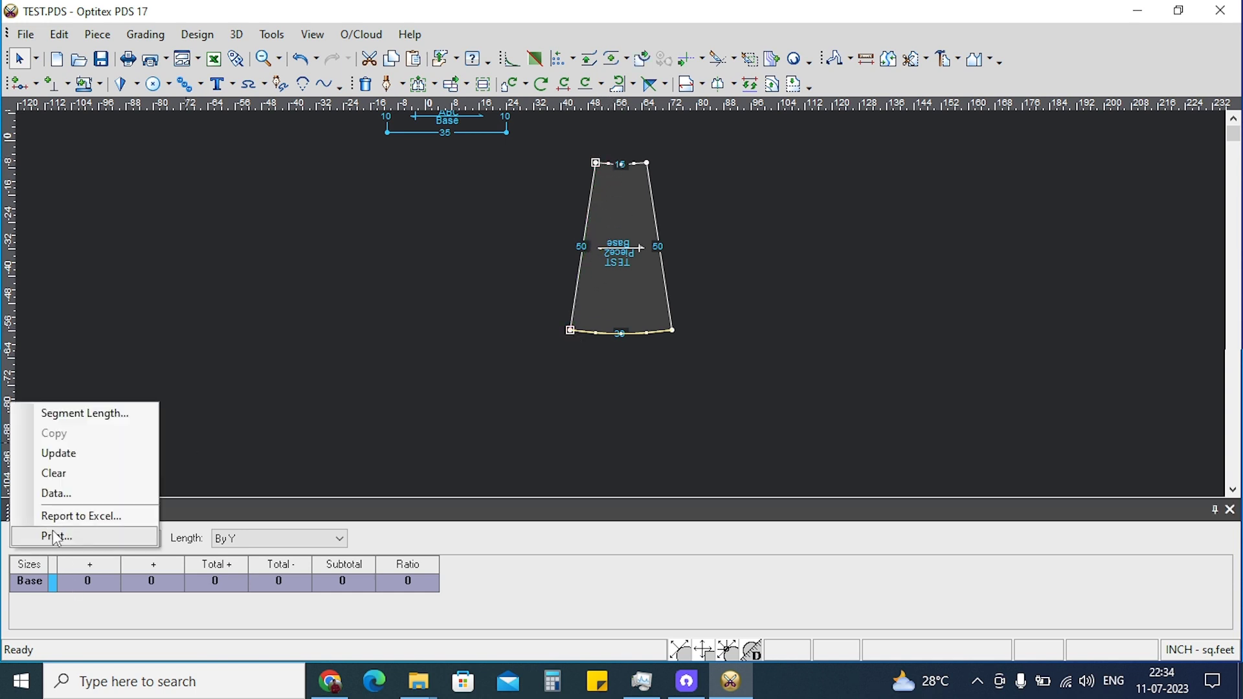
click(65, 472)
click(78, 543)
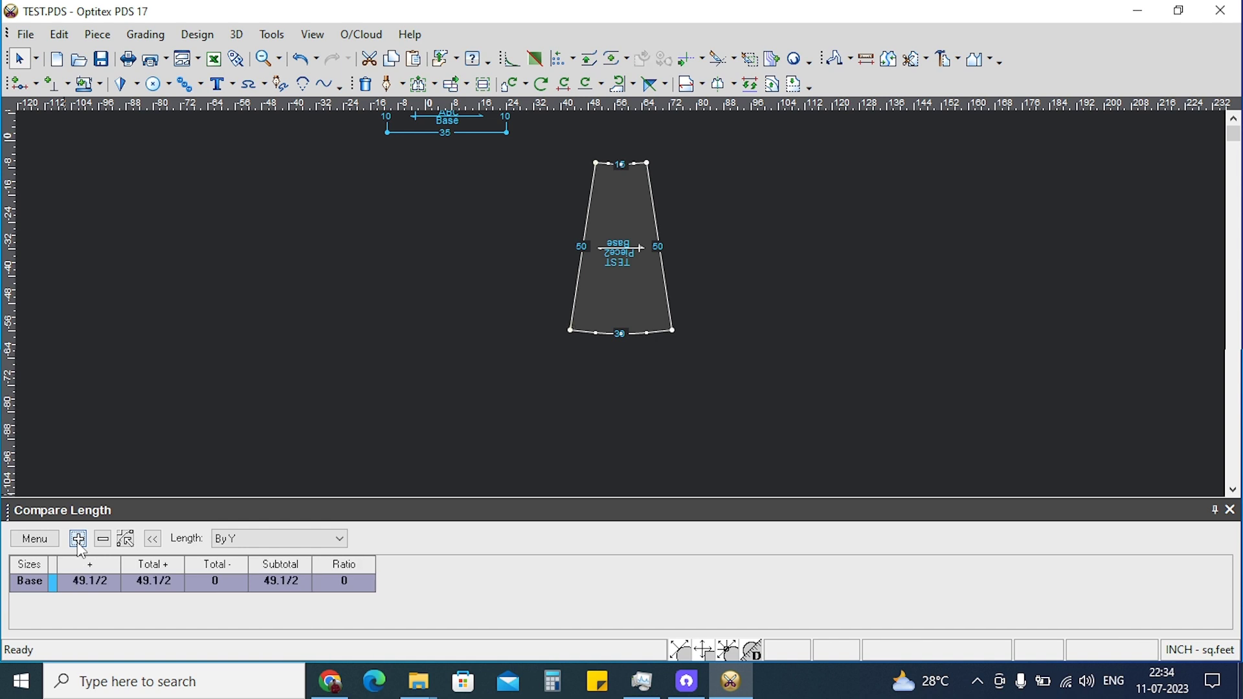
click(283, 540)
click(237, 591)
Switch the left-edge measure to Along Contour, reading 50 for the Base size.
click(278, 539)
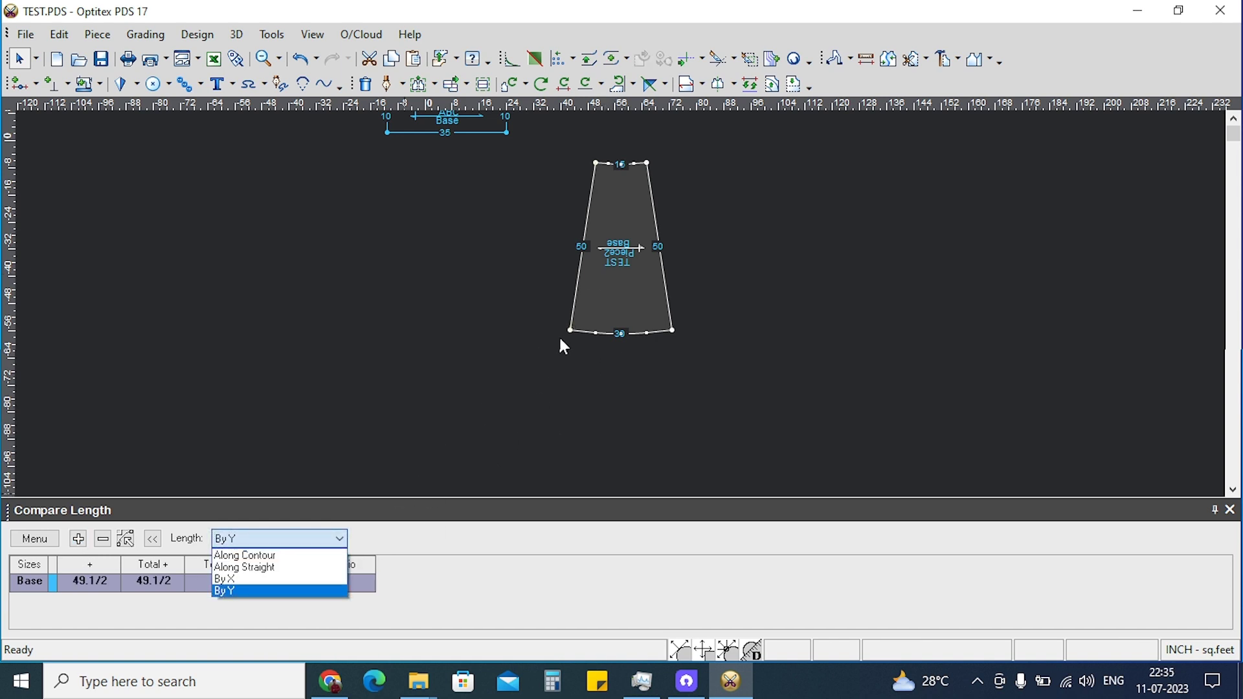
click(248, 556)
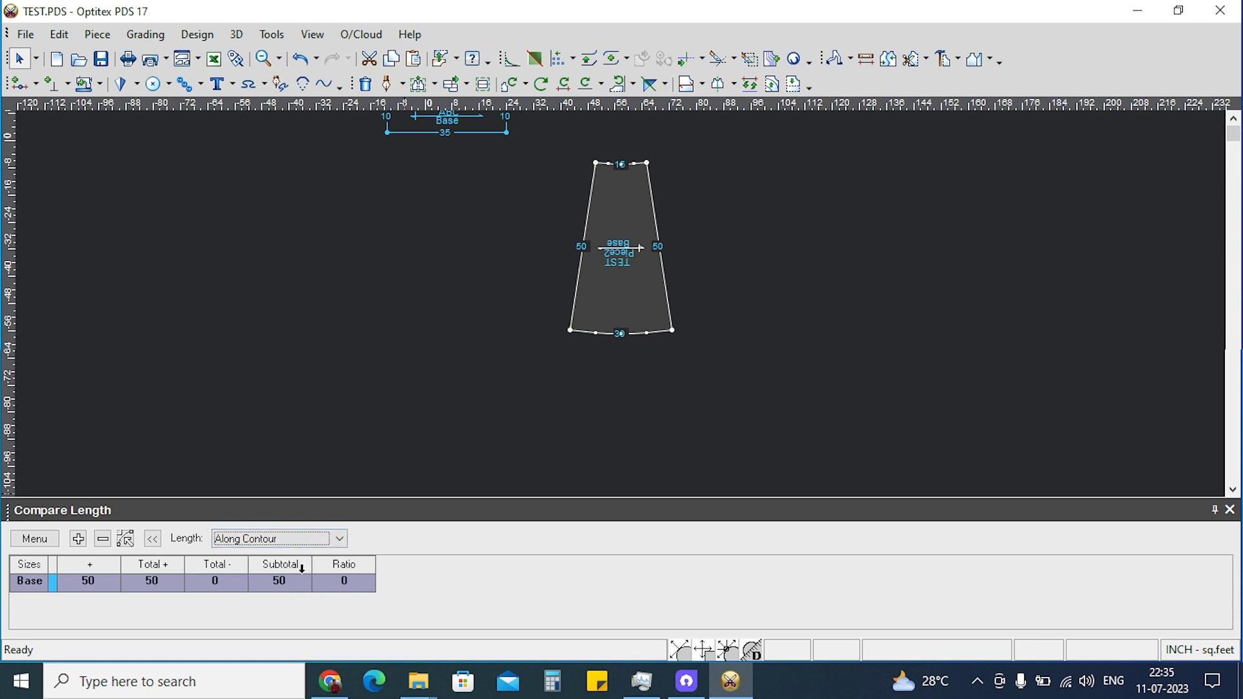
click(620, 167)
click(620, 335)
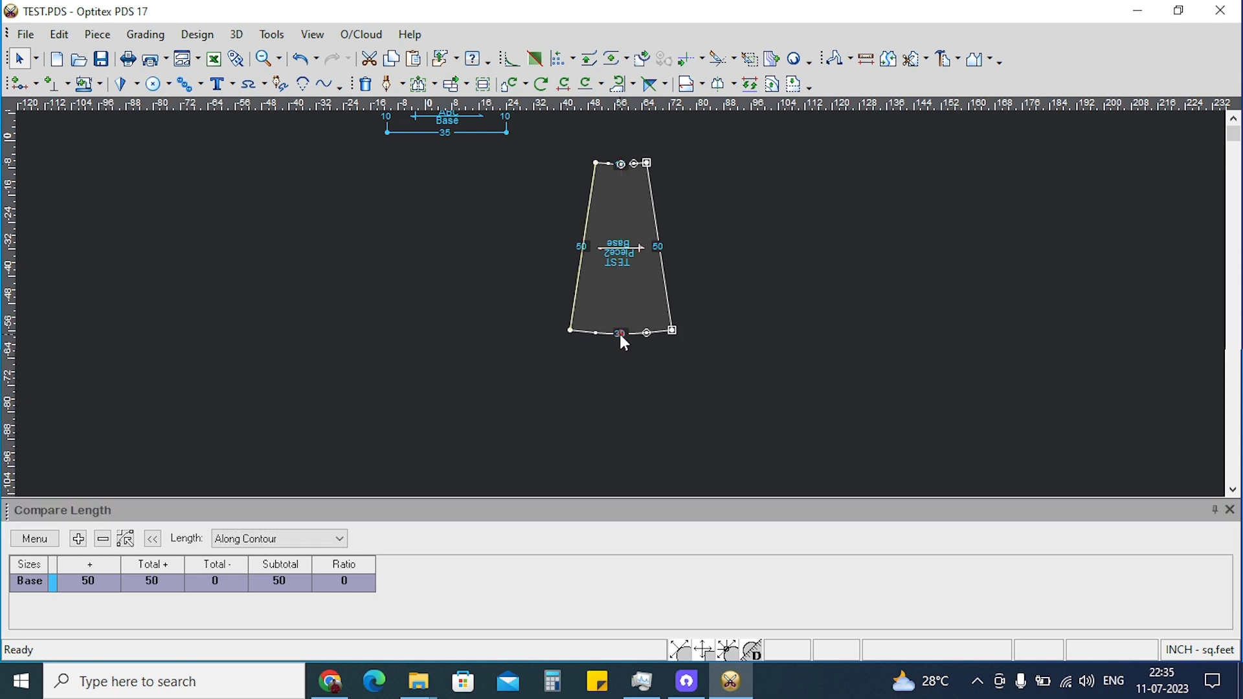
click(55, 539)
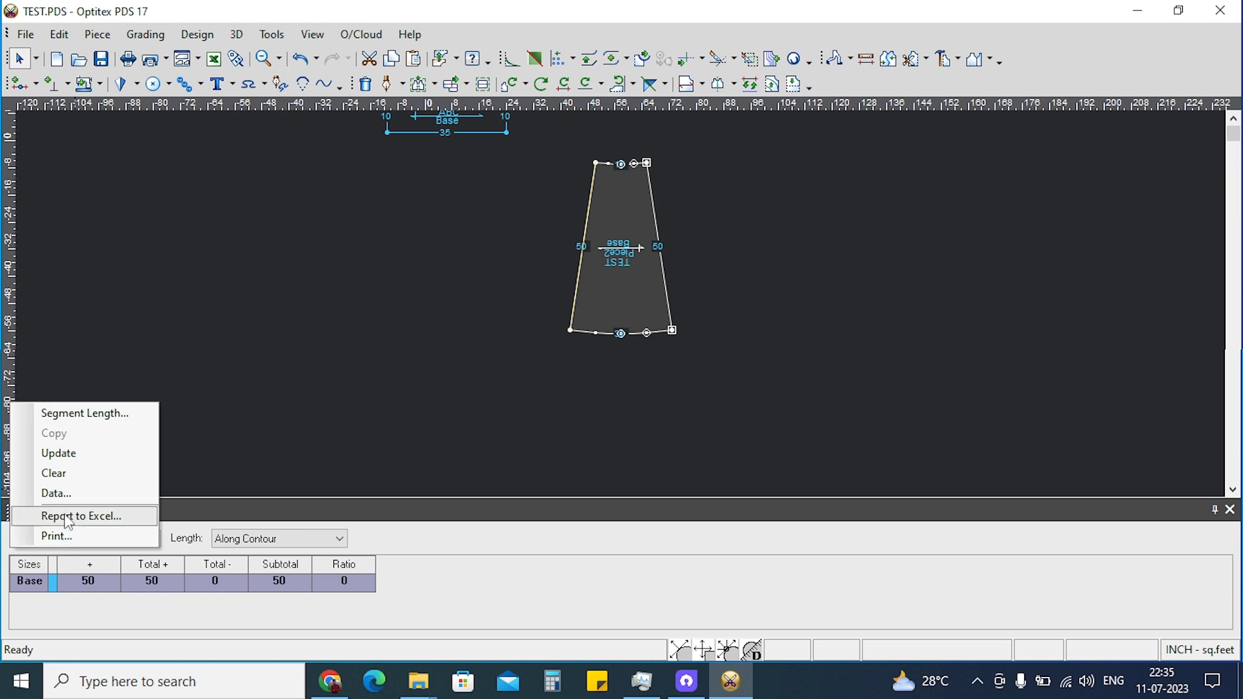
click(55, 558)
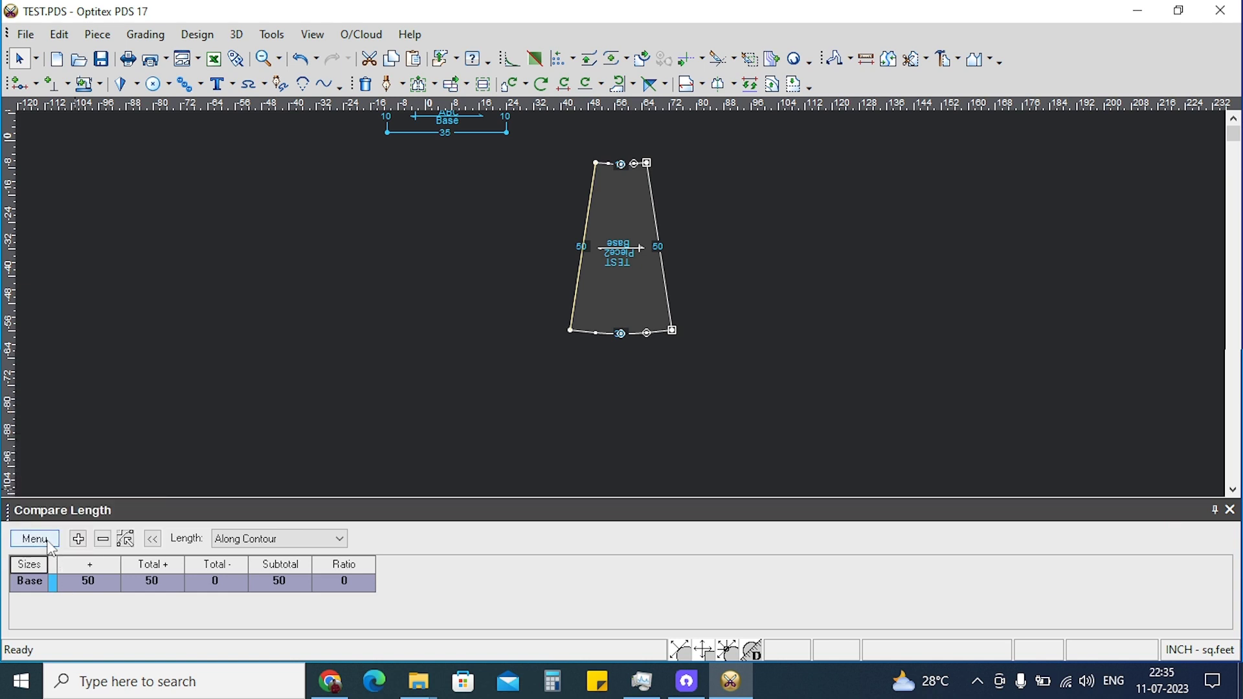
click(52, 541)
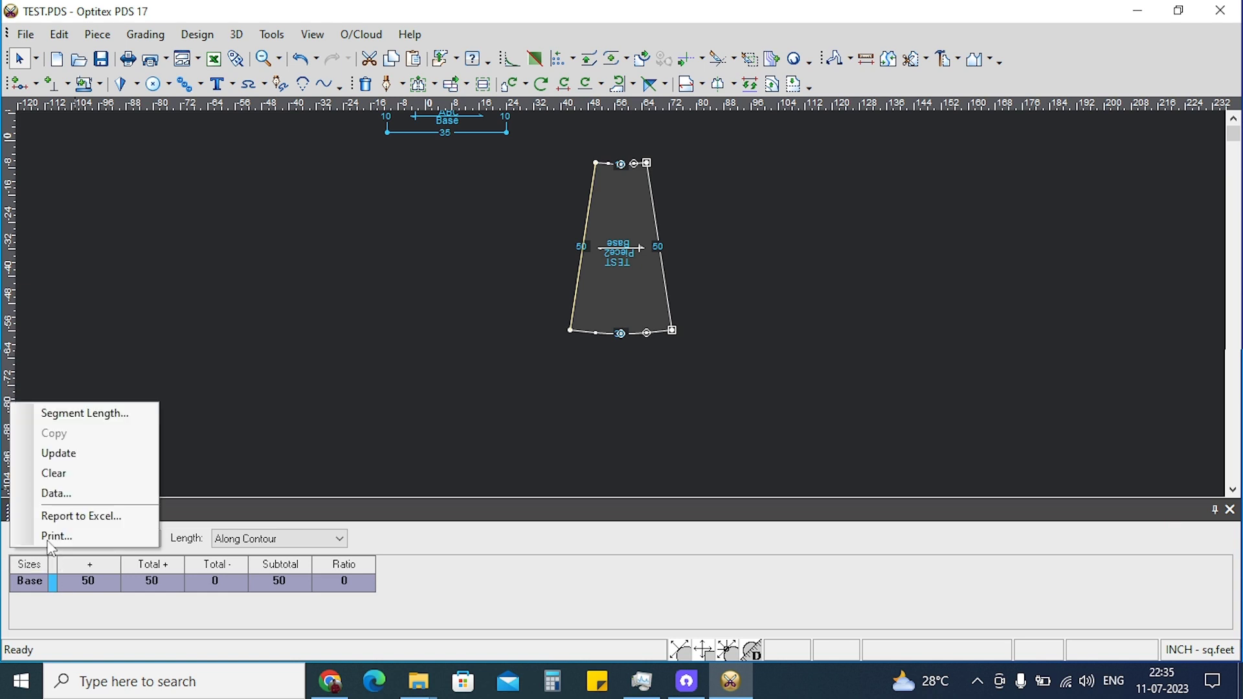
Clear the table, add the top-to-bottom notch outline, and measure it Along Straight, then By Y.
click(65, 480)
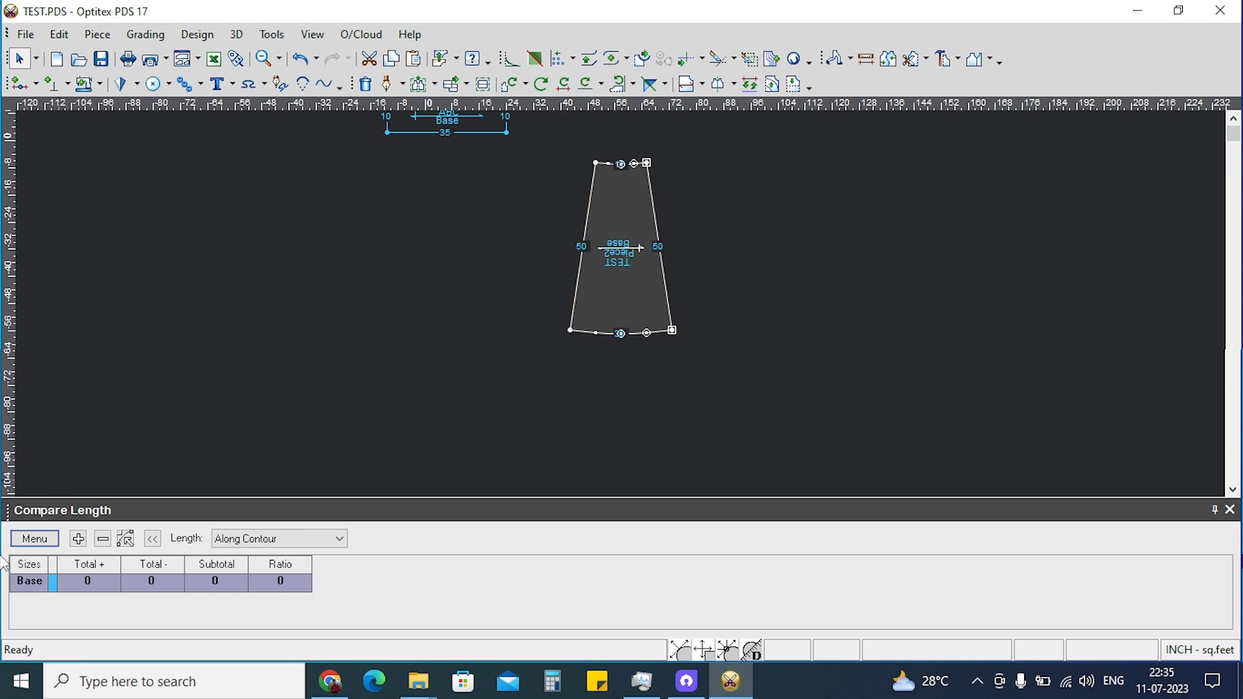
drag(620, 166, 621, 333)
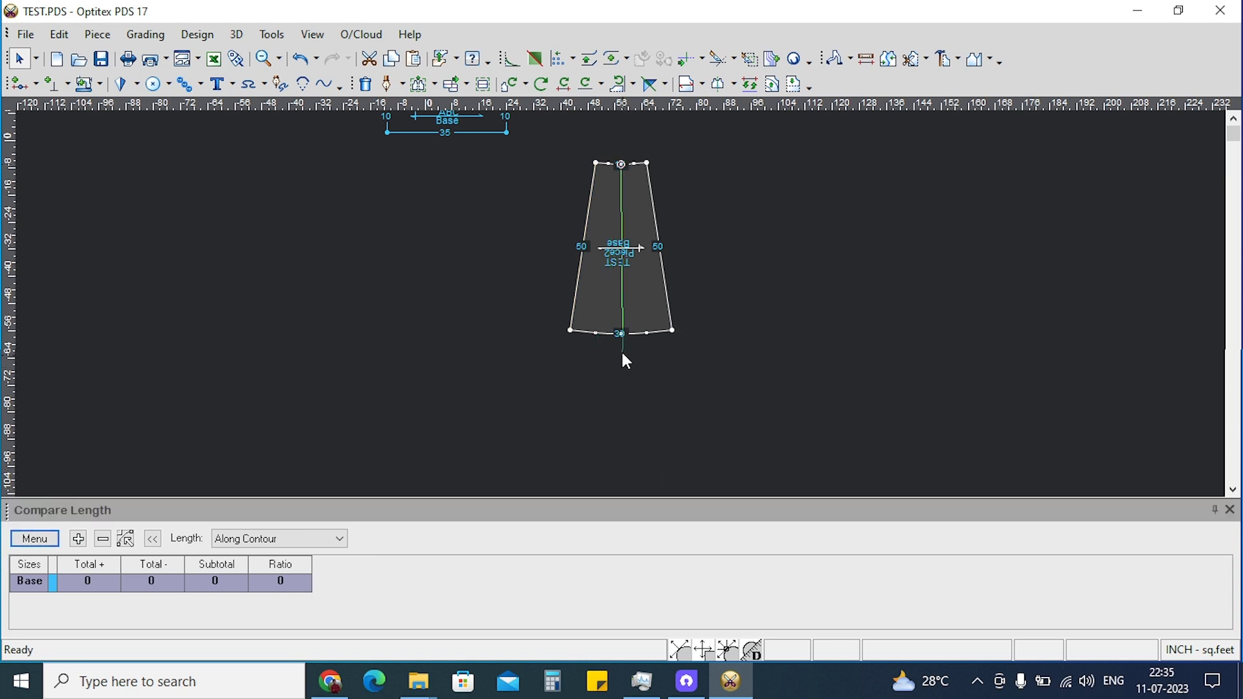
click(78, 539)
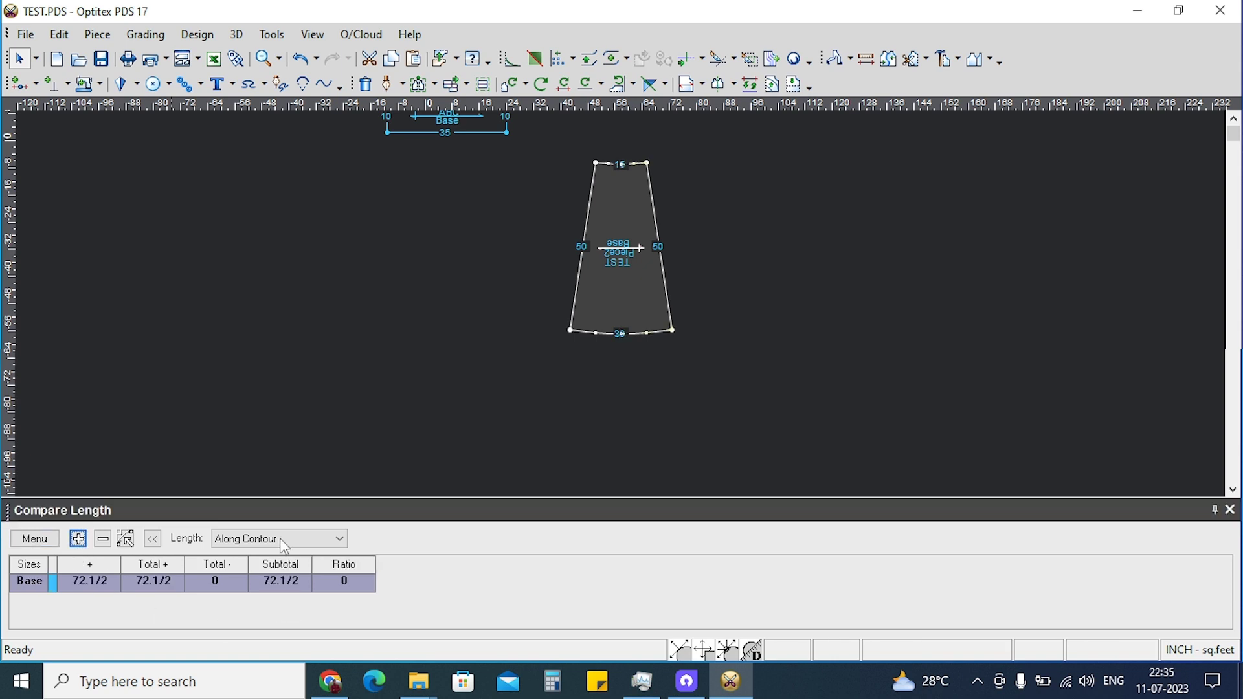
click(621, 164)
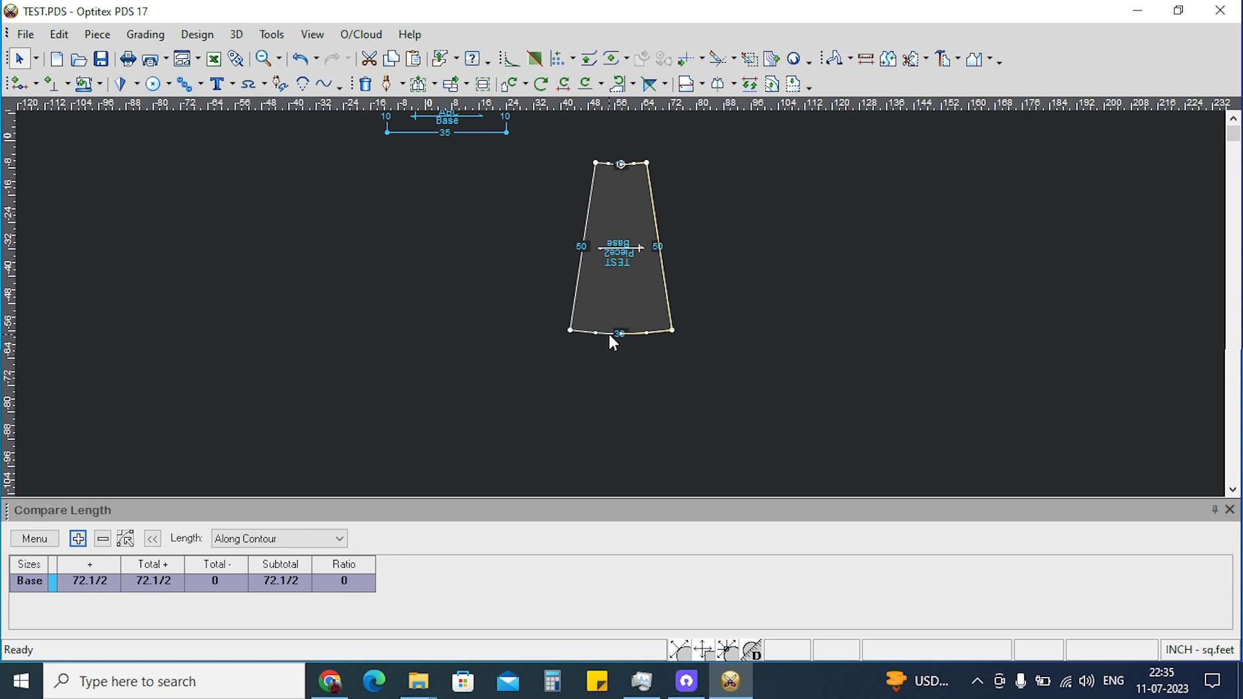
click(293, 538)
click(260, 566)
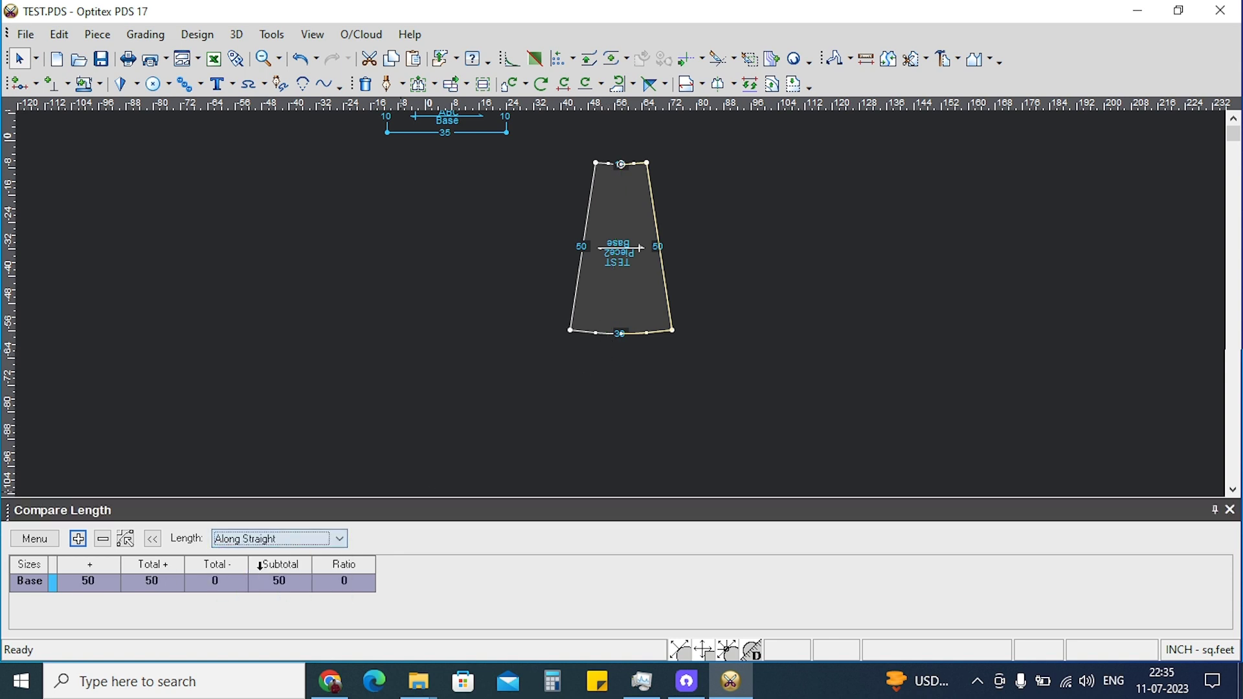
click(288, 542)
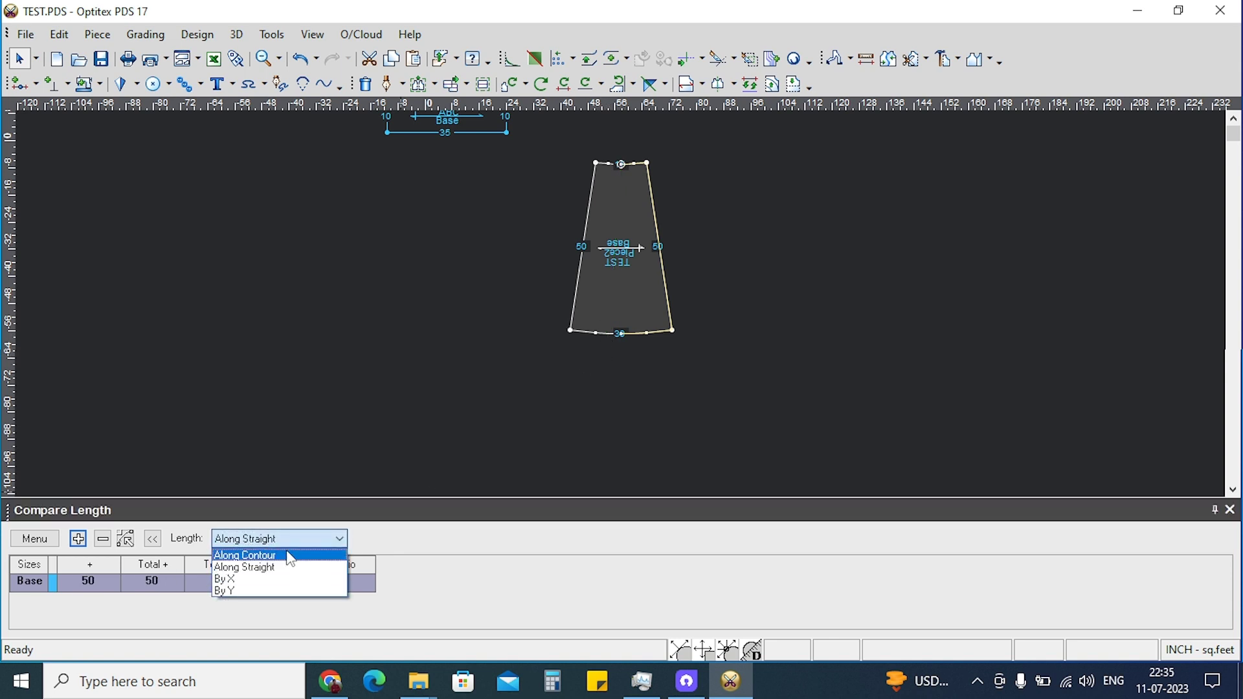
click(271, 592)
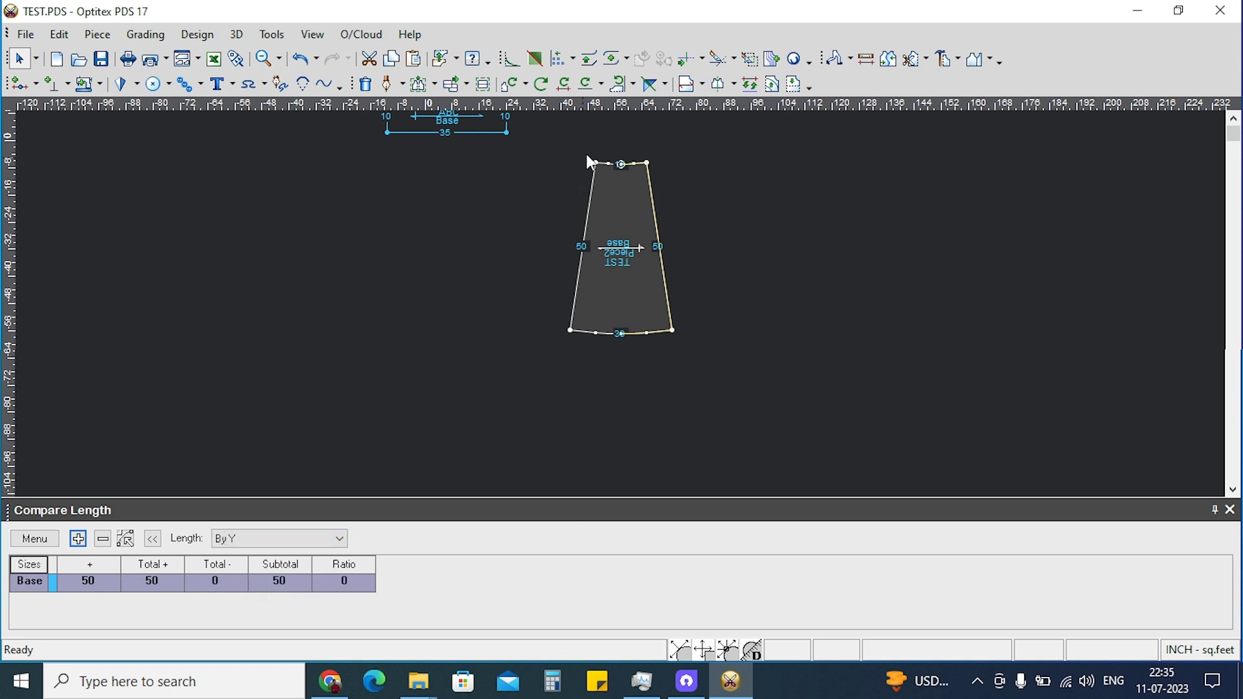